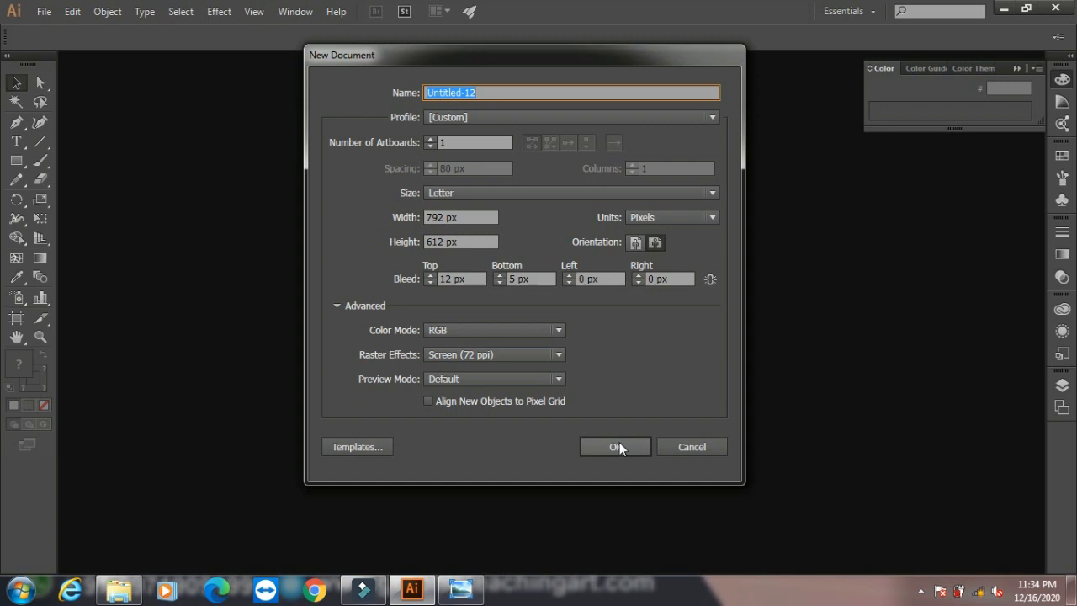
- Set the new document's top and bottom bleed to 0 px and create the document
left_click(533, 281)
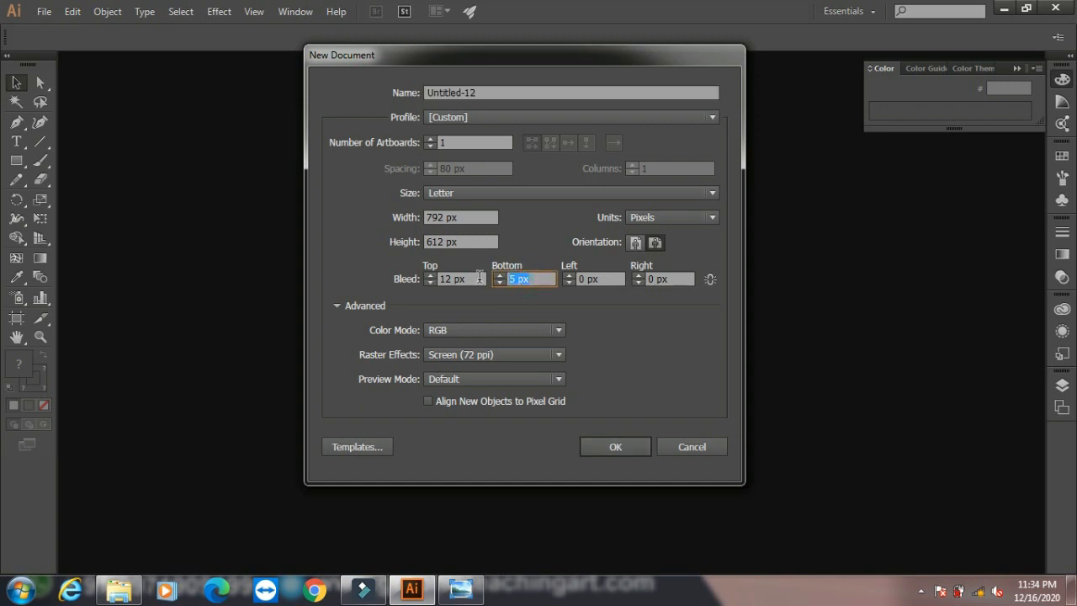
type("0")
left_click(472, 278)
type("0")
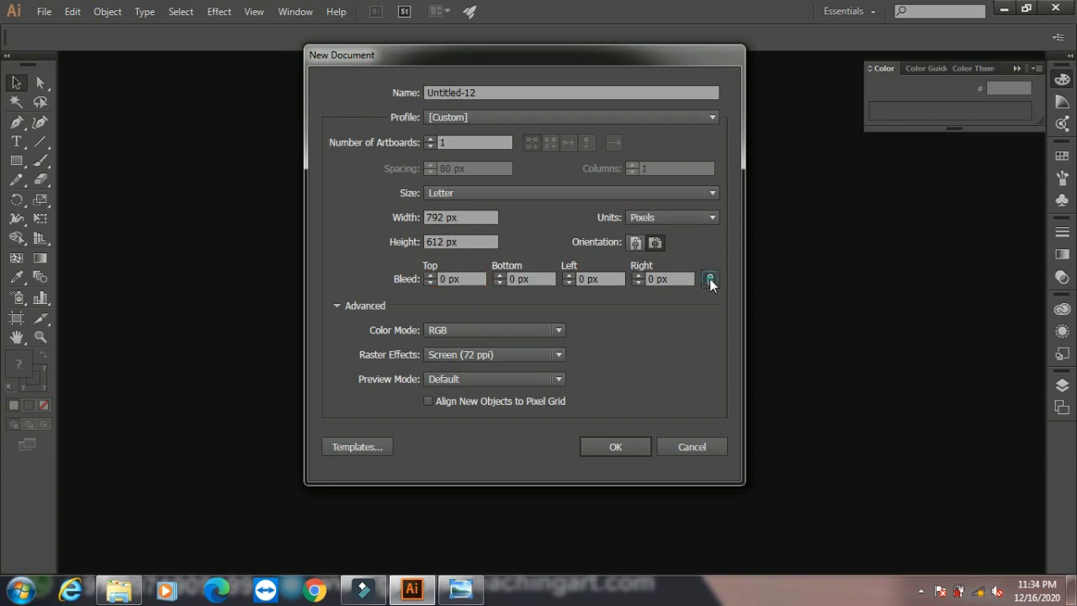
left_click(613, 447)
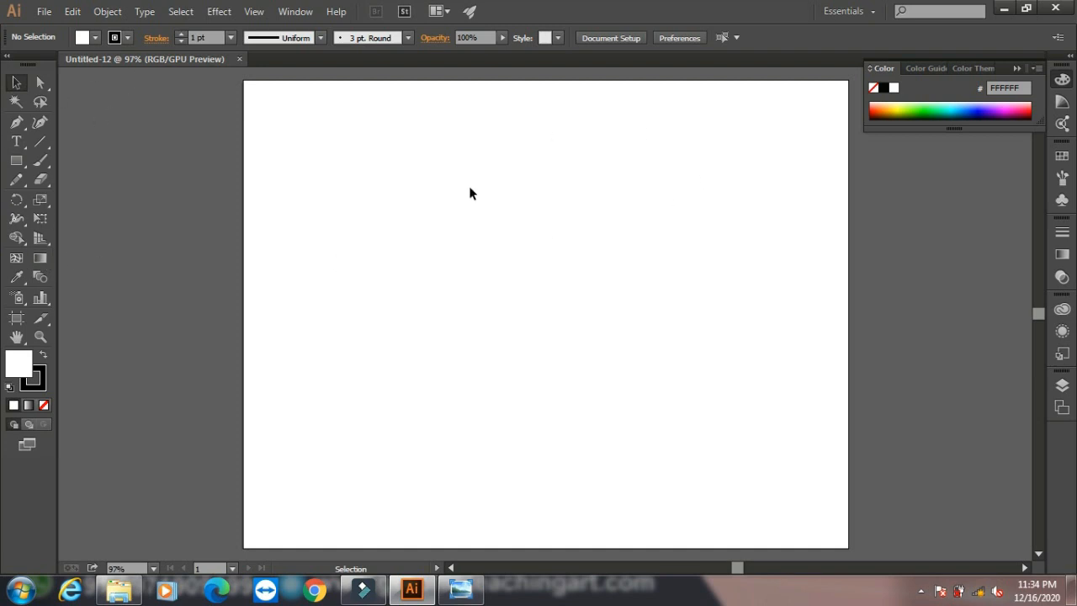
- Place the linked image 811YM2Go9GL._SL1500_ from the Desktop on the artboard at about 490 px wide and 154 px high
left_click(16, 160)
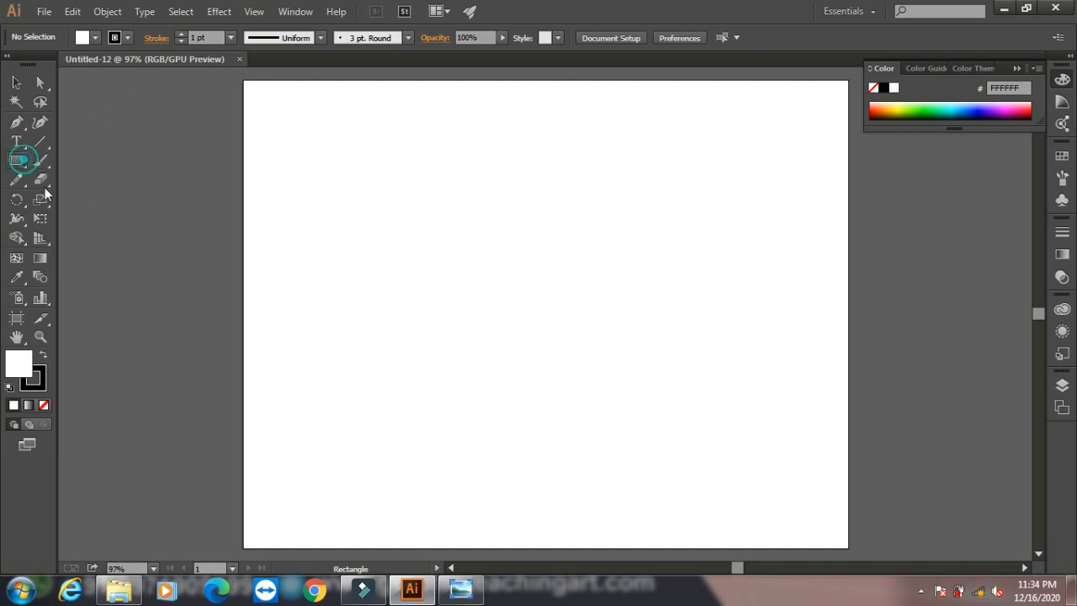
left_click(17, 82)
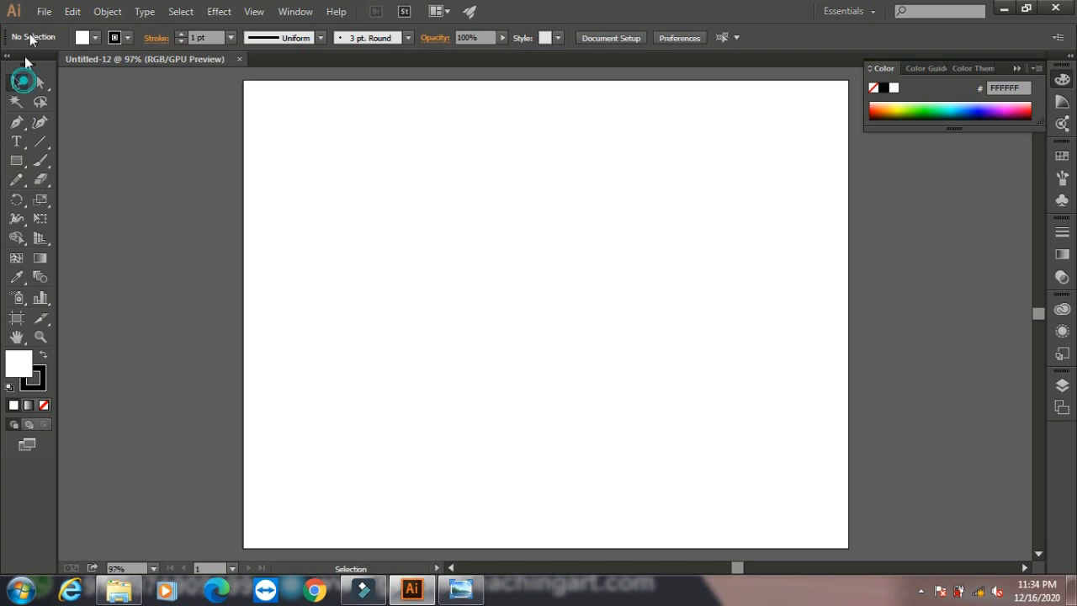
left_click(44, 11)
left_click(100, 285)
left_click(286, 119)
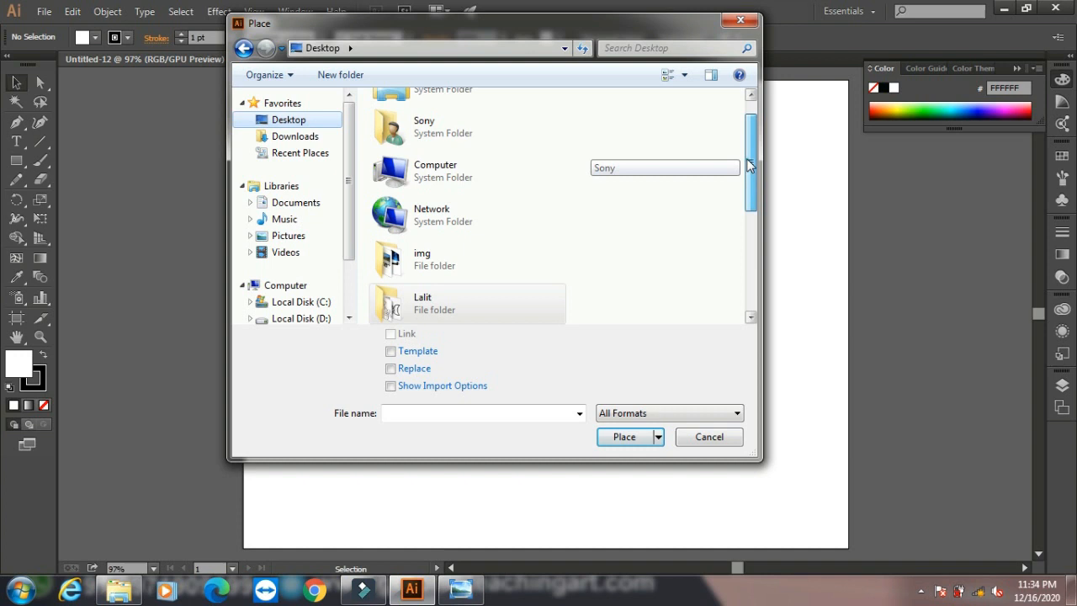
left_click_drag(752, 163, 751, 260)
left_click(404, 268)
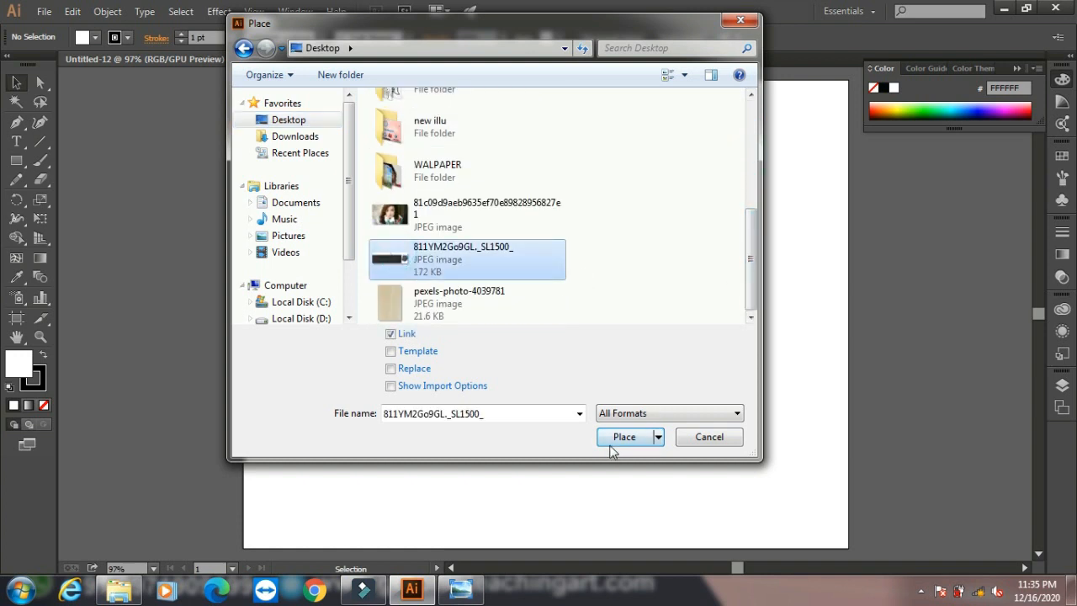
left_click(610, 439)
left_click_drag(412, 181, 788, 433)
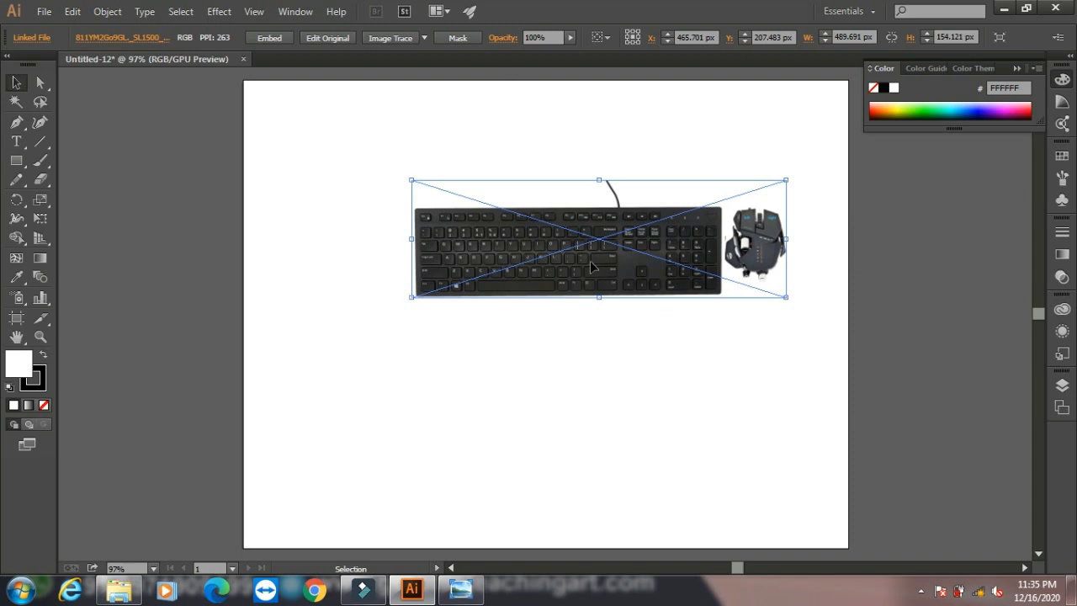
- Rasterize the placed keyboard and mouse image at 300 ppi
left_click(108, 11)
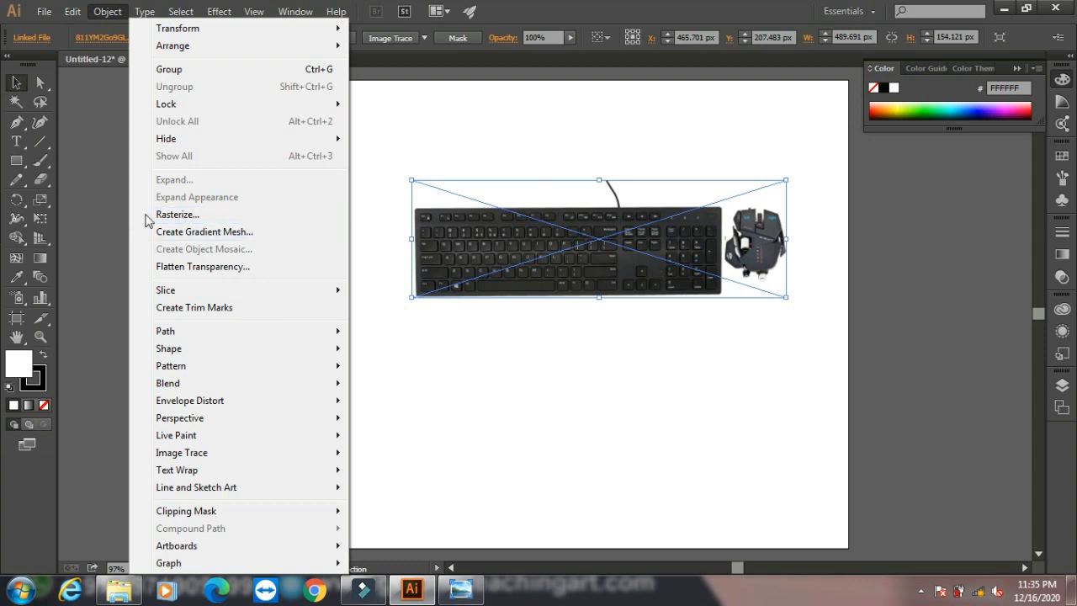
left_click(176, 215)
left_click(580, 413)
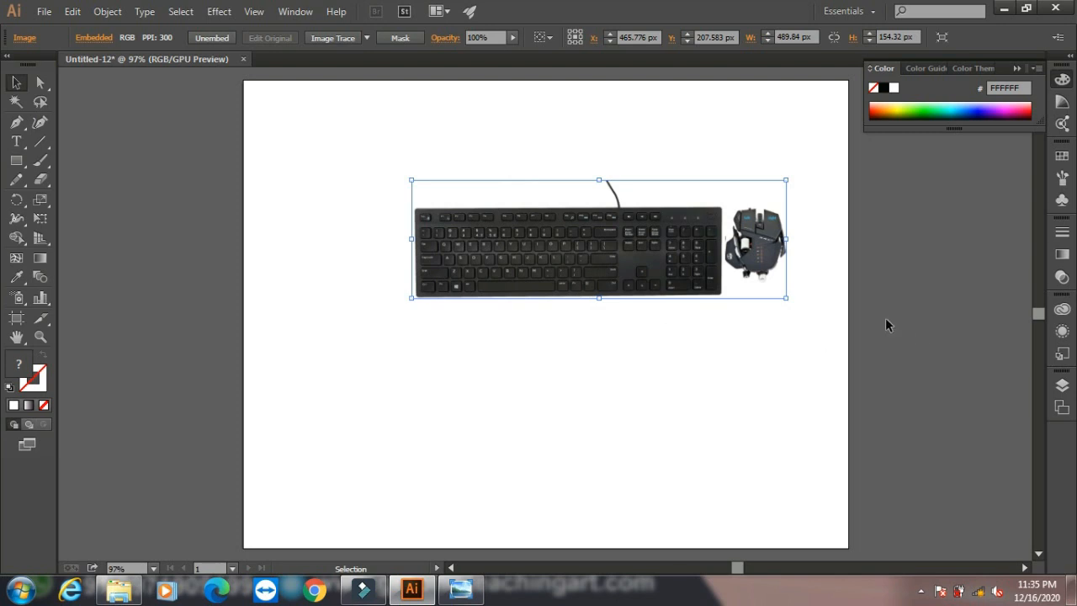
- Enlarge the keyboard image to about 736 by 296 px, shift it towards the artboard's right edge, and deselect it
left_click_drag(788, 305, 975, 408)
left_click_drag(523, 303, 711, 303)
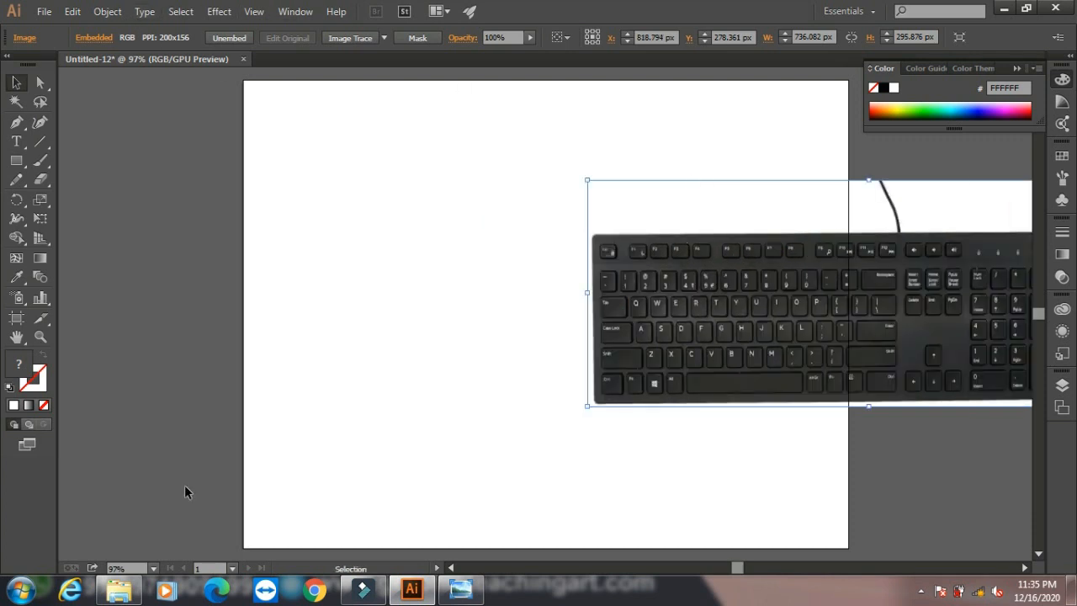
left_click(178, 240)
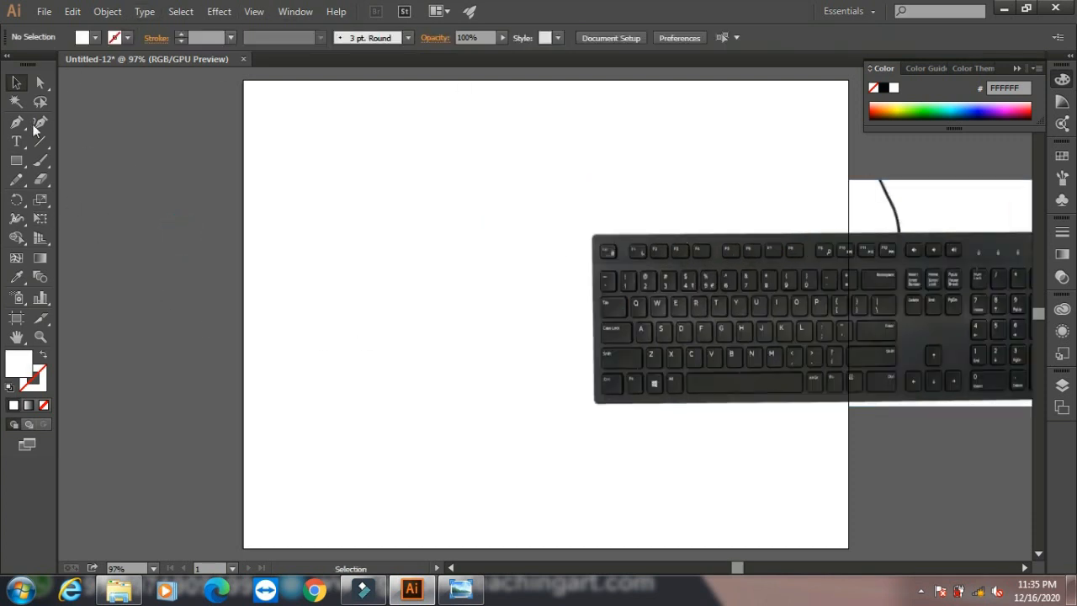
- Draw a rectangle about 230 by 212 px in the empty area beside the keyboard image and nudge it slightly down-left
left_click(16, 160)
left_click_drag(289, 180, 465, 342)
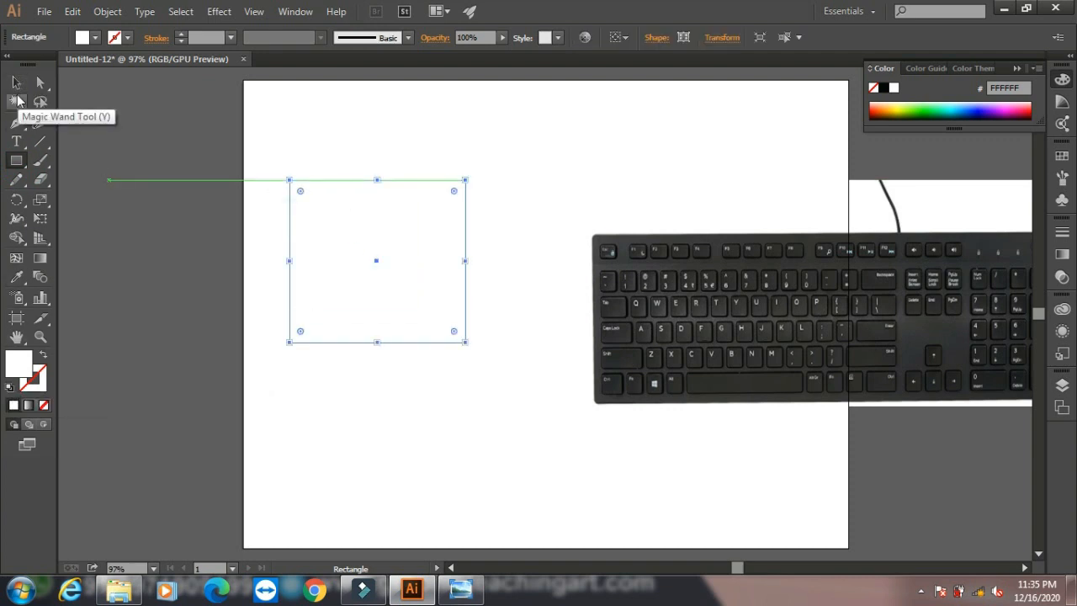
left_click(17, 82)
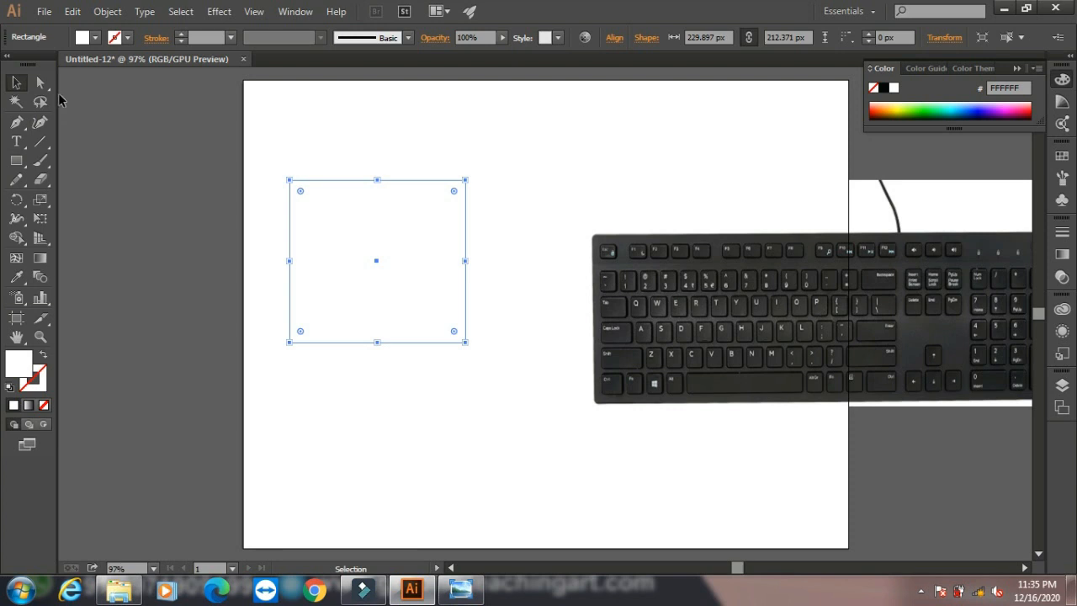
mouse_move(360, 218)
left_mouse_down()
mouse_move(281, 348)
mouse_move(316, 191)
mouse_move(395, 264)
mouse_move(348, 241)
mouse_move(353, 224)
left_mouse_up()
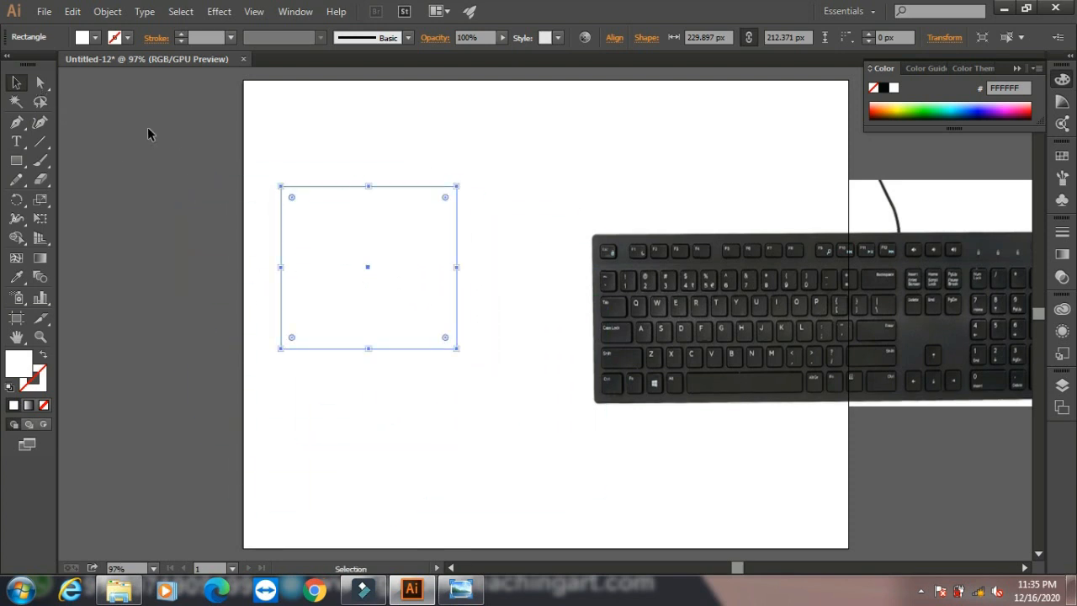
- Try swatch fills on the rectangle: light blue 29ABE2, dark blue 1B1464, a white-to-black gradient, a blue swirl pattern and green 22B573
left_click(94, 39)
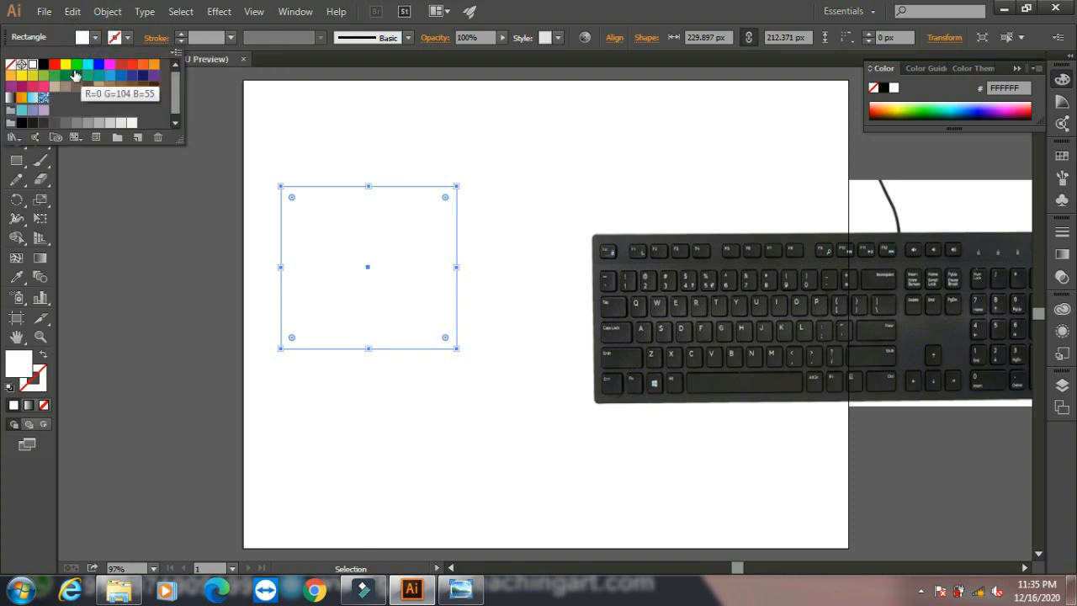
left_click(74, 73)
left_click(109, 75)
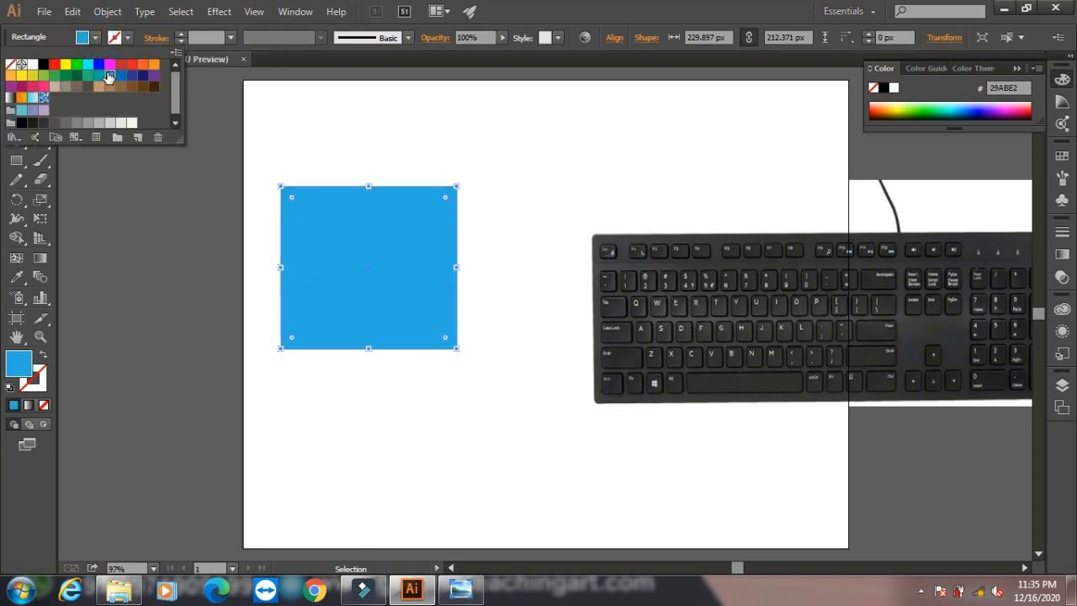
left_click(147, 78)
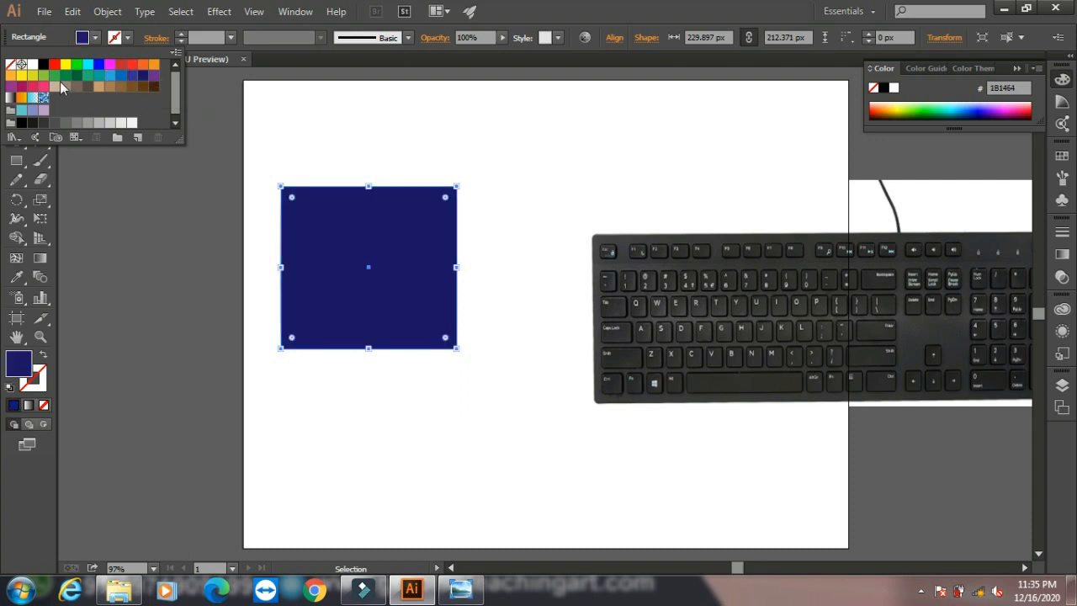
left_click(10, 98)
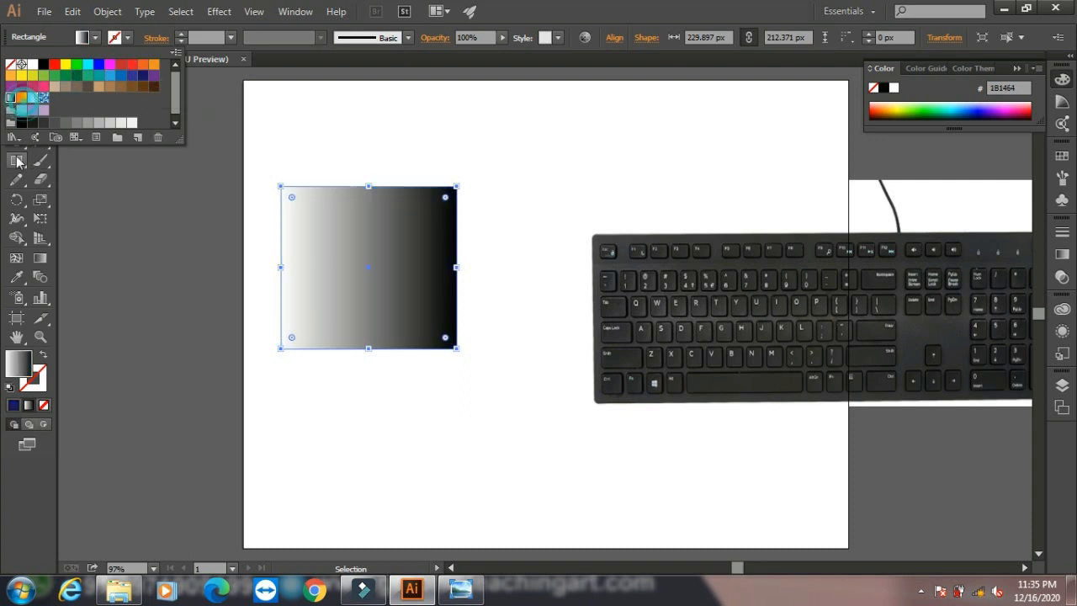
left_click(43, 98)
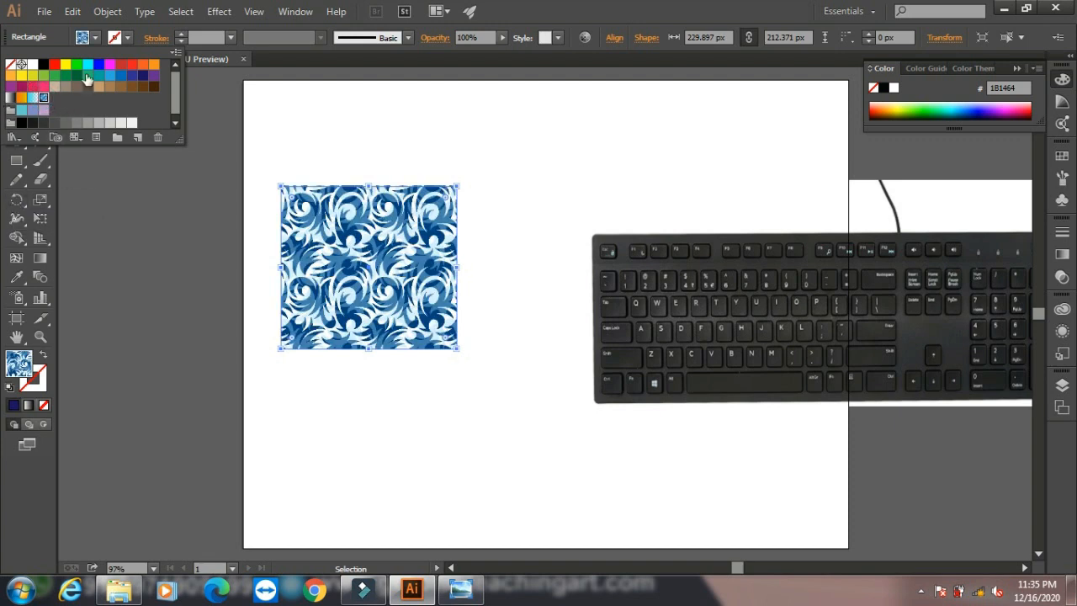
left_click(87, 75)
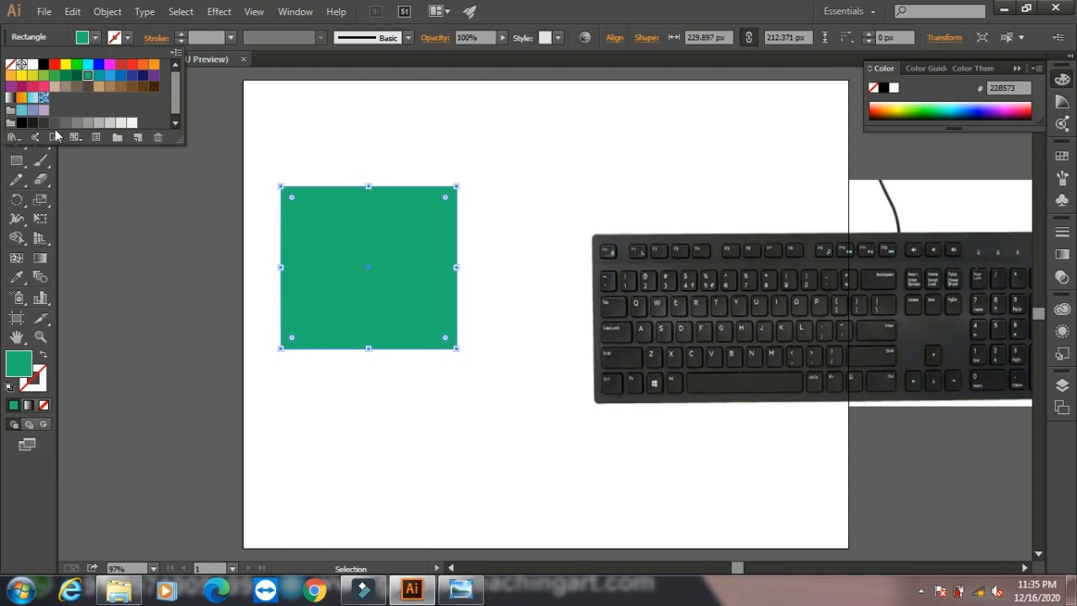
- Open the Ancient swatch library from Art History and fill the rectangle with its yellow FEE361
left_click(17, 141)
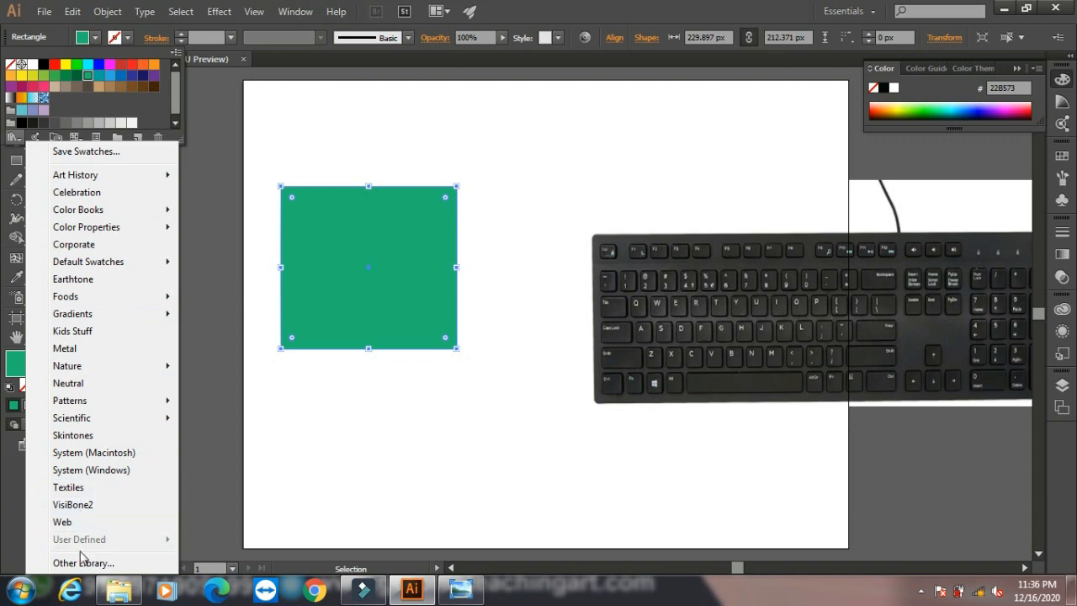
mouse_move(114, 176)
left_click(217, 175)
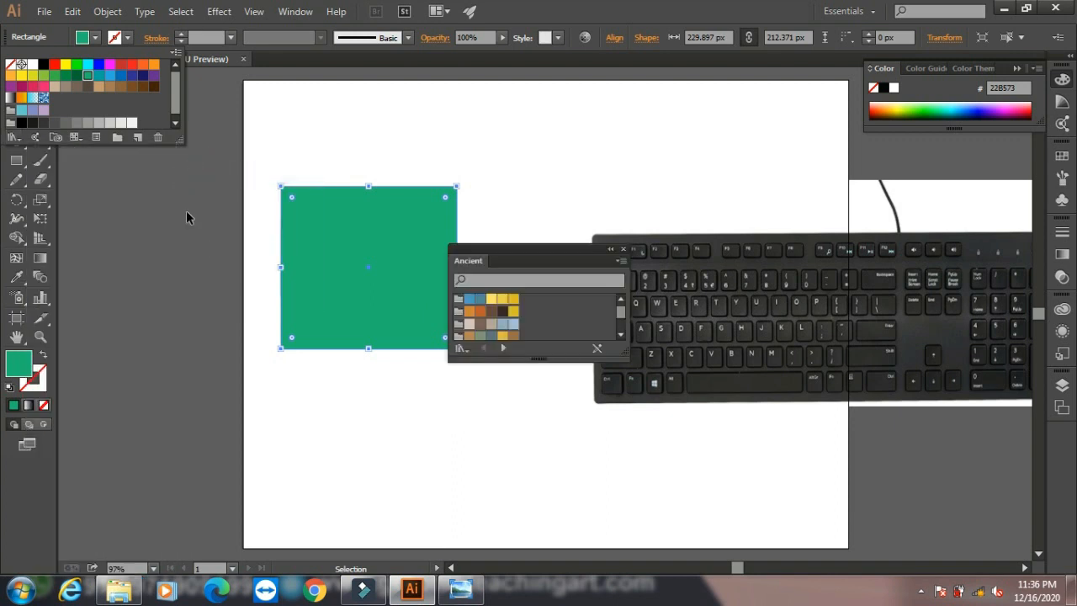
left_click(503, 302)
left_click(493, 299)
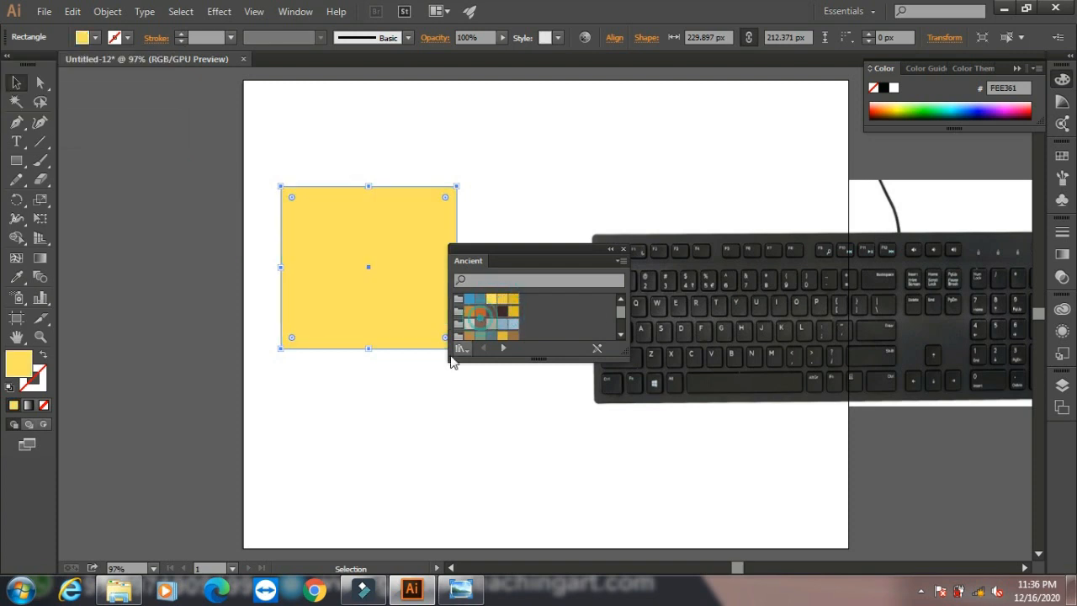
- Look through the swatch library list, try light gray F2F2F2 as the rectangle's fill, and set the fill to None
left_click(95, 37)
left_click(13, 138)
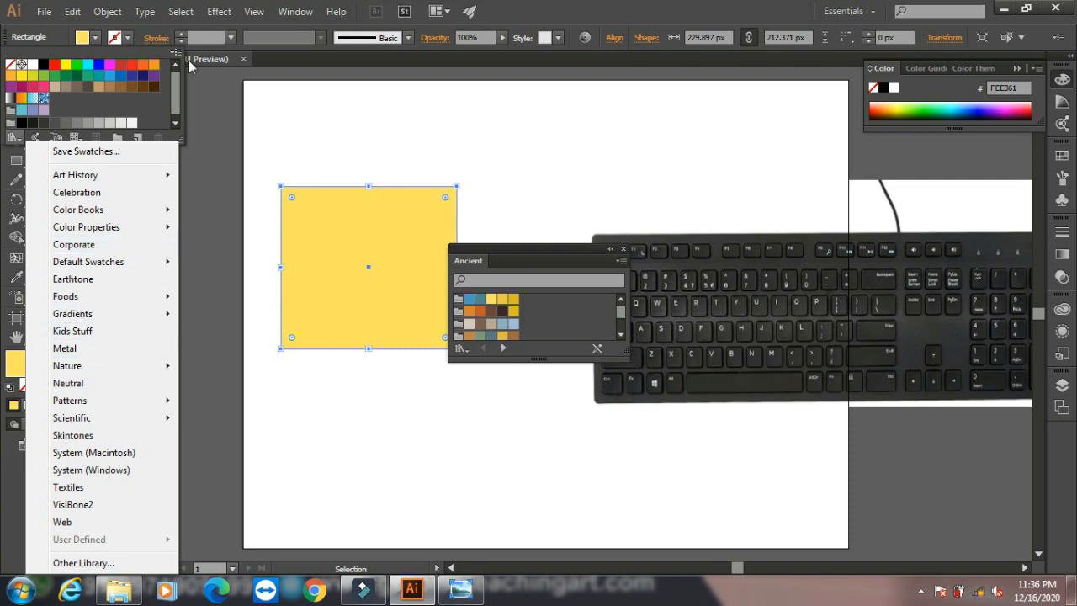
left_click(158, 122)
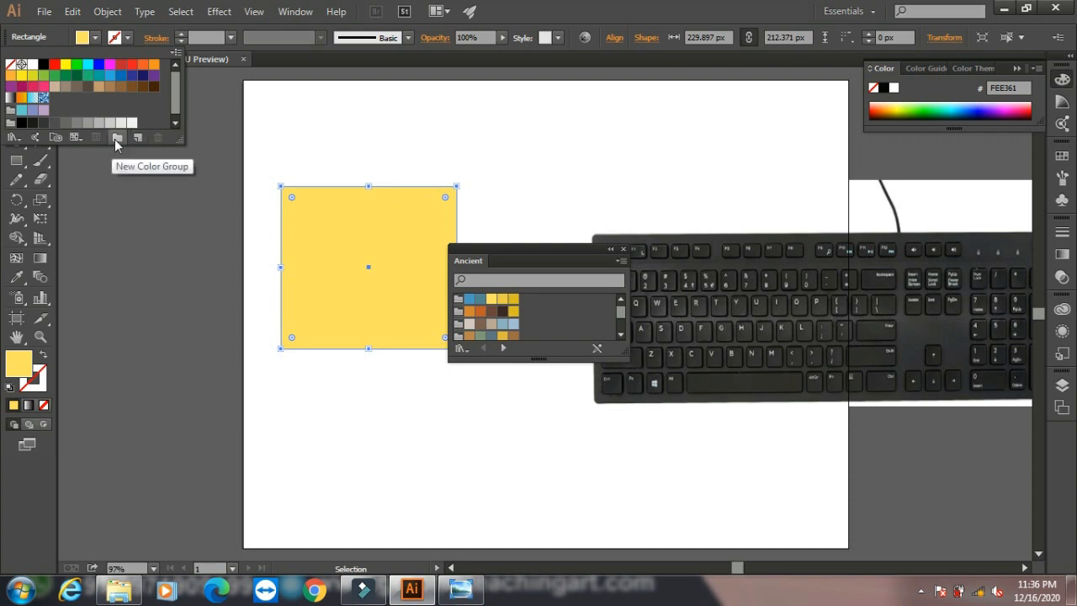
left_click(132, 123)
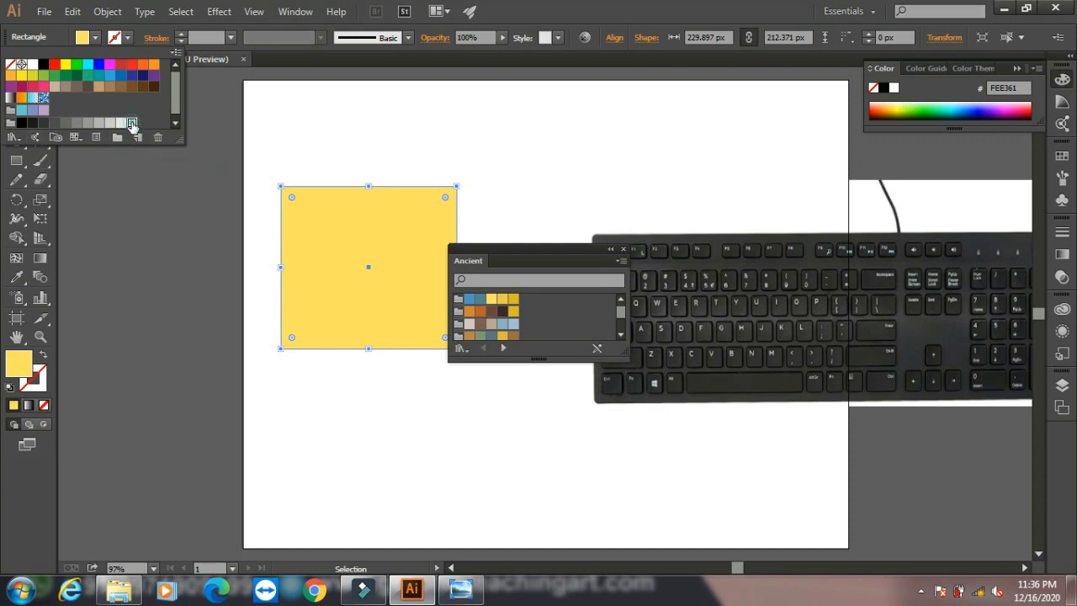
left_click(131, 123)
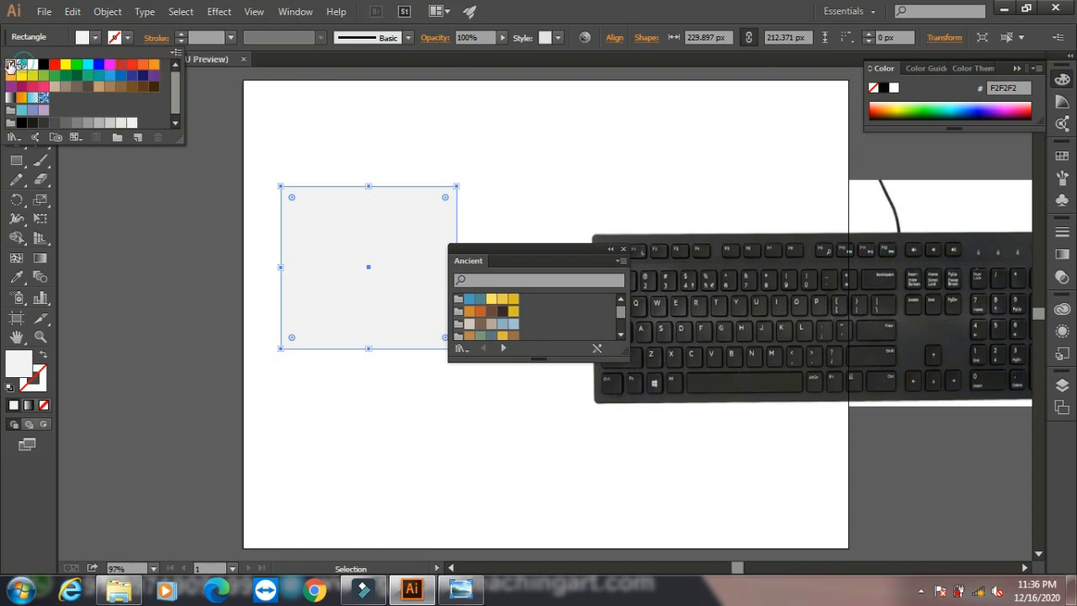
left_click(10, 64)
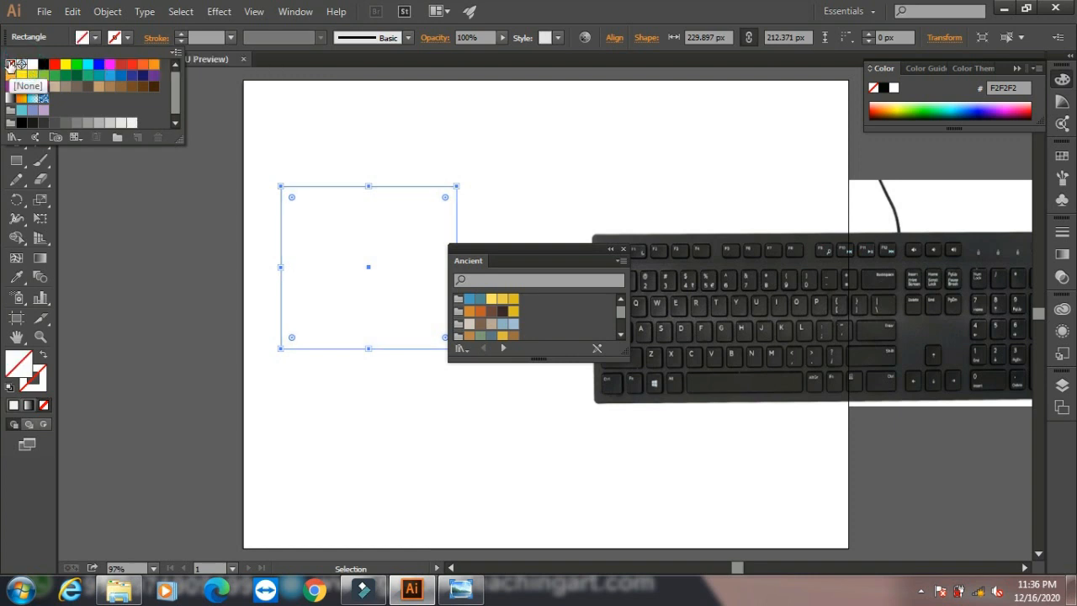
- Fill the rectangle with the brown swatch 998675 and give it a blue stroke
left_click(76, 86)
left_click(93, 37)
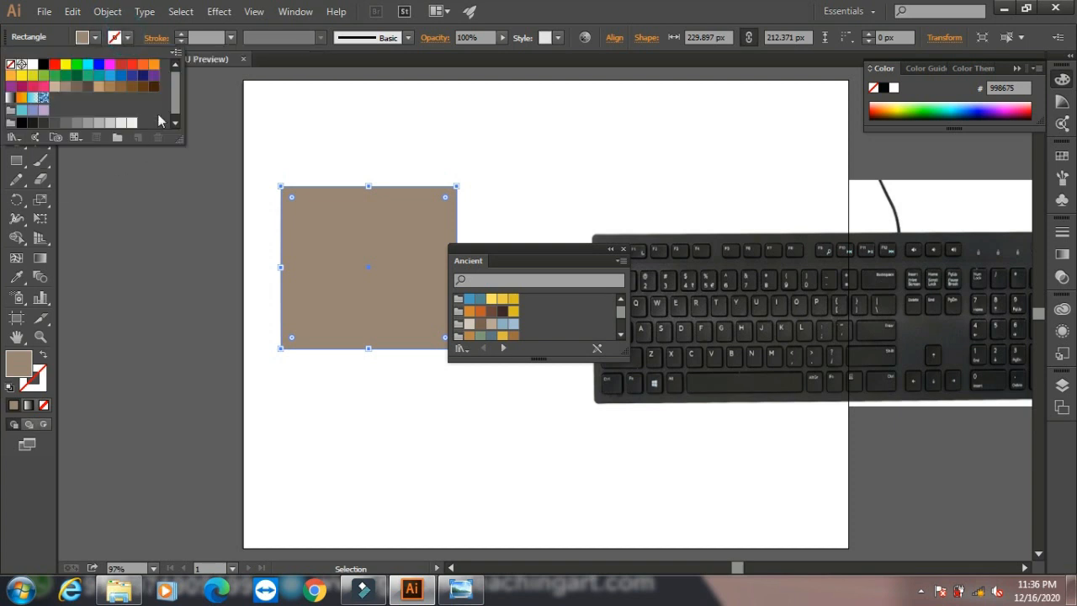
left_click(99, 66)
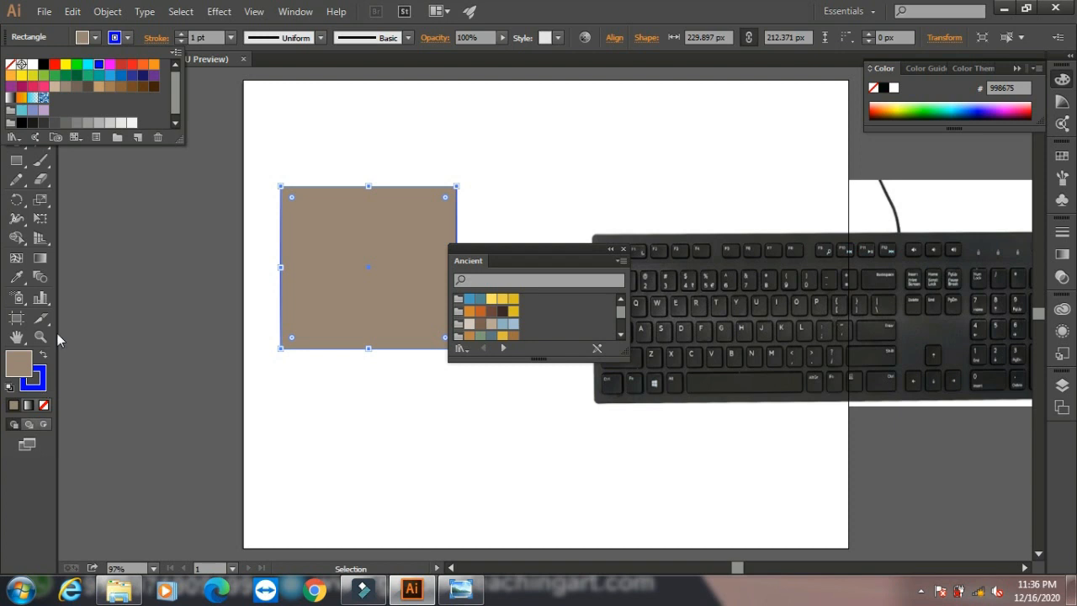
- Change the rectangle's fill to orange F9882B with the Color Picker
double_click(18, 362)
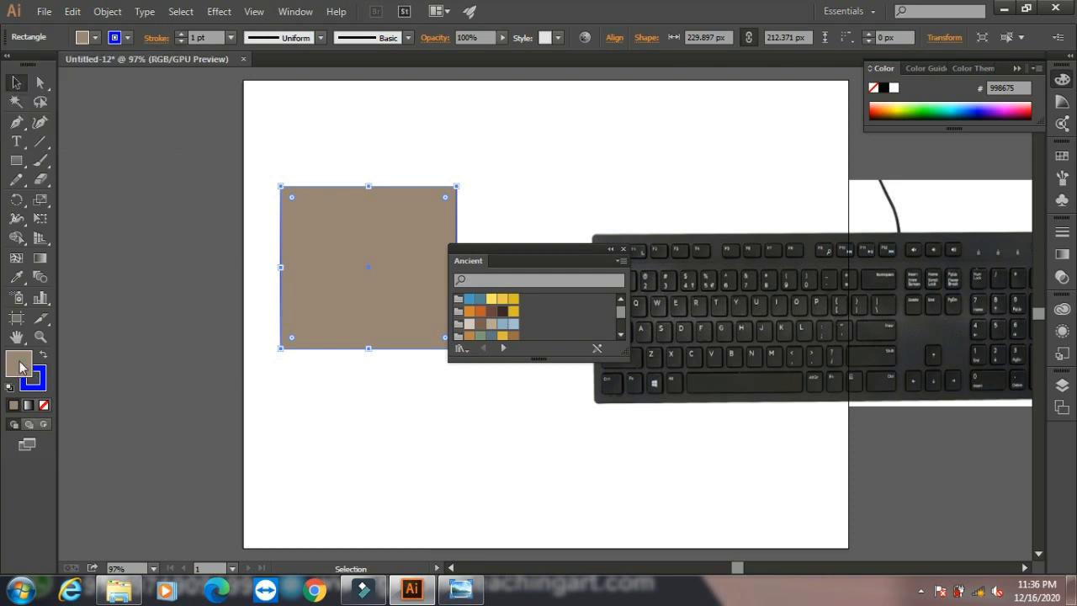
left_click_drag(480, 216, 497, 192)
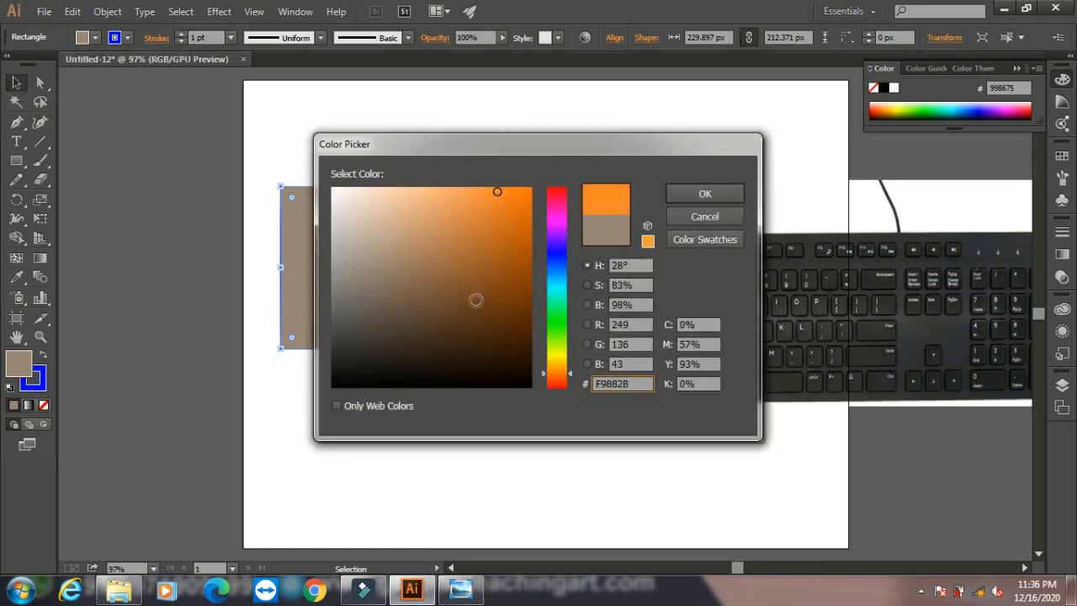
left_click(704, 196)
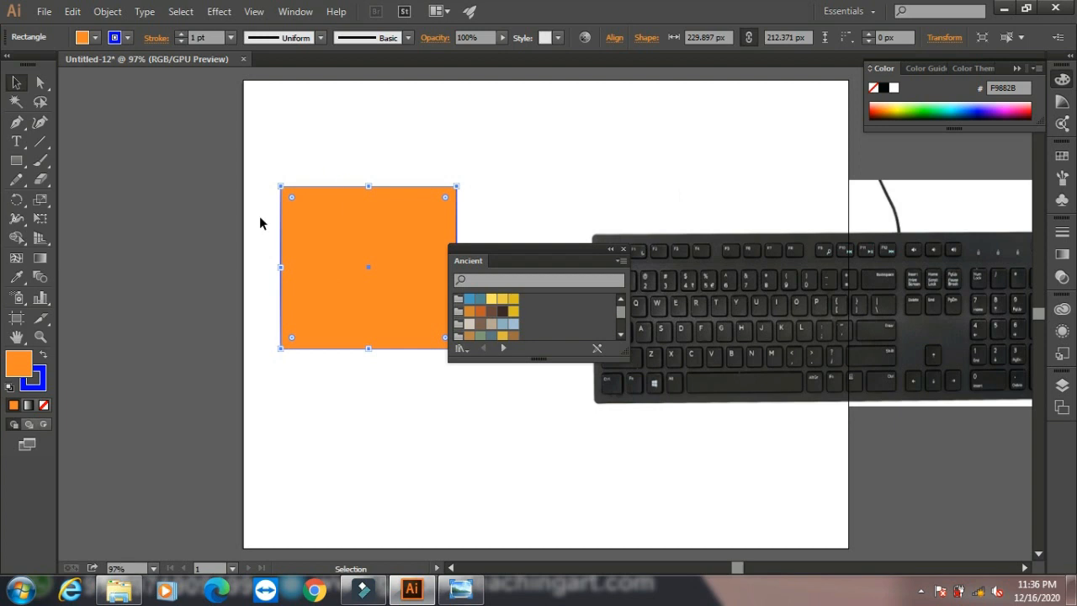
- Change the rectangle's stroke color to green 09CE0E with the Color Picker
left_click(41, 388)
double_click(41, 388)
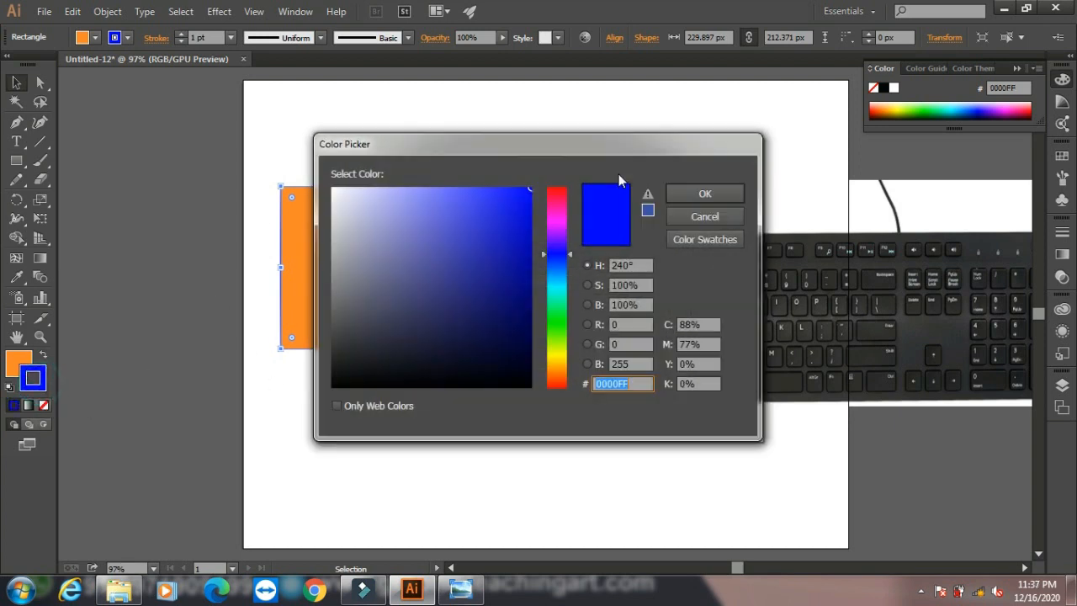
left_click_drag(553, 293, 556, 320)
left_click(523, 226)
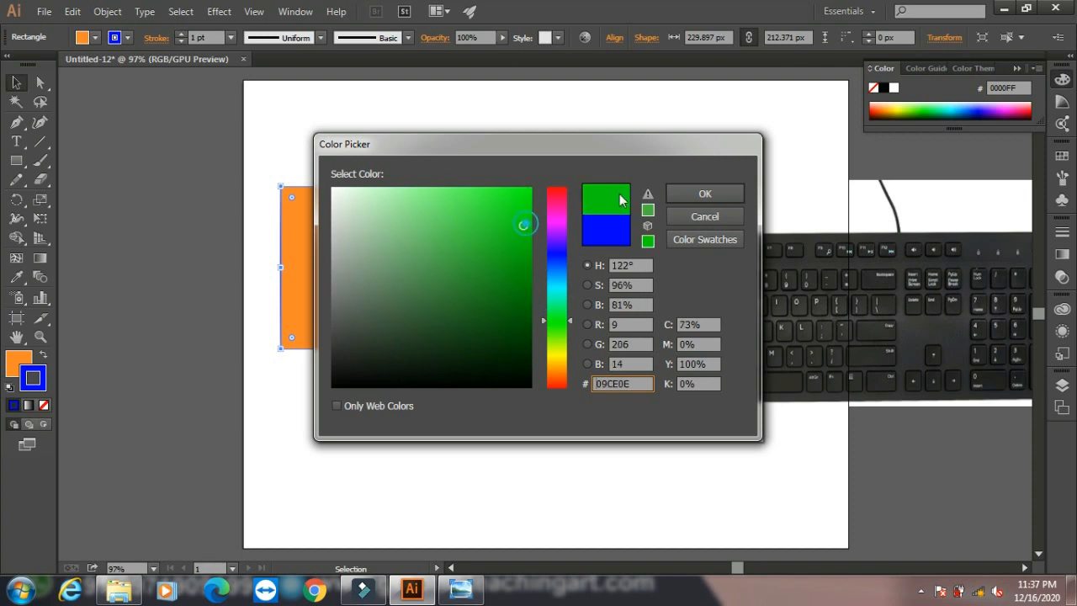
left_click(705, 194)
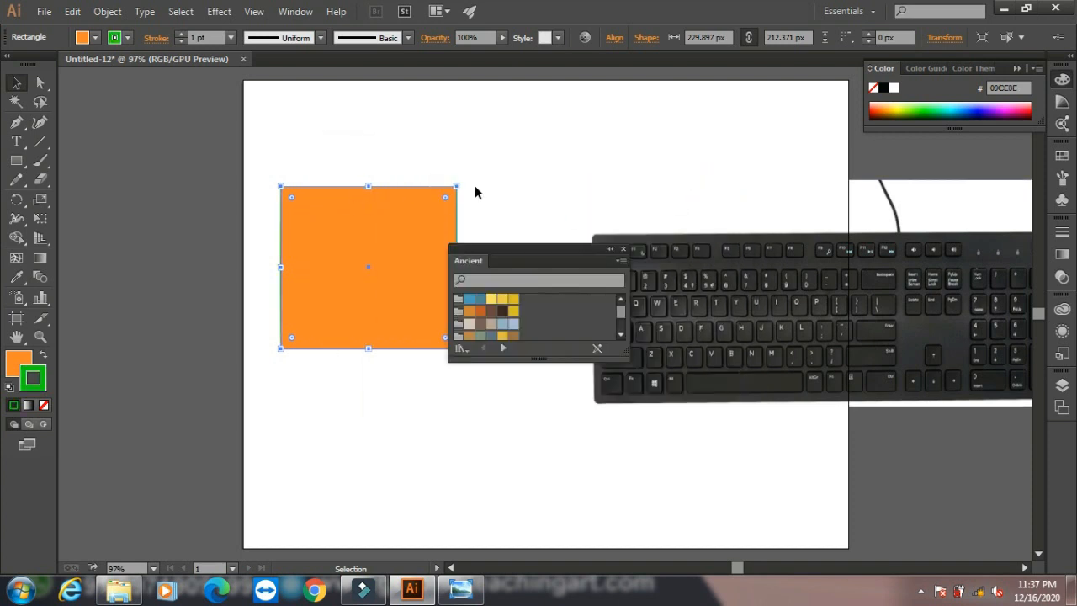
left_click(282, 142)
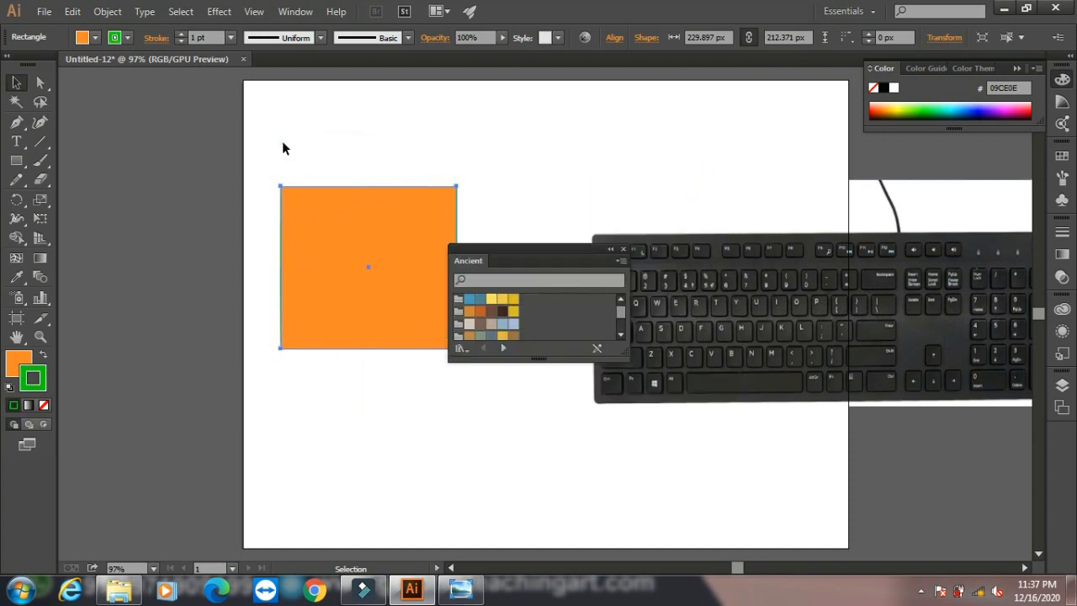
left_click(309, 247)
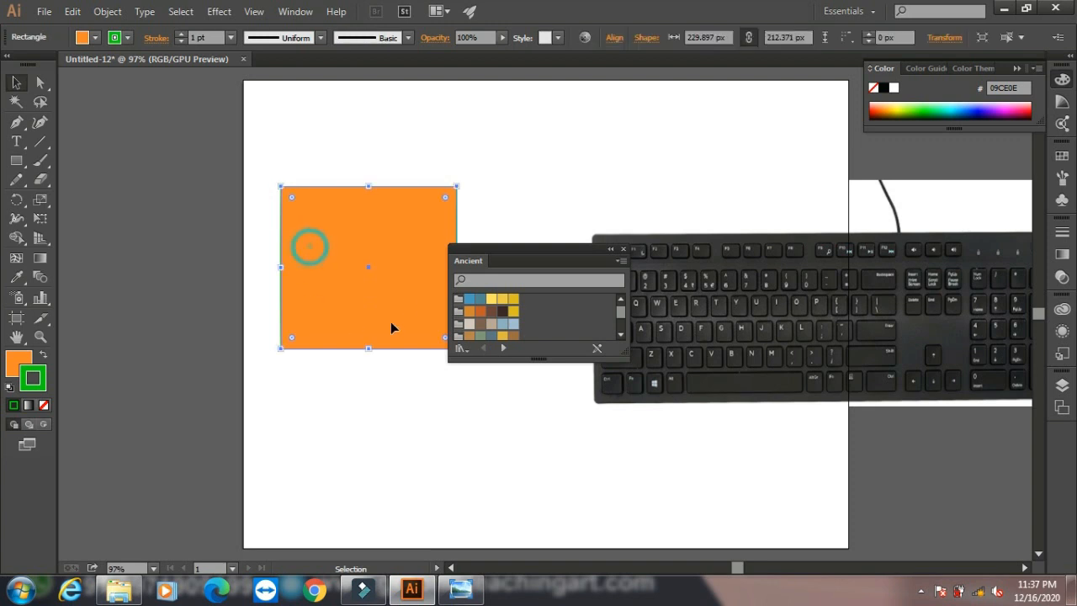
- Increase the rectangle's stroke weight to 11 pt and close the Ancient swatch library
left_click(181, 34)
left_click(181, 34)
left_click(181, 34)
left_click(181, 34)
left_click(181, 33)
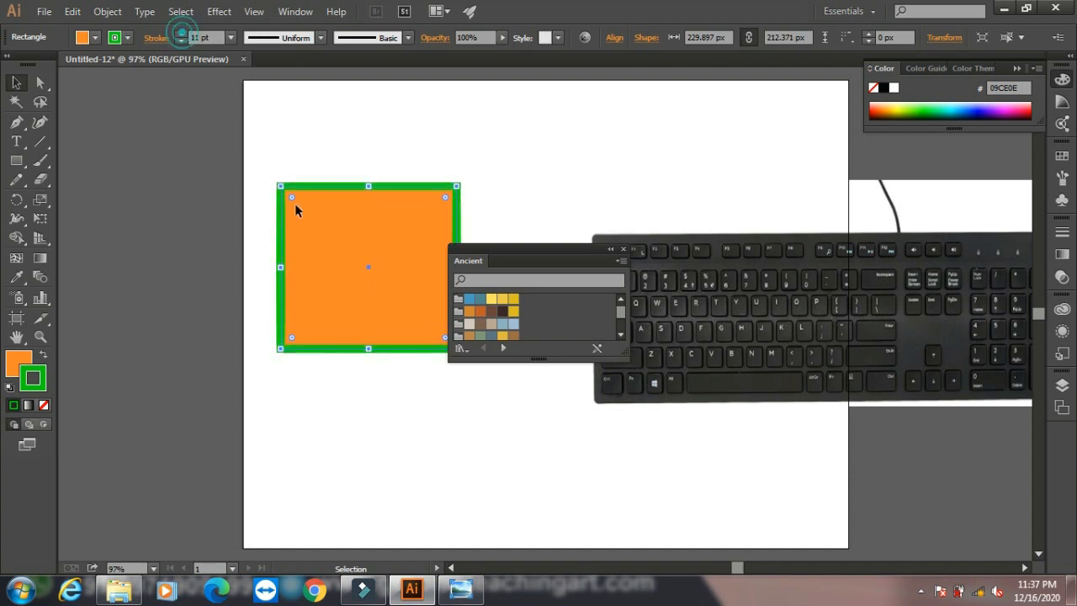
left_click(622, 249)
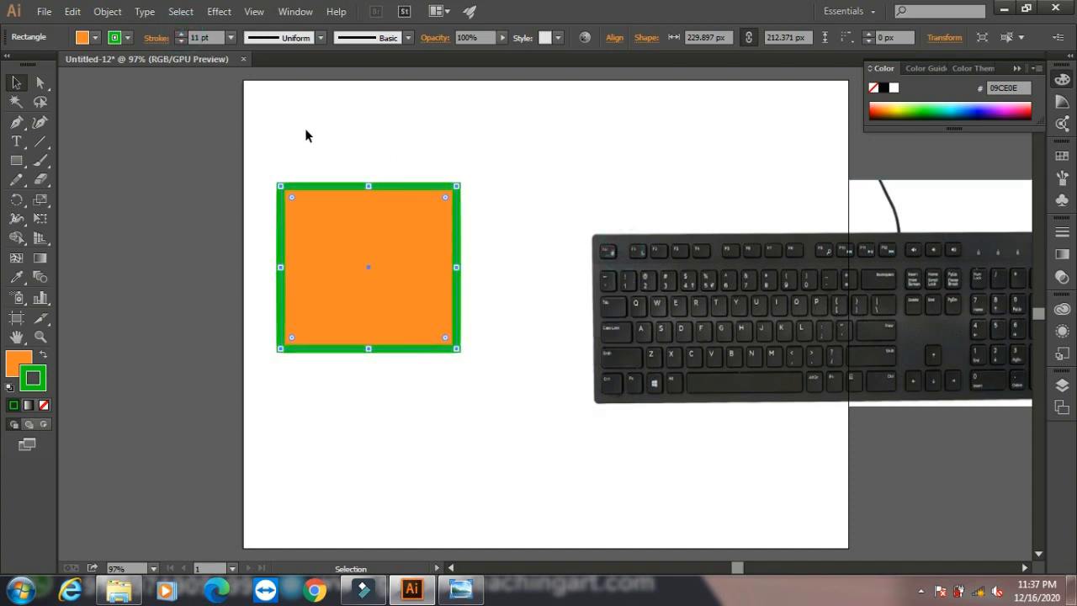
- Look through the preset stroke weights, and try raising the weight one increment and lowering it back
left_click(230, 37)
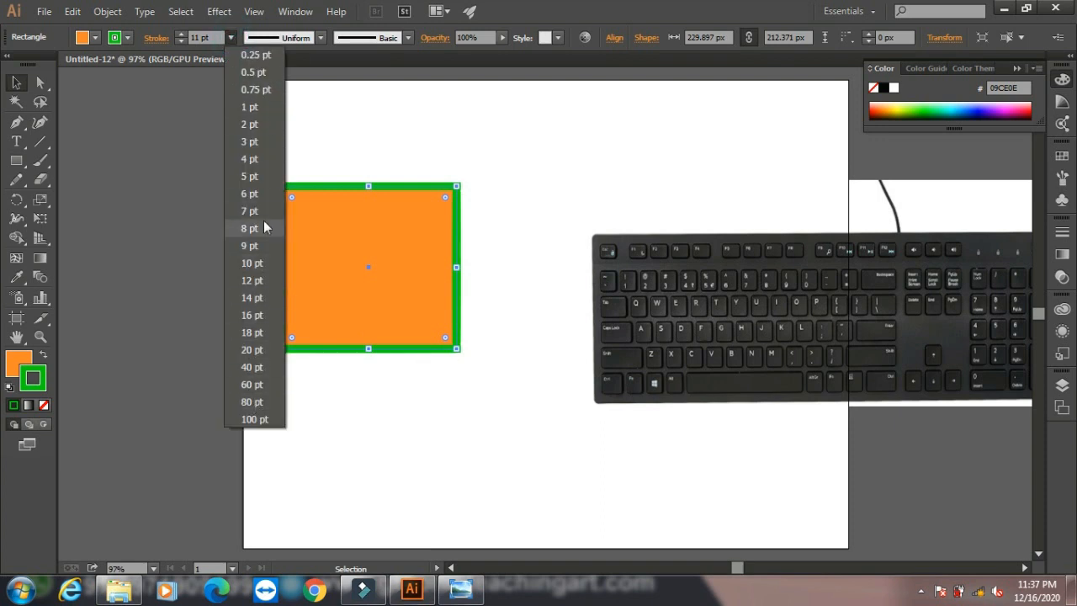
left_click(220, 35)
left_click(209, 38)
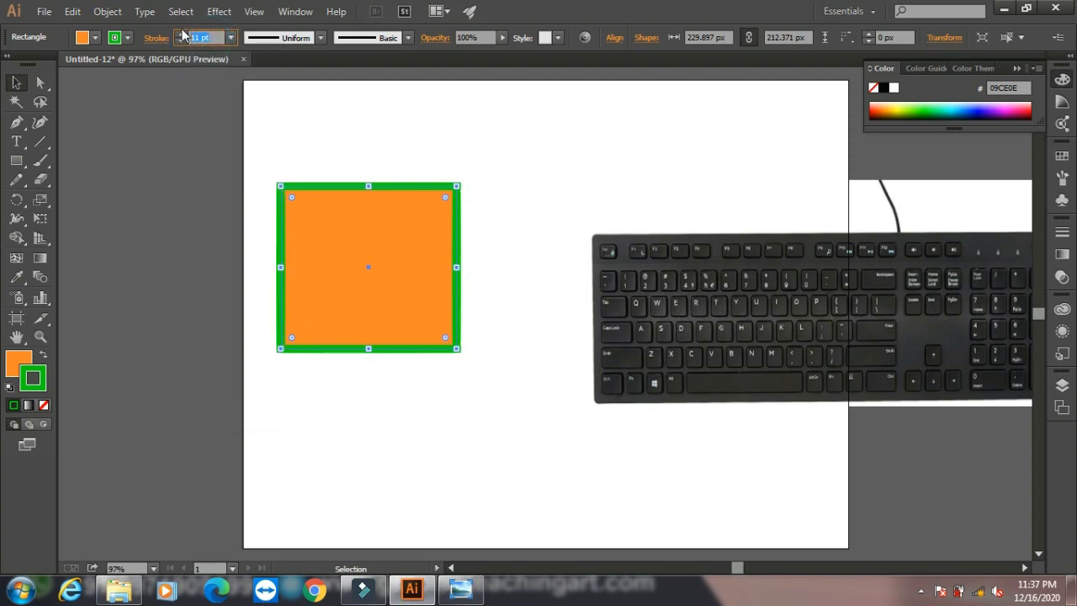
left_click(182, 34)
left_click(181, 42)
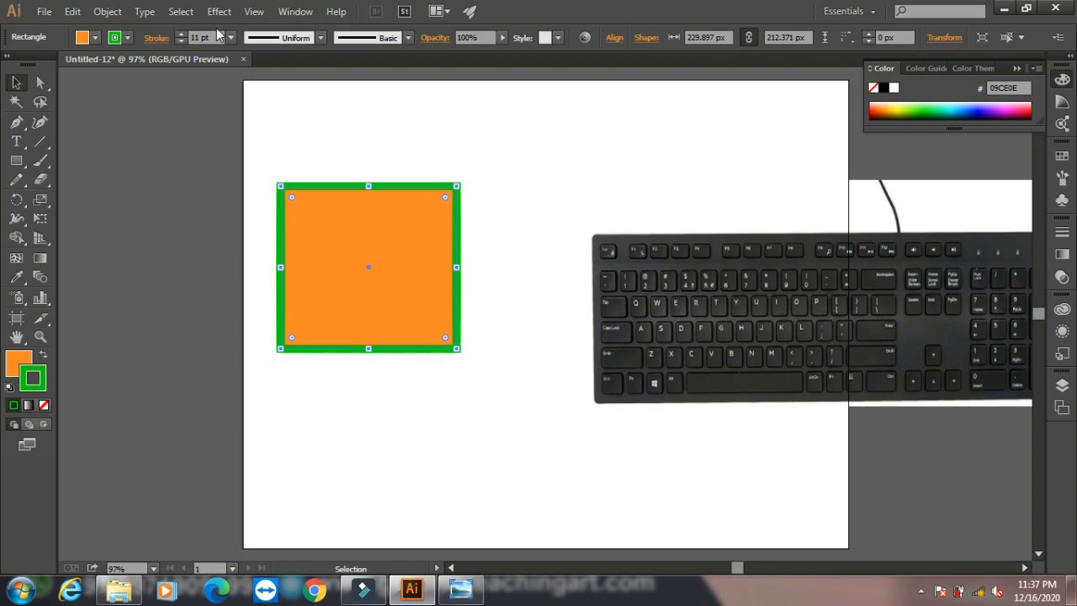
- Set the rectangle's stroke to None, and apply the White, Black gradient swatch to the stroke
left_click(126, 39)
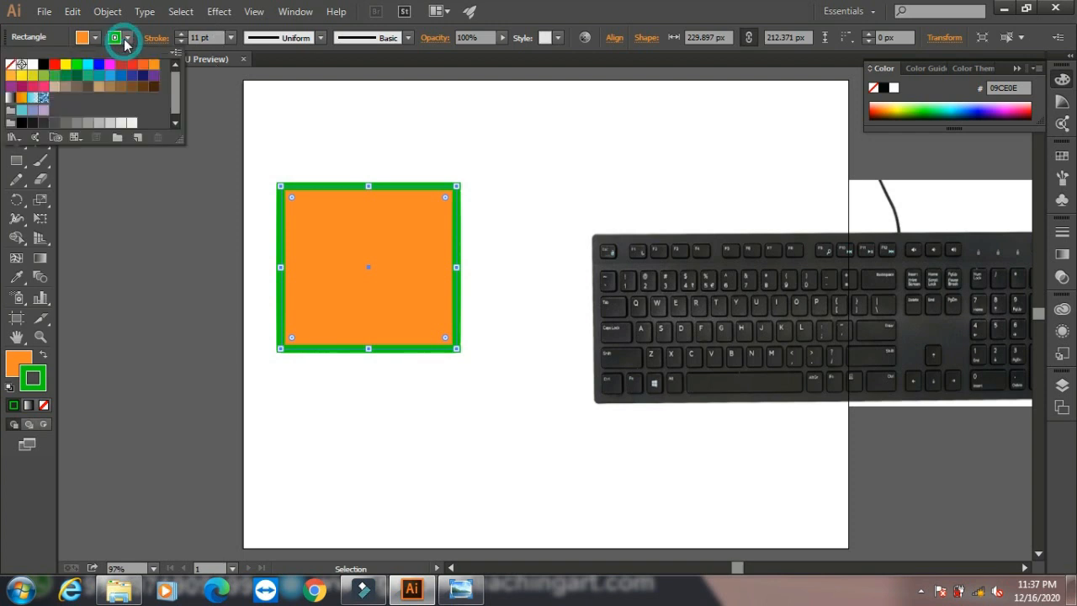
left_click(10, 65)
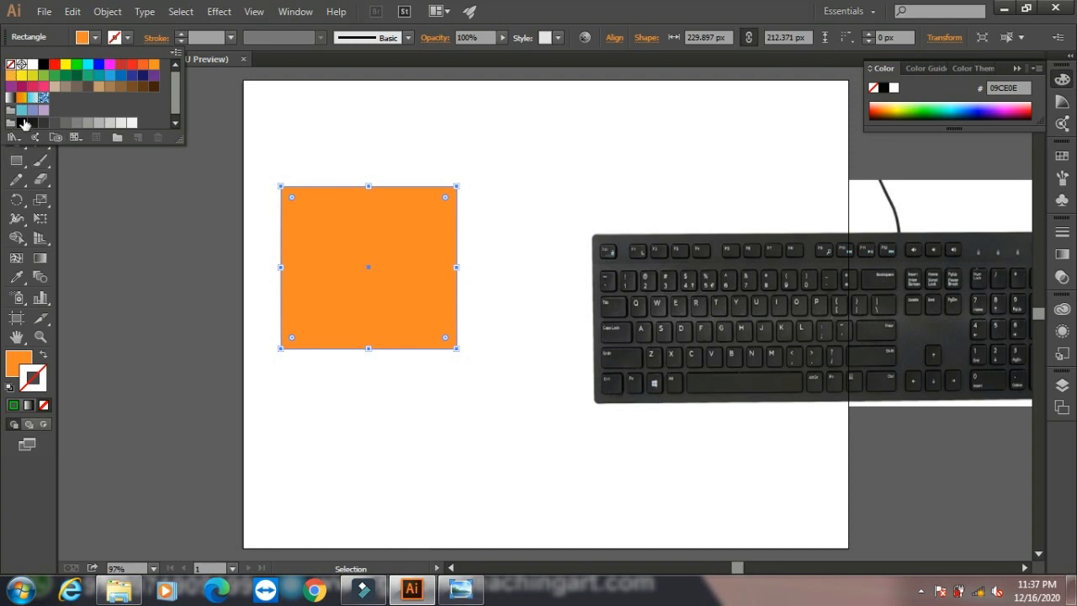
left_click(11, 97)
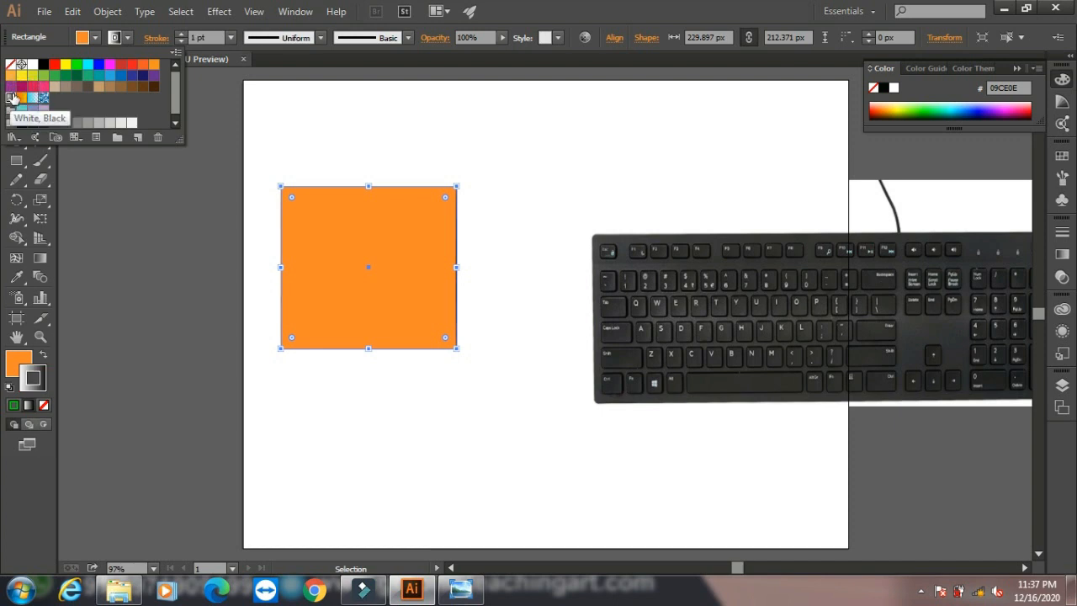
- Increase the weight of the rectangle's gradient stroke to 10 pt
left_click(183, 38)
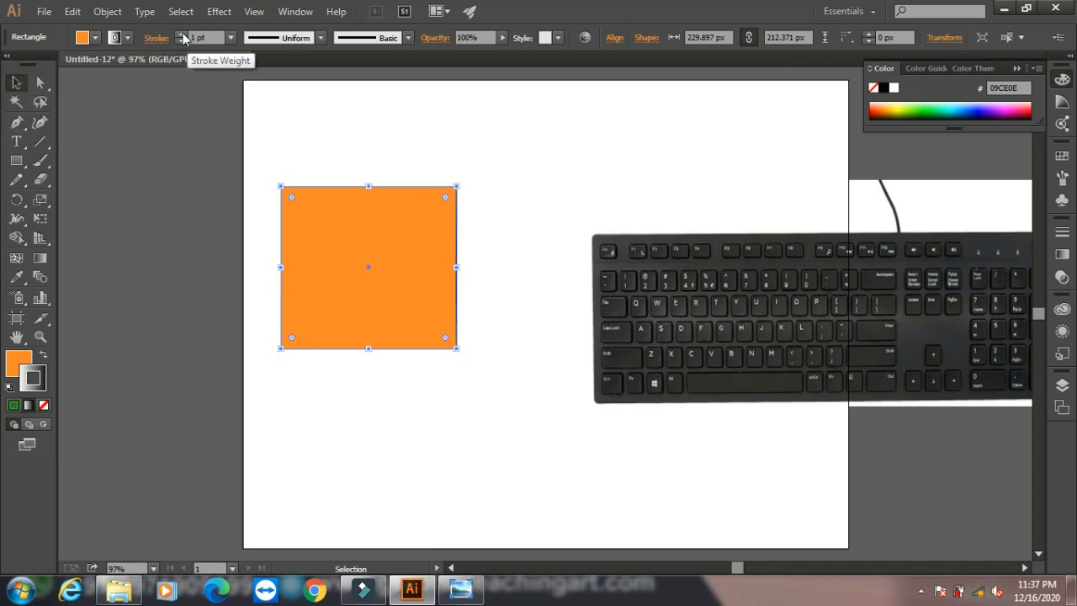
left_click(182, 35)
left_click(181, 34)
left_click(182, 34)
left_click(182, 35)
left_click(182, 34)
left_click(182, 34)
left_click(181, 34)
left_click(180, 33)
left_click(181, 34)
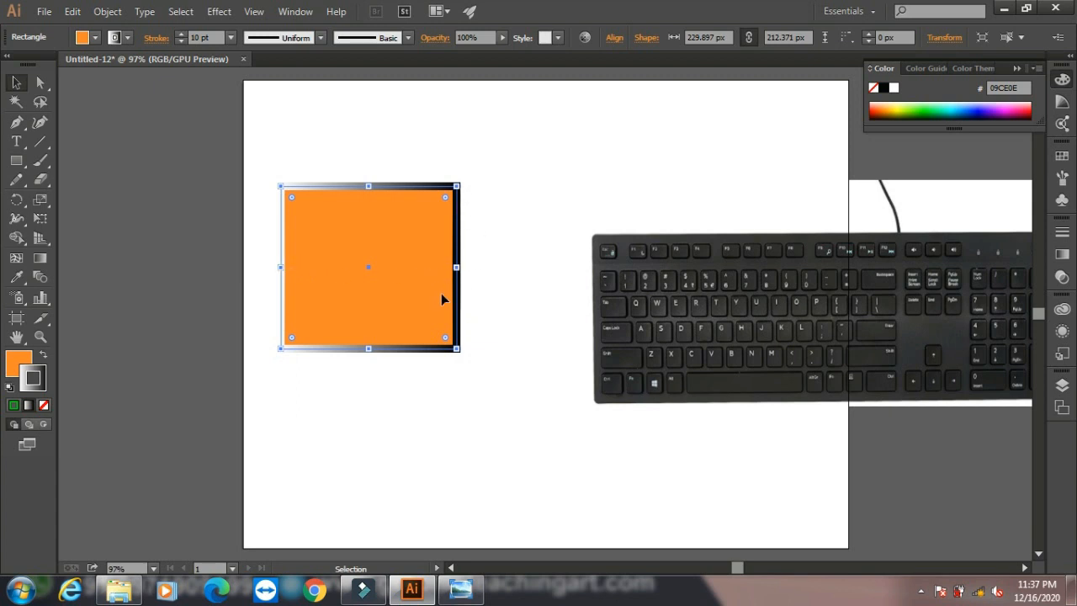
- Try a mid green and the pale green D0E6D0 from the Color Guide as the rectangle's stroke color
left_click(295, 14)
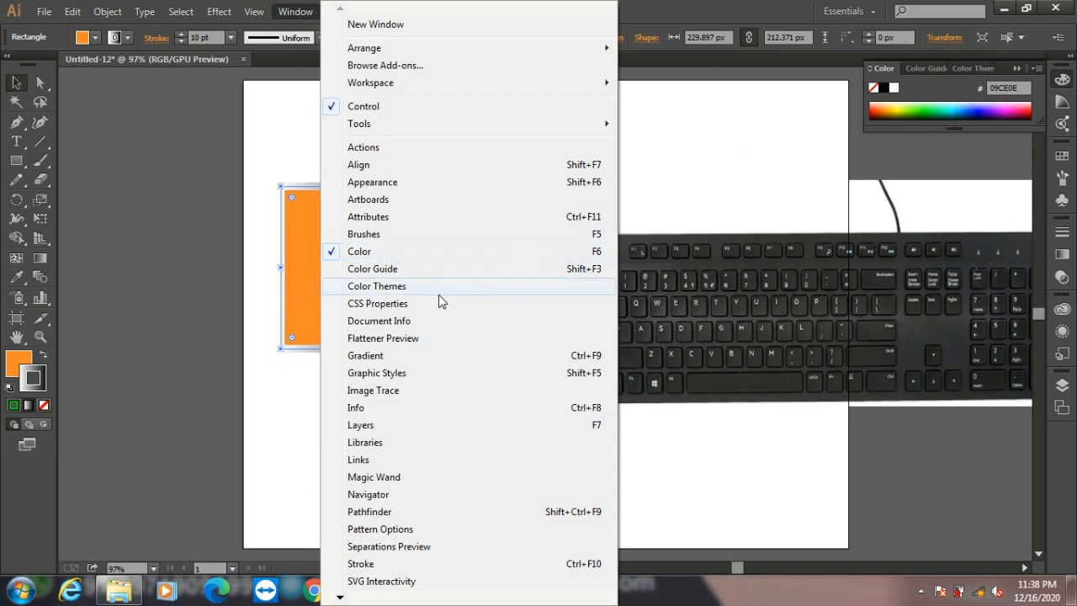
left_click(415, 270)
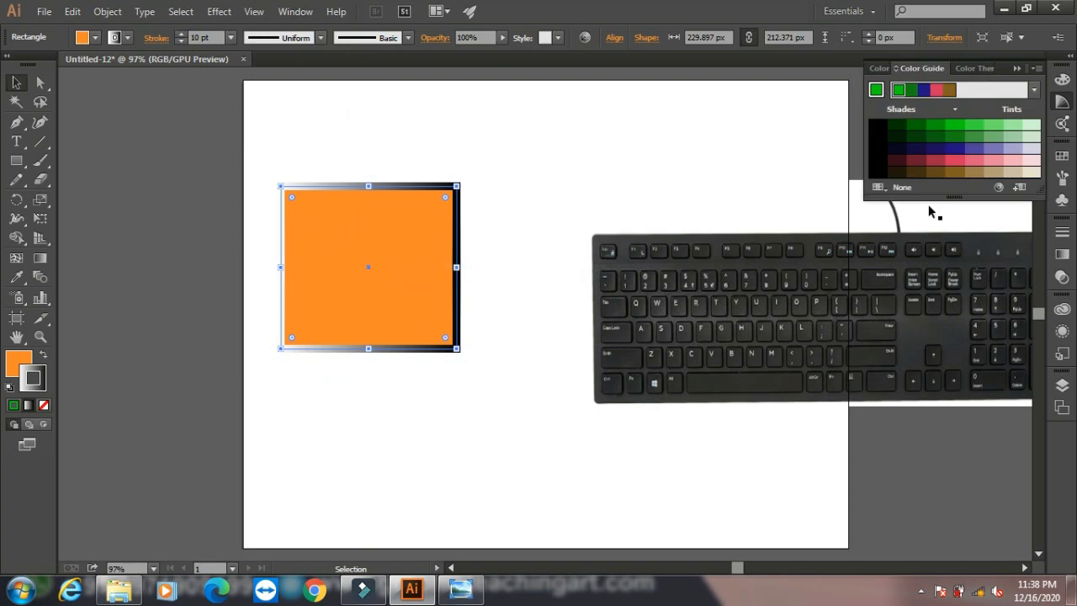
left_click(978, 138)
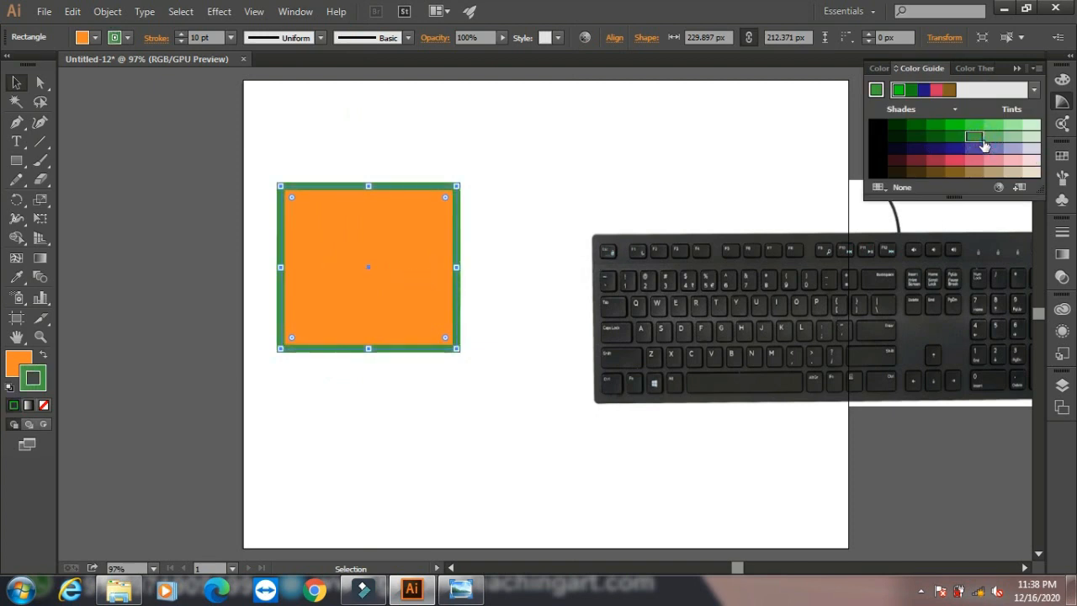
left_click(1030, 137)
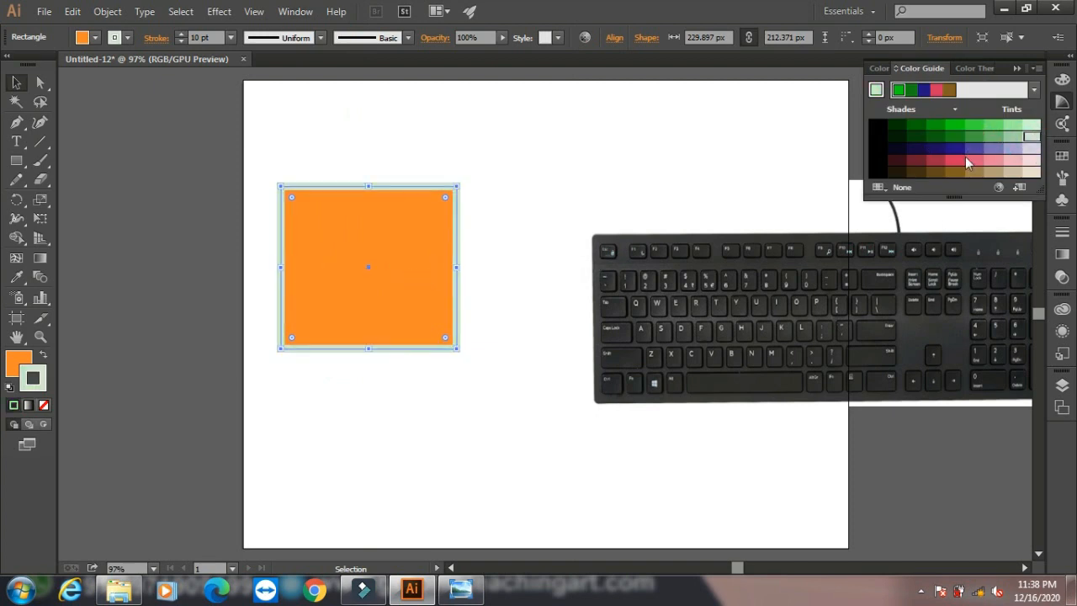
left_click(965, 67)
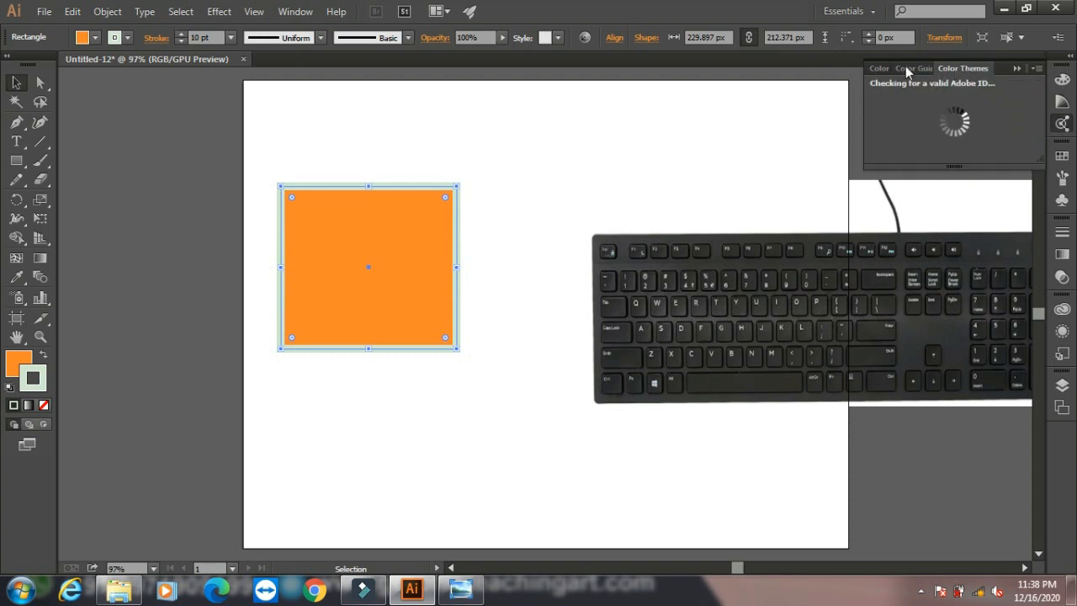
left_click(880, 68)
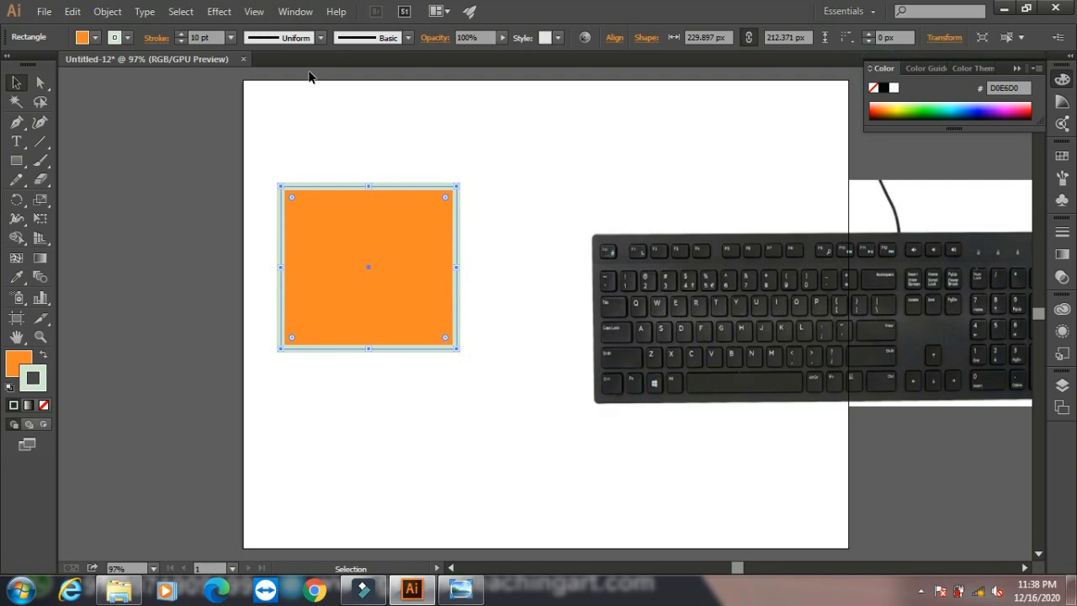
- Apply a linear white-to-black gradient to the rectangle's stroke from the Gradient settings
left_click(293, 14)
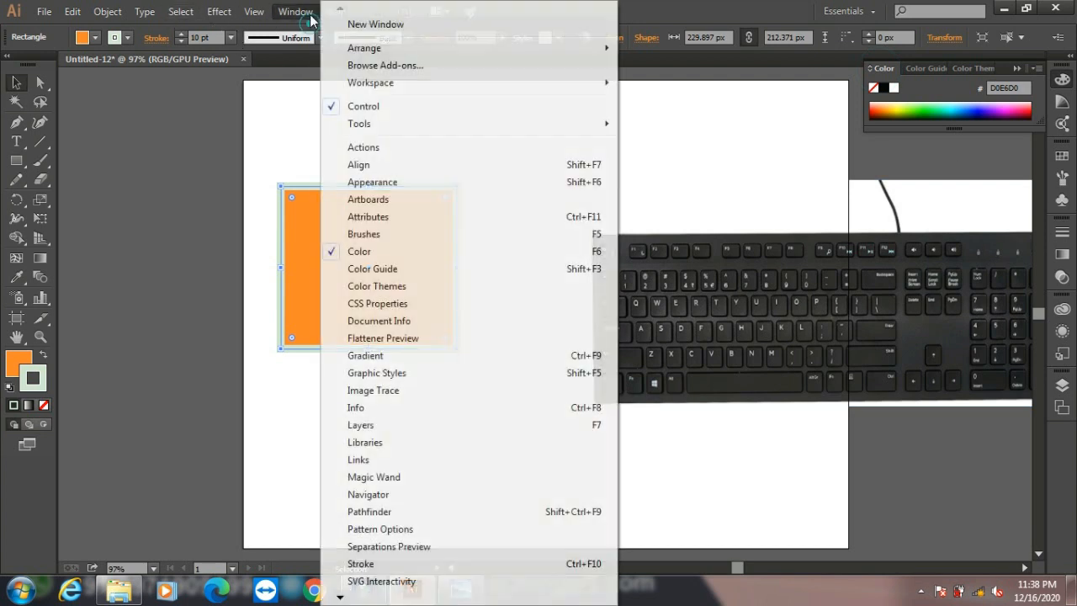
left_click(394, 357)
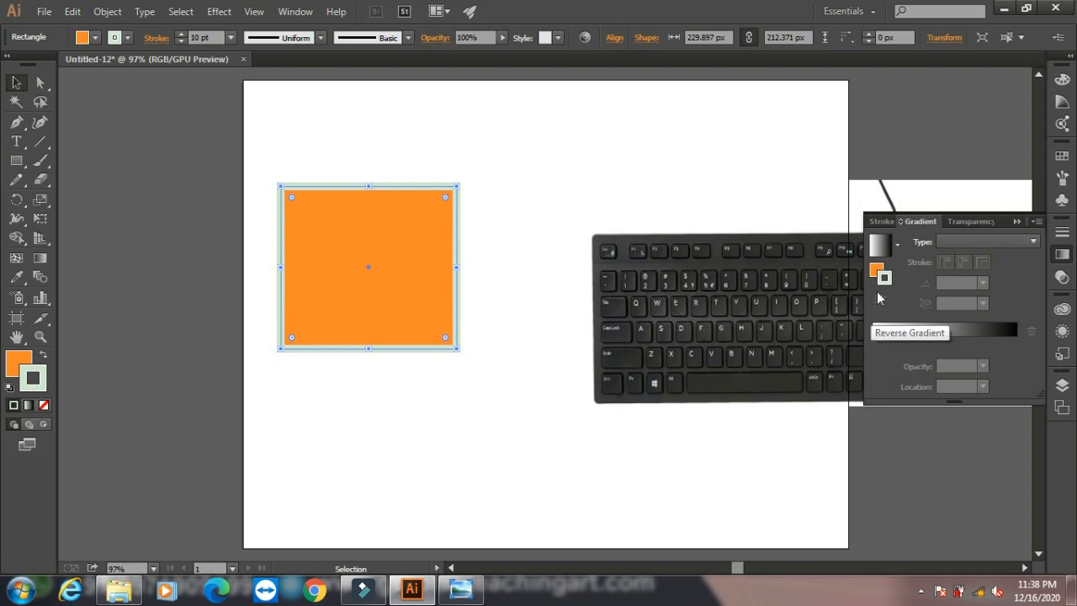
left_click(917, 330)
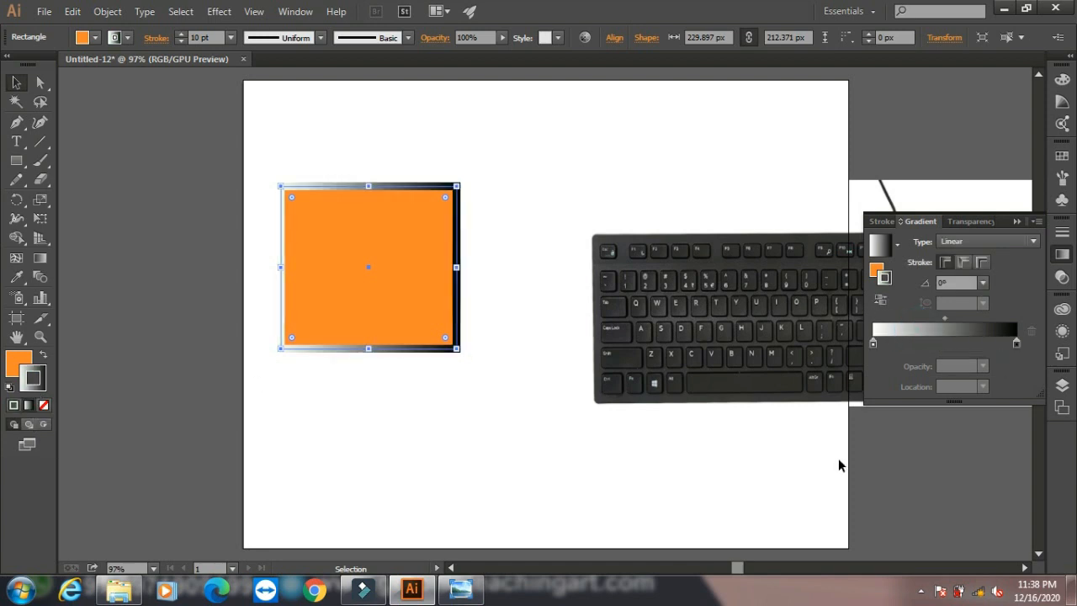
- Recolor the stroke gradient's black end stop to dark blue 00127F and its white start stop to cyan 00D1D4
left_click(1017, 344)
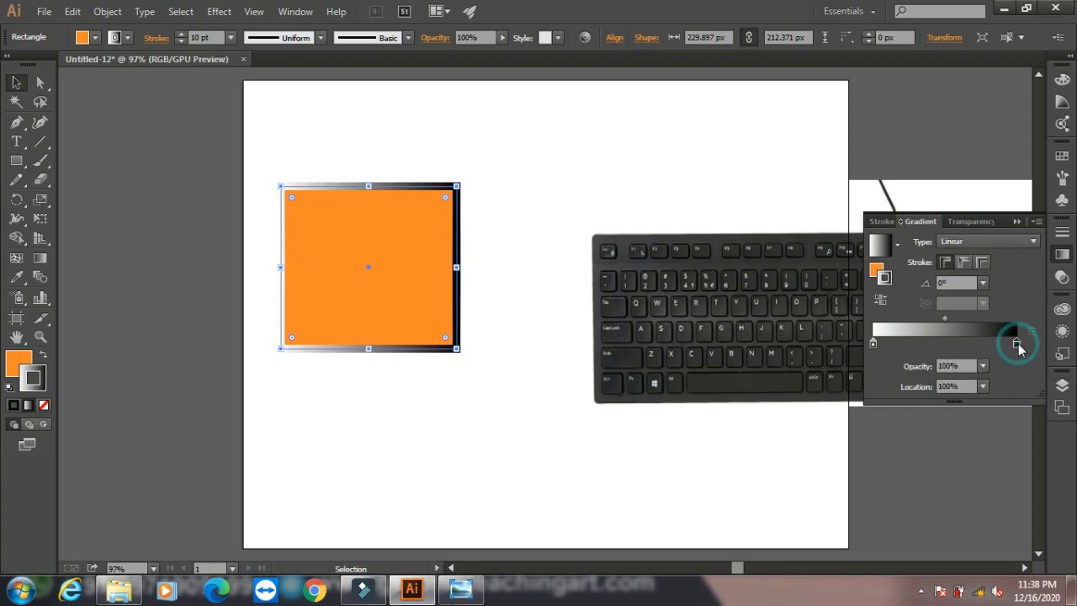
double_click(1017, 345)
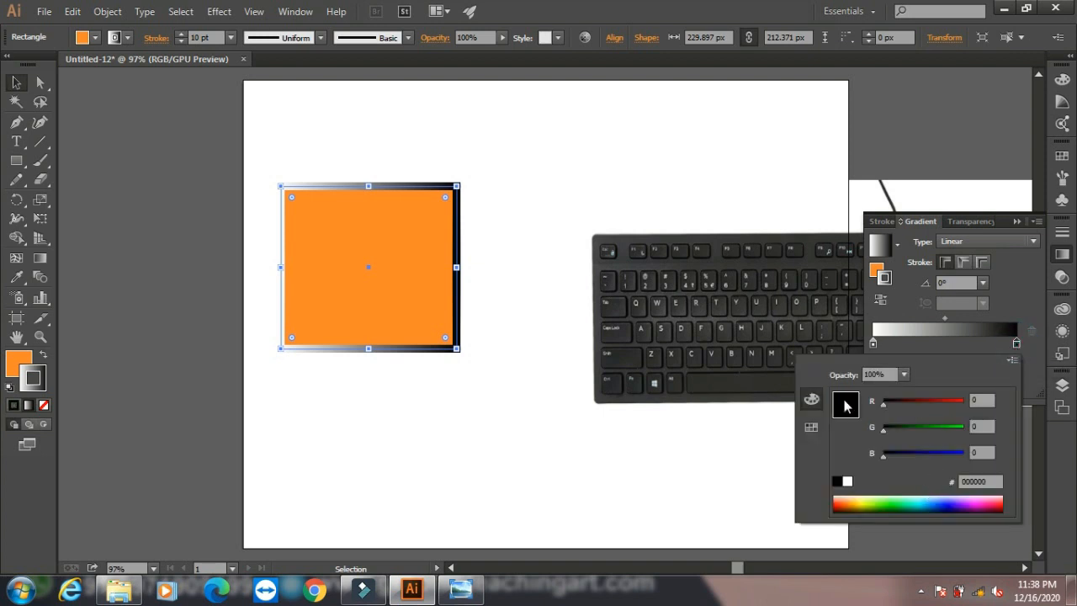
left_click(942, 505)
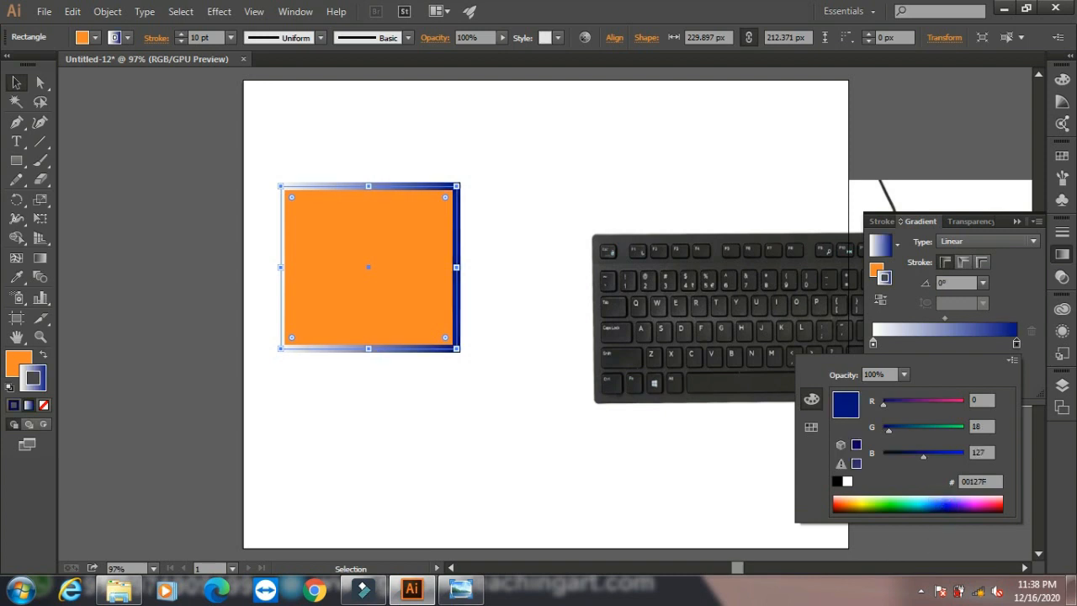
left_click(873, 343)
double_click(872, 341)
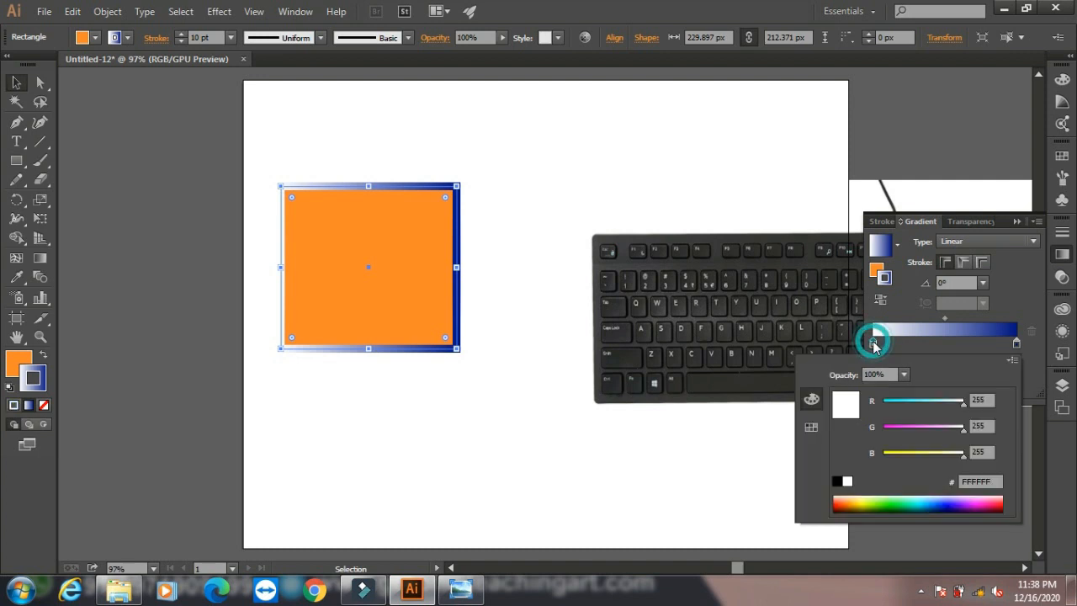
left_click(915, 501)
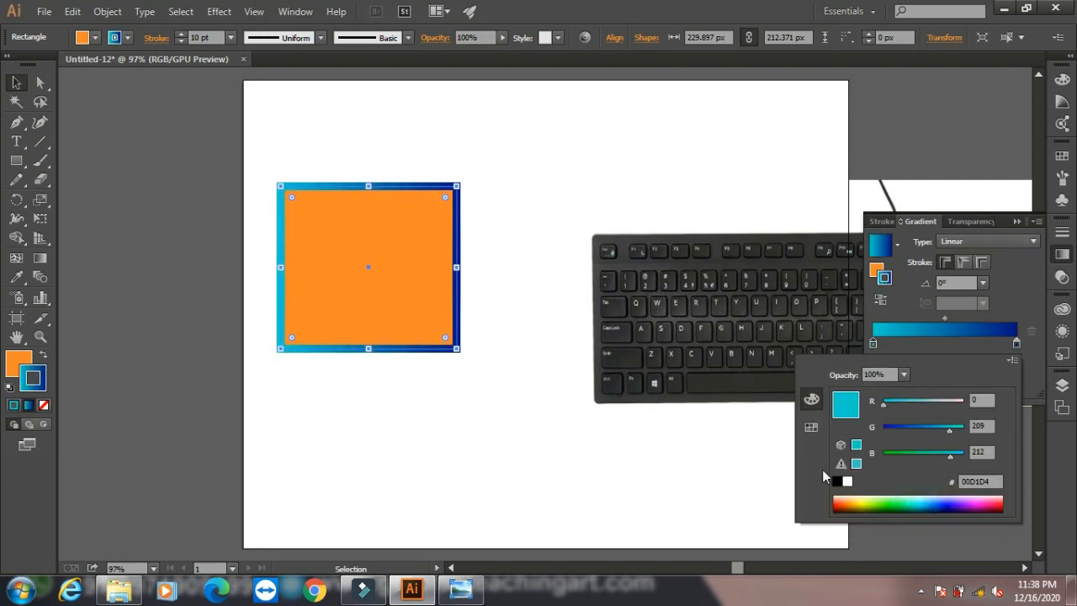
left_click(1014, 362)
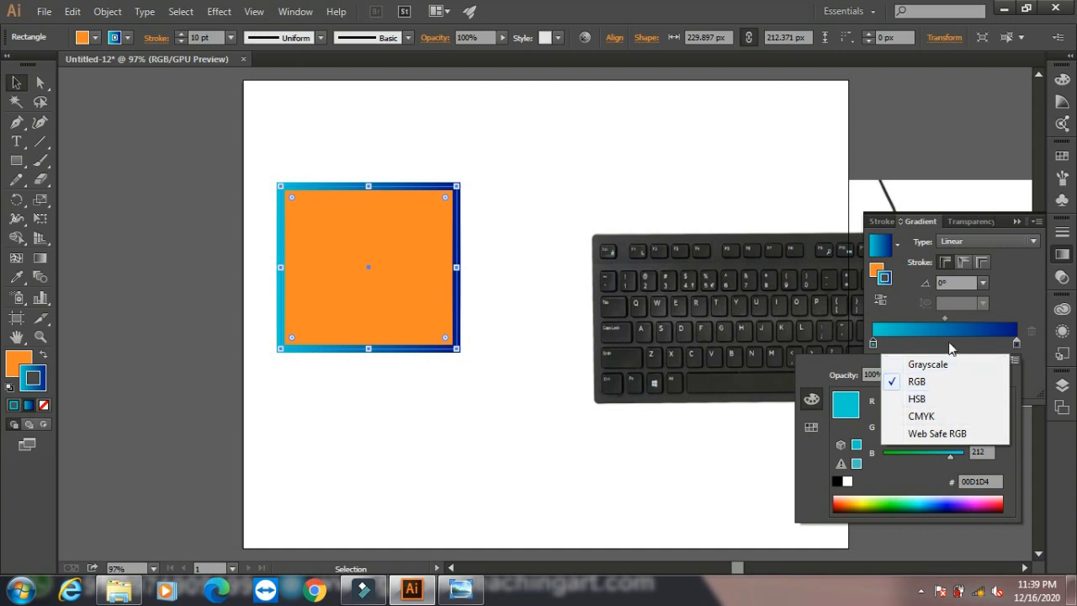
left_click(807, 456)
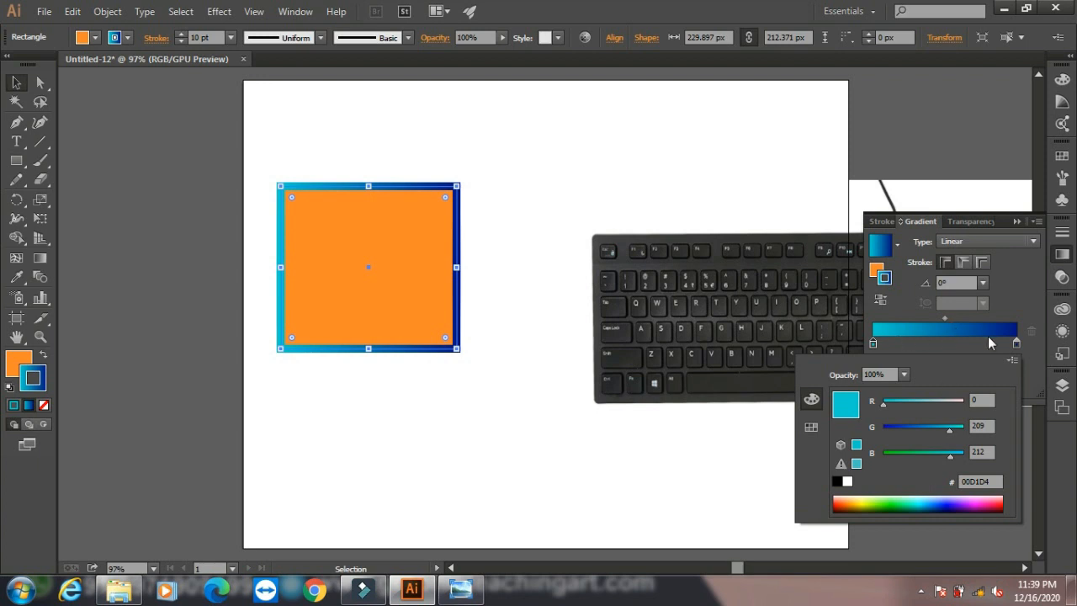
- Add a stop at 30.11% of the stroke gradient and color it green 3FFF56
left_click(918, 350)
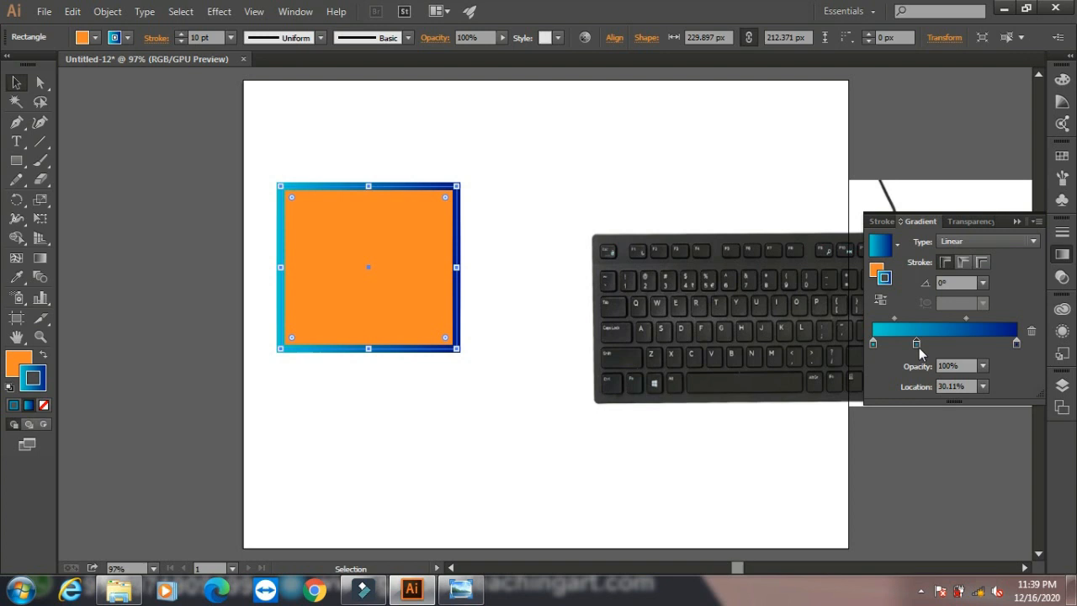
double_click(918, 349)
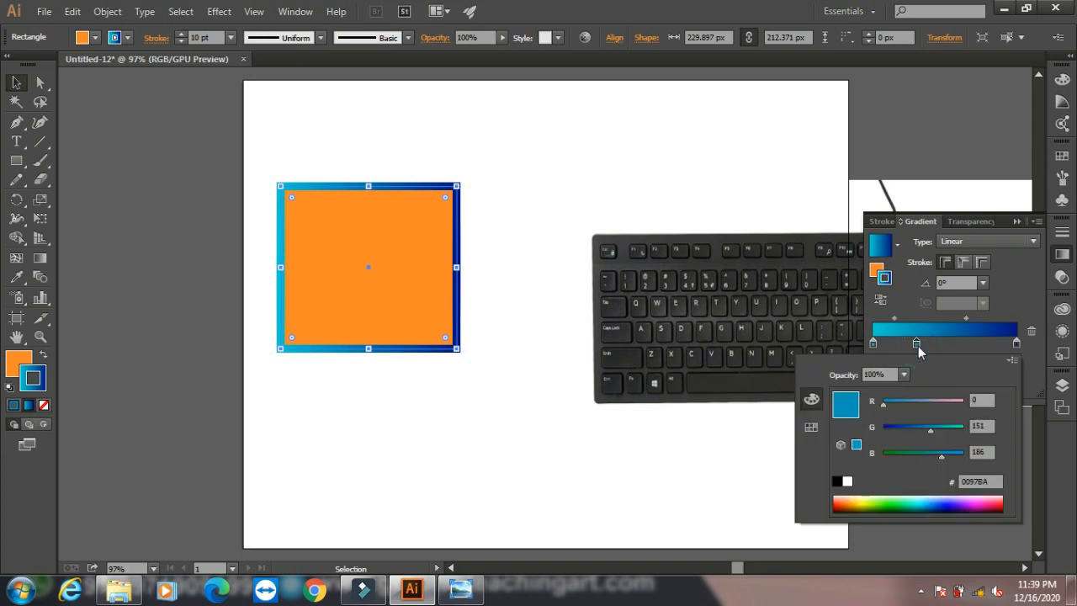
left_click(898, 502)
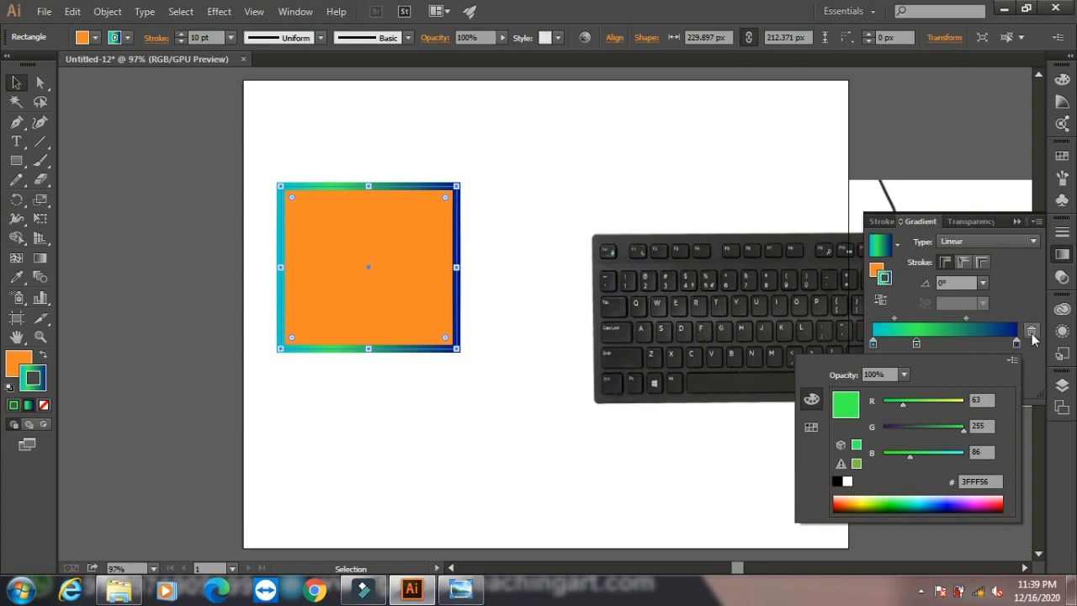
- Recolor the stroke gradient's end stop to pink FF0055 and then to green 00AA44
left_click(957, 343)
double_click(956, 343)
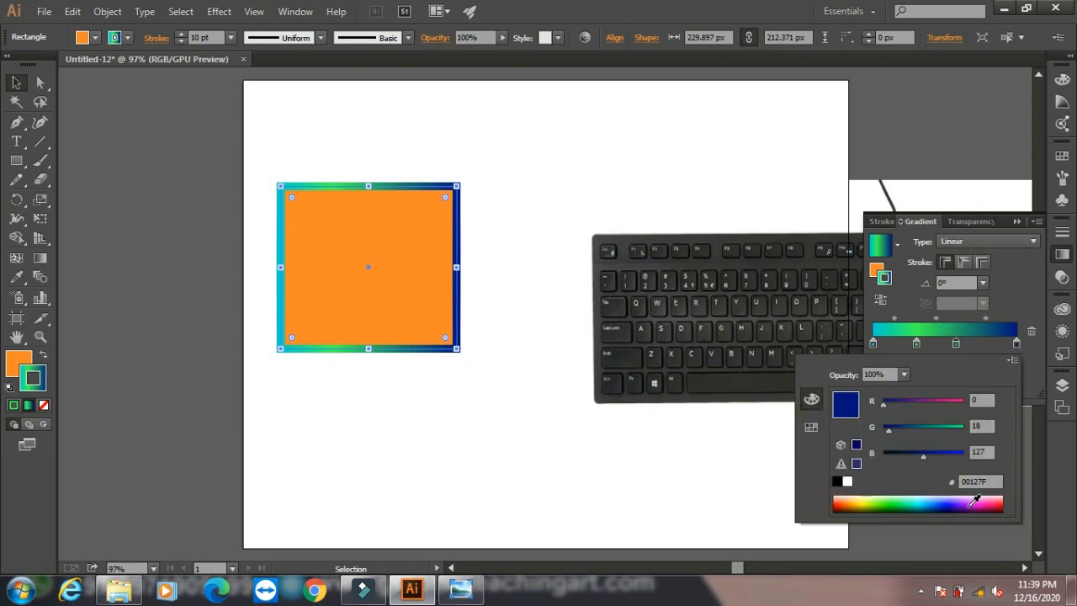
left_click(974, 502)
left_click(960, 343)
double_click(960, 343)
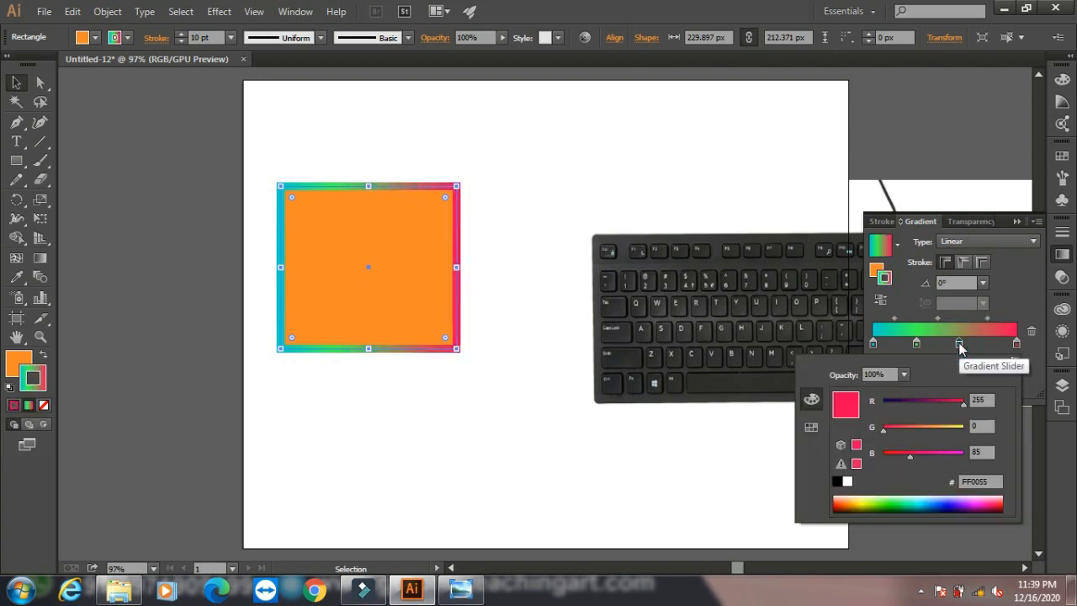
left_click(907, 502)
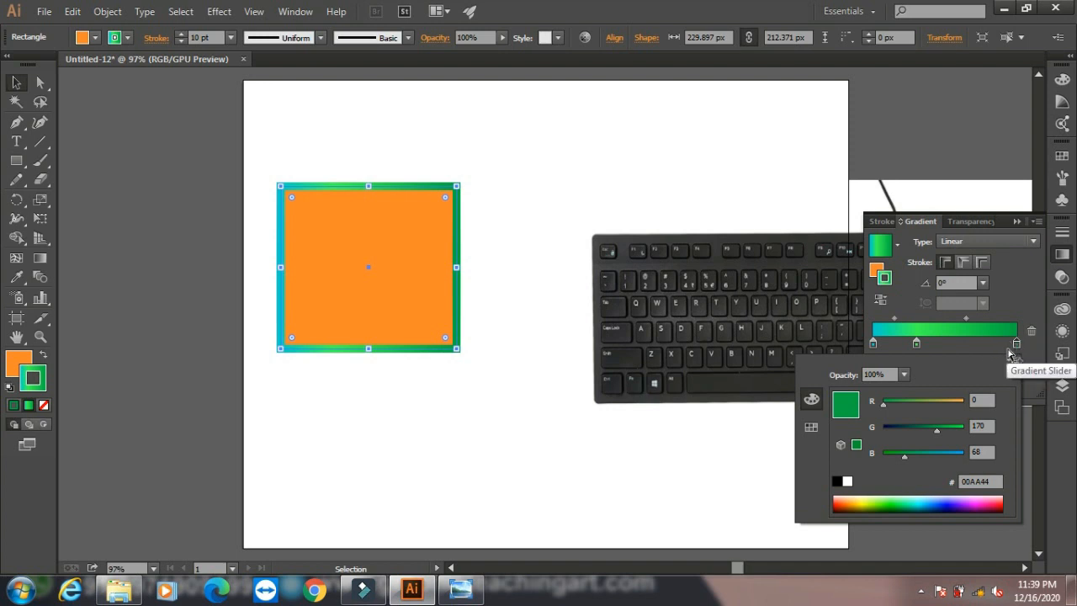
- Add a stop at 68.28% of the stroke gradient and color it bright red with the Color Picker
double_click(973, 348)
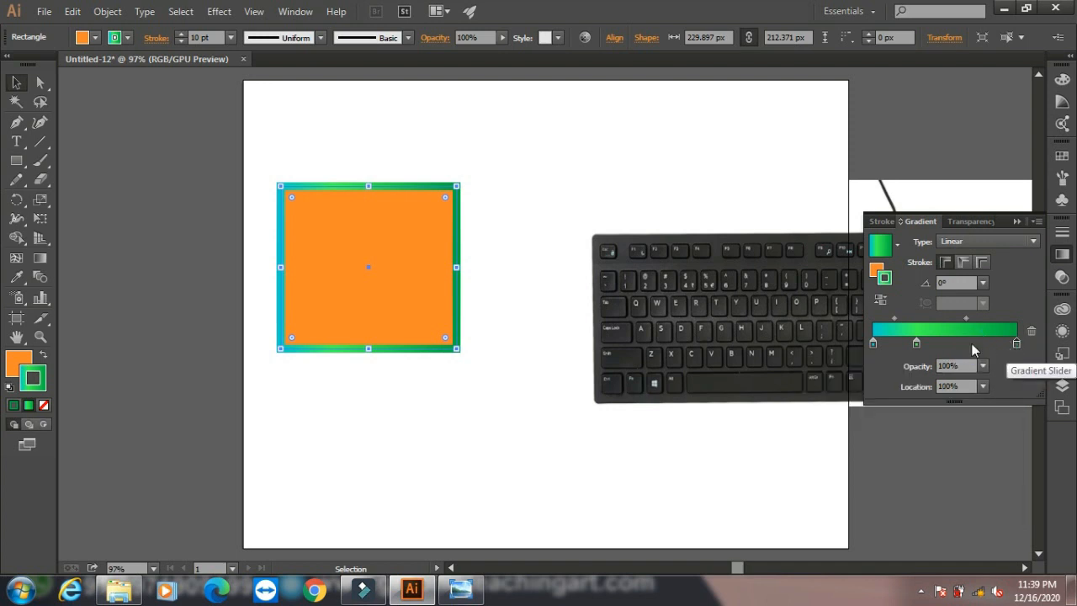
double_click(32, 377)
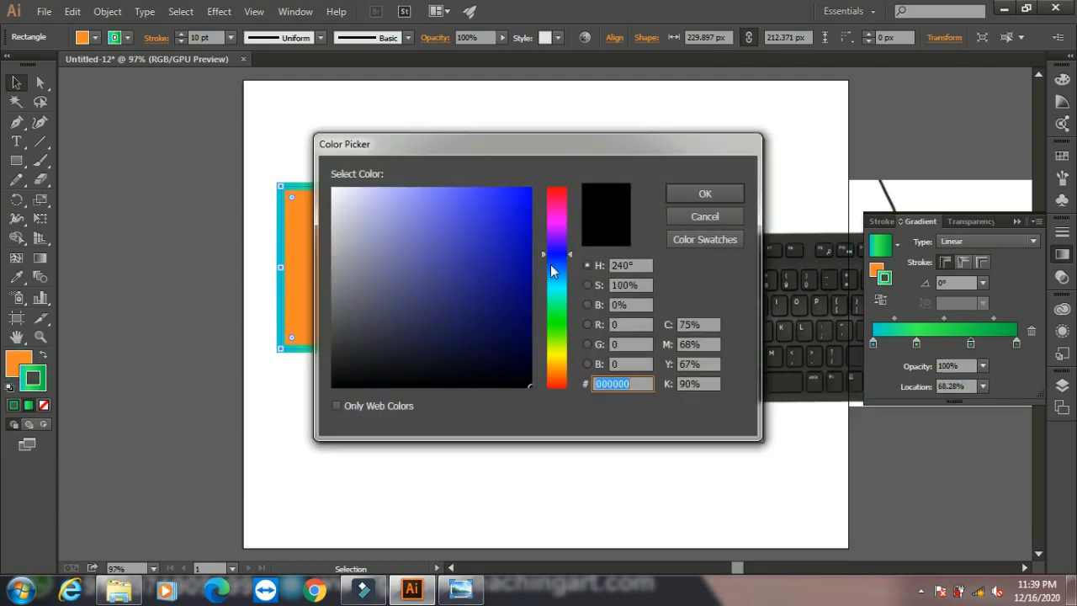
left_click(556, 359)
left_click(556, 196)
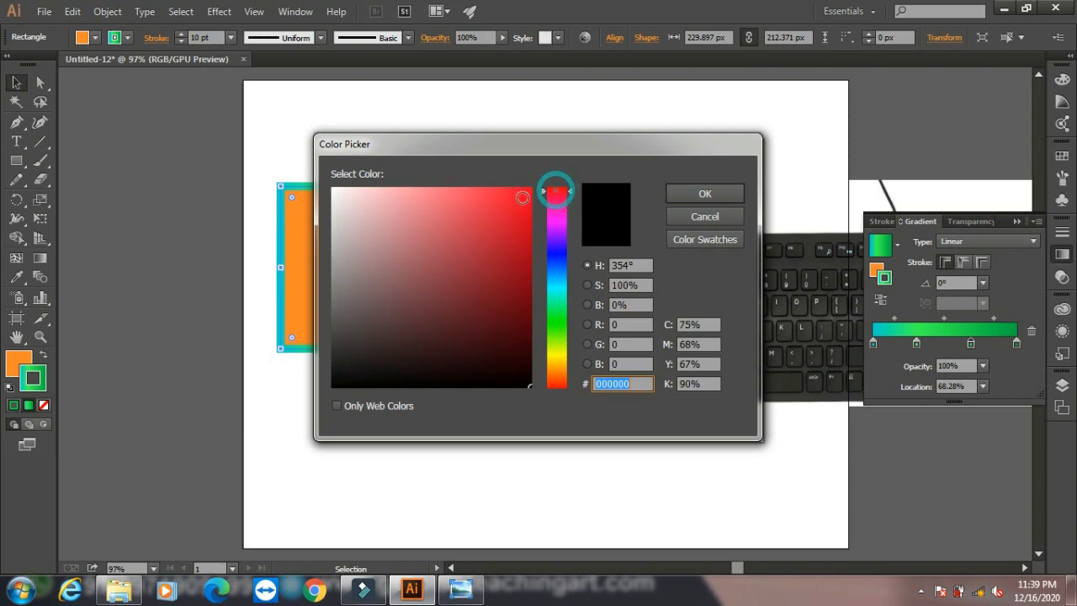
left_click(516, 193)
left_click(705, 194)
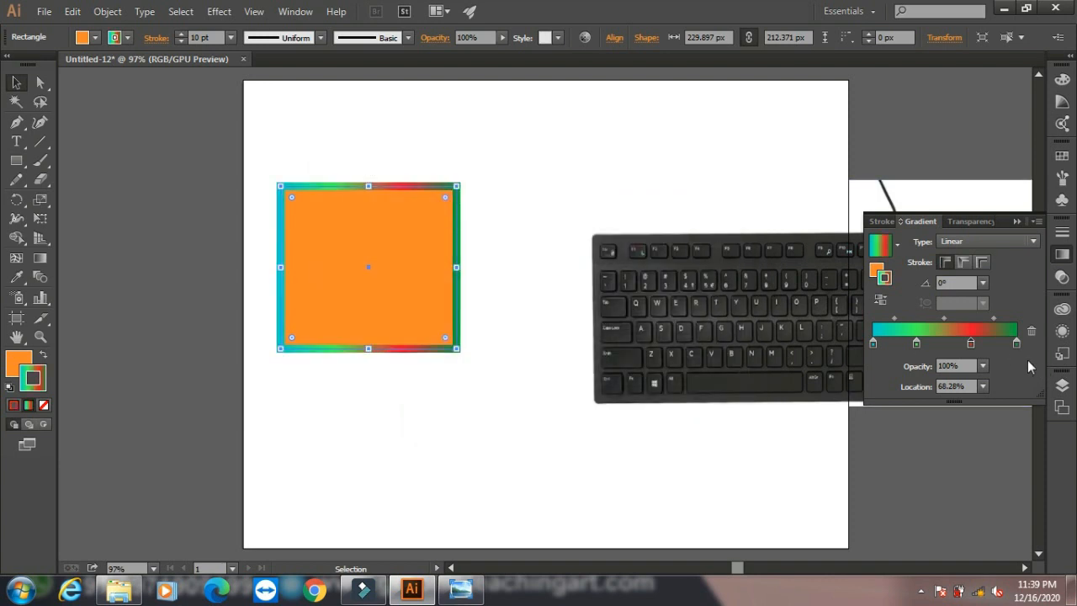
- Add another stop at 50.54% of the stroke gradient and color it magenta with the Color Picker
left_click(946, 344)
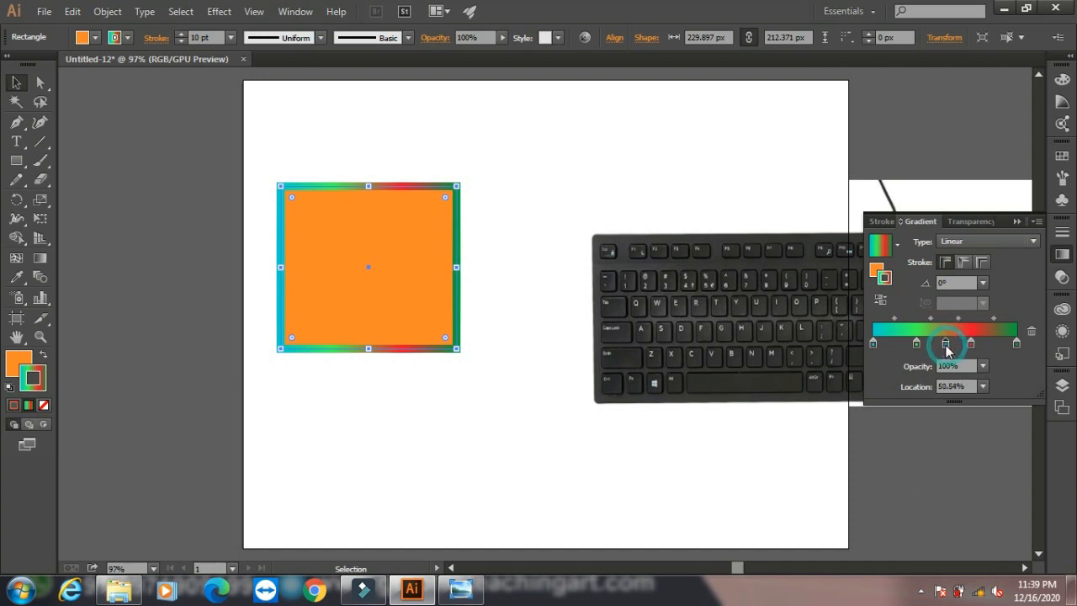
double_click(32, 379)
left_click_drag(562, 334, 562, 213)
left_click(503, 210)
left_click(686, 194)
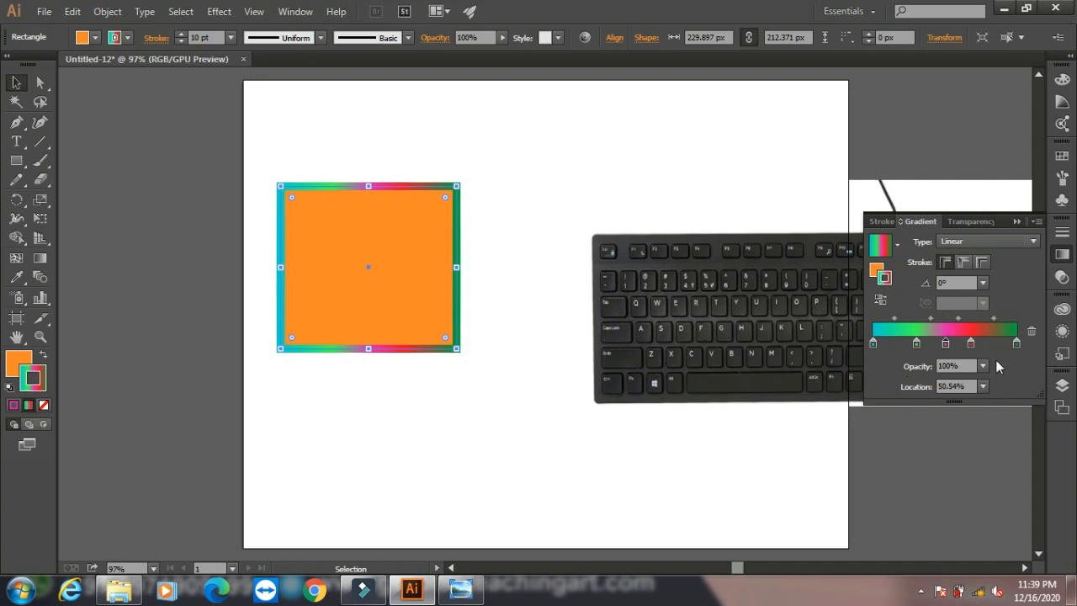
- Try to redirect the stroke gradient by drawing diagonally across the rectangle with the Gradient tool
left_click(48, 371)
left_click(39, 258)
left_click_drag(297, 179, 389, 341)
left_click_drag(418, 299, 261, 230)
left_click(335, 257)
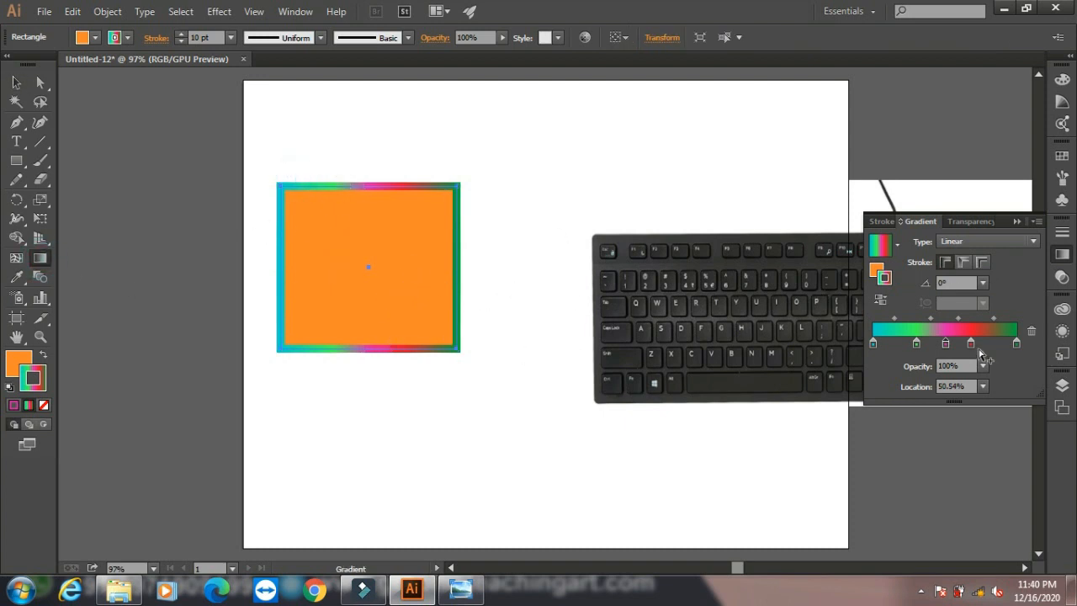
- Try the magenta gradient stop at locations 50%, 90%, 0% and 10%, and finally set it to 30%
left_click(982, 387)
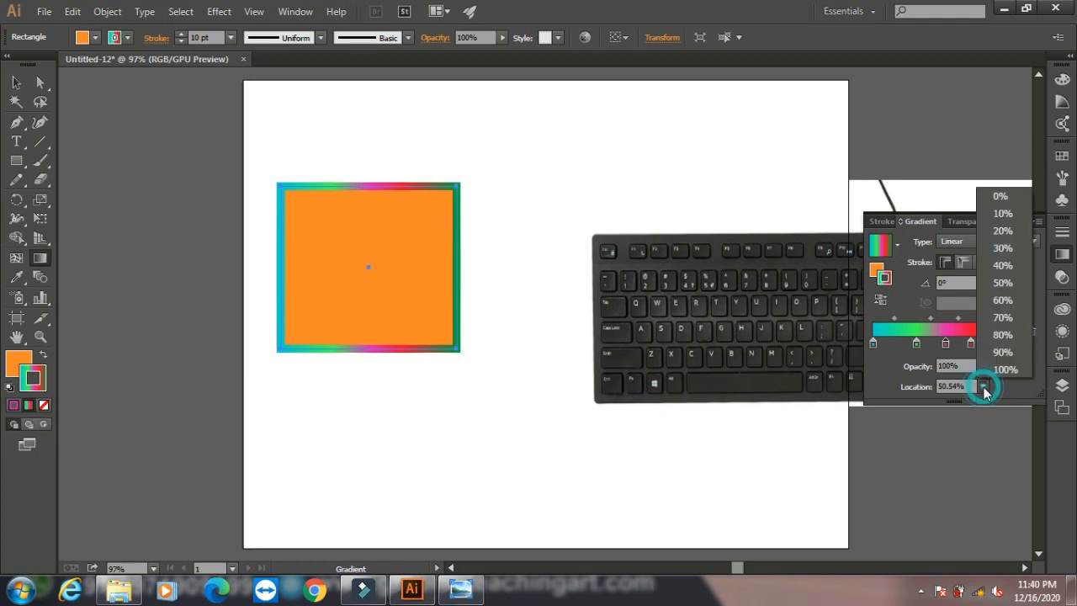
left_click(1004, 285)
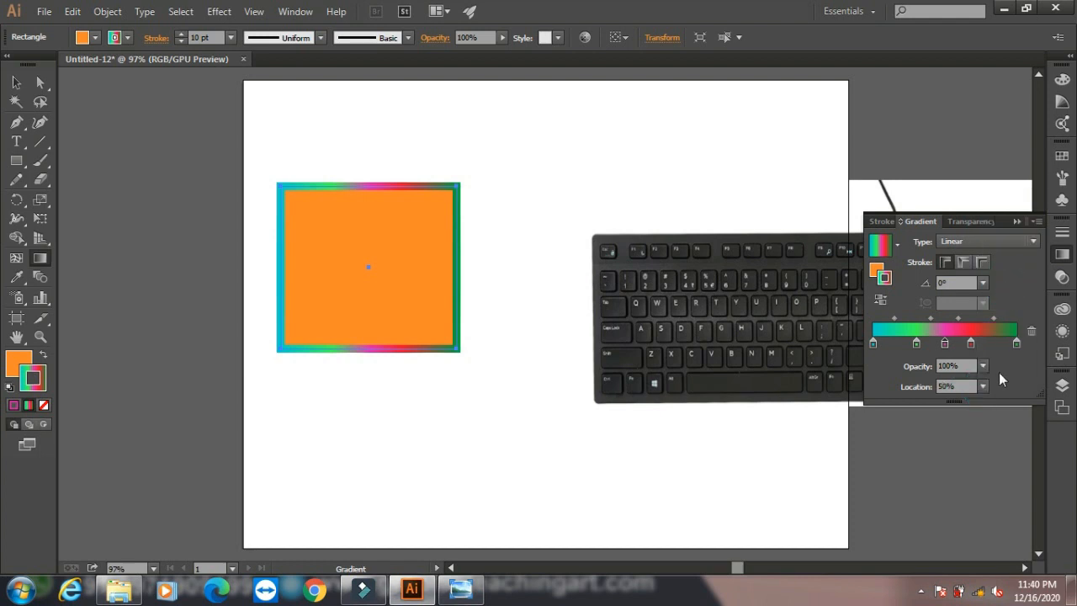
left_click(986, 388)
left_click(1000, 353)
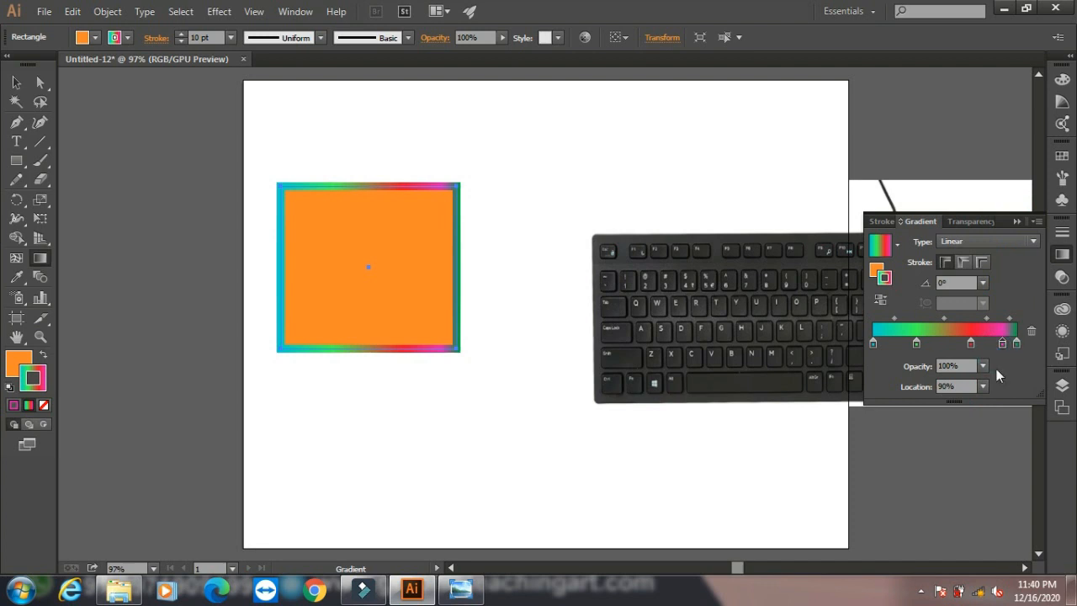
left_click(985, 387)
left_click(999, 202)
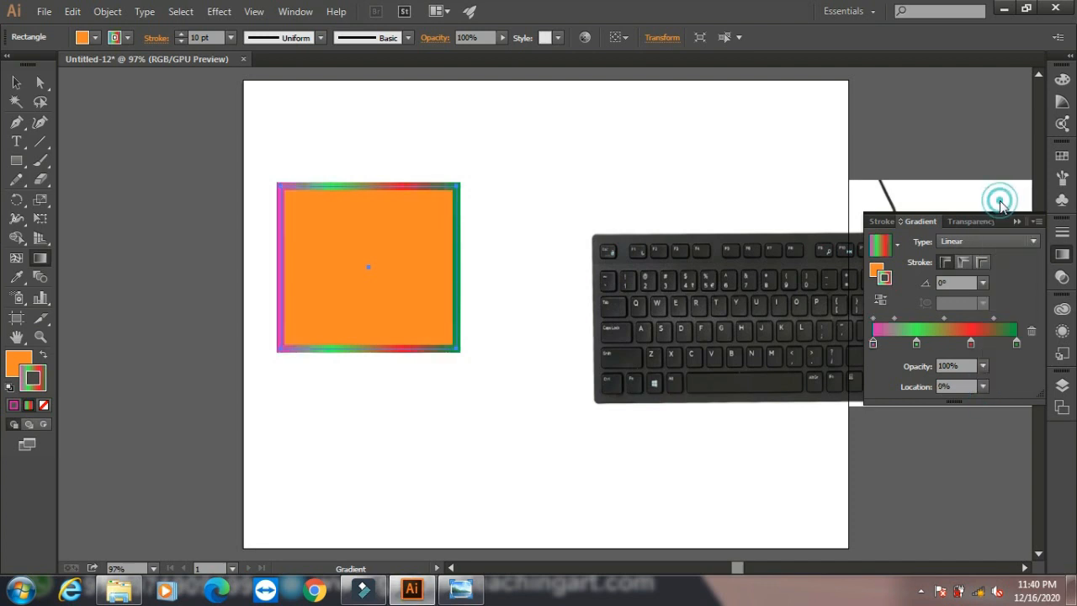
left_click(981, 387)
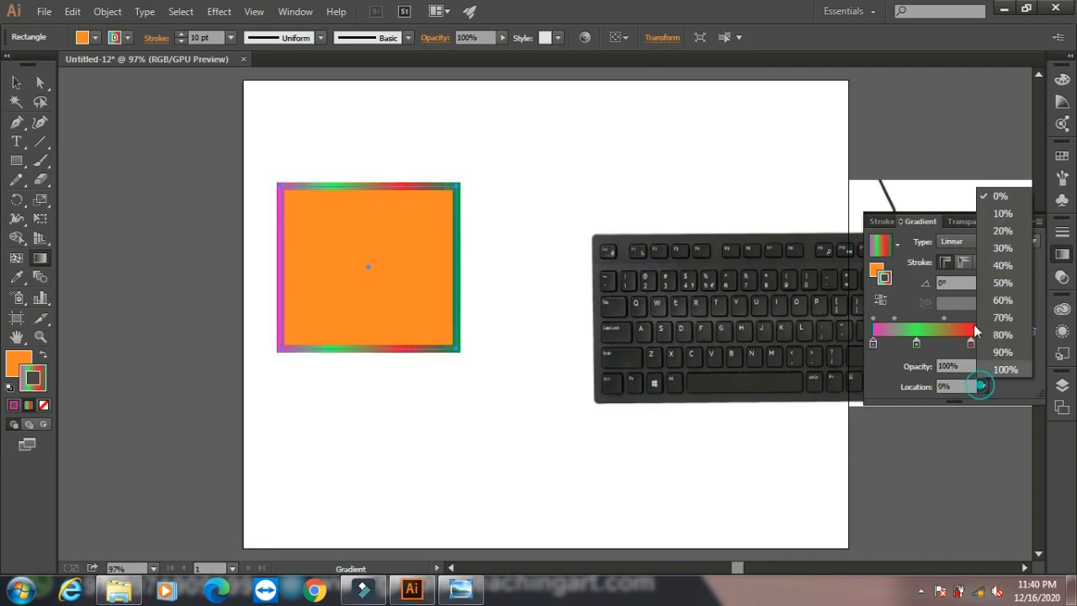
left_click(1002, 219)
left_click(983, 387)
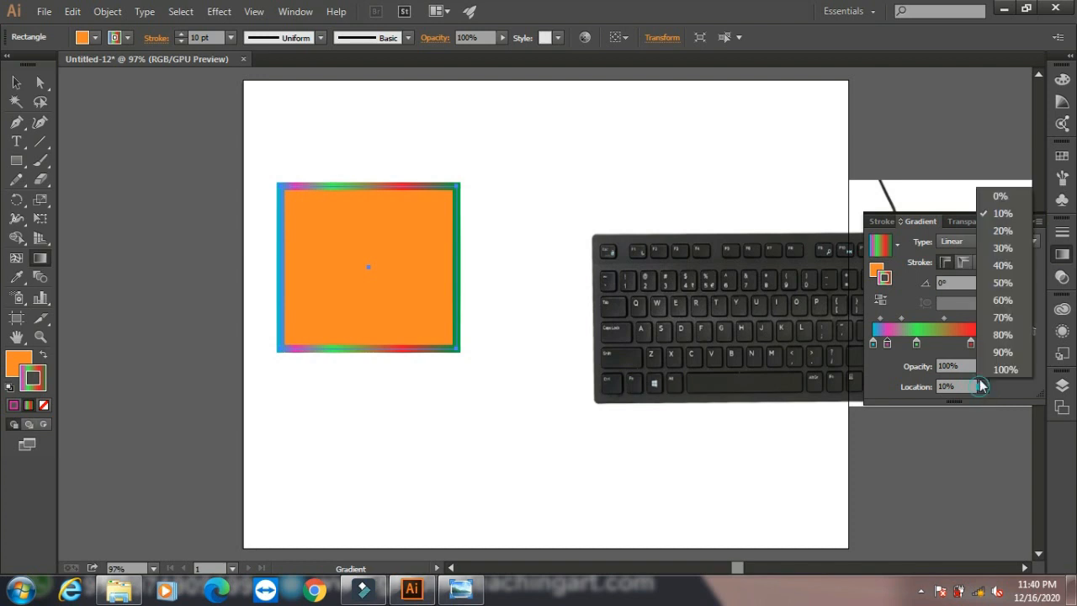
left_click(1005, 254)
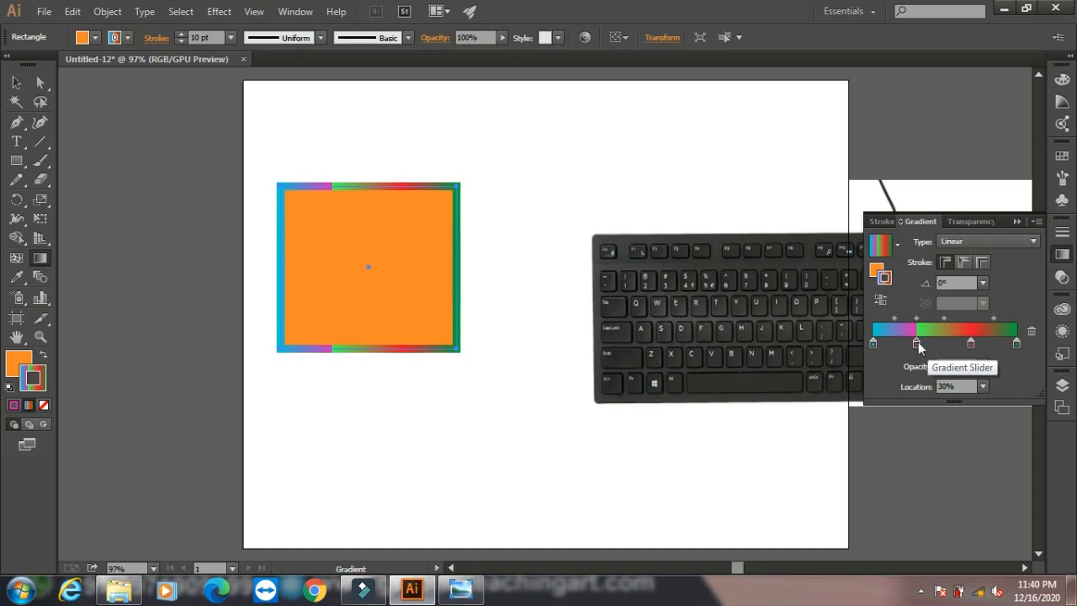
- Try the Radial type on the stroke gradient and return it to Linear
left_click(982, 242)
left_click(973, 277)
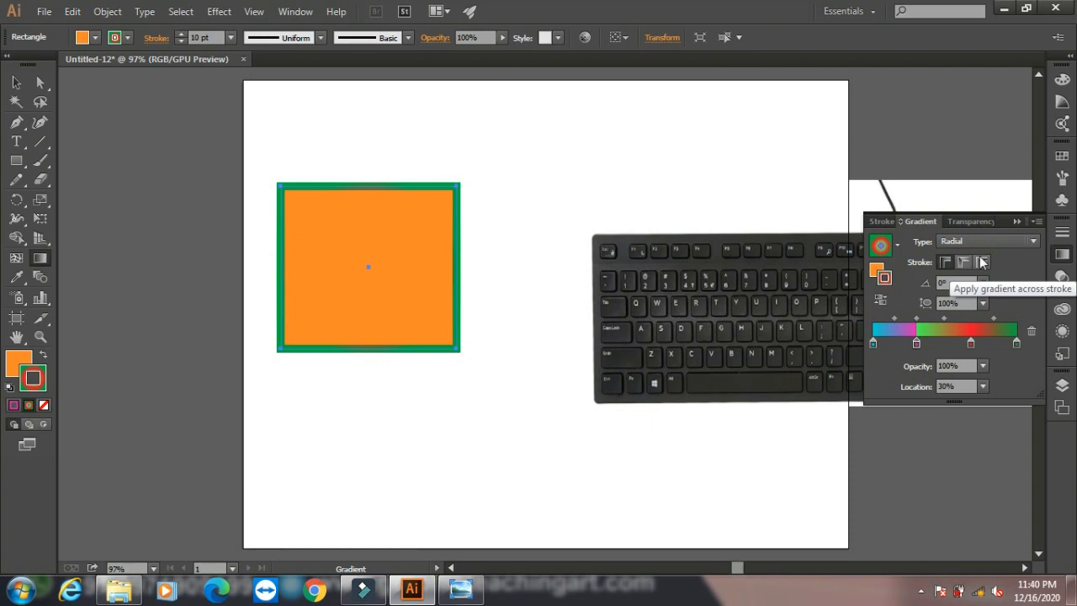
left_click(985, 241)
left_click(984, 262)
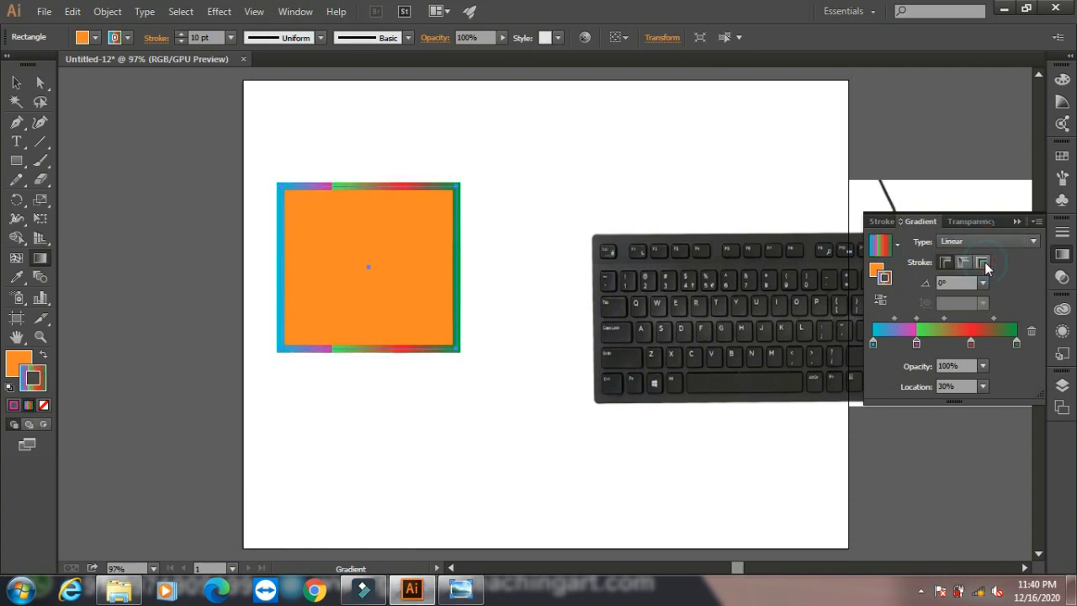
left_click(39, 258)
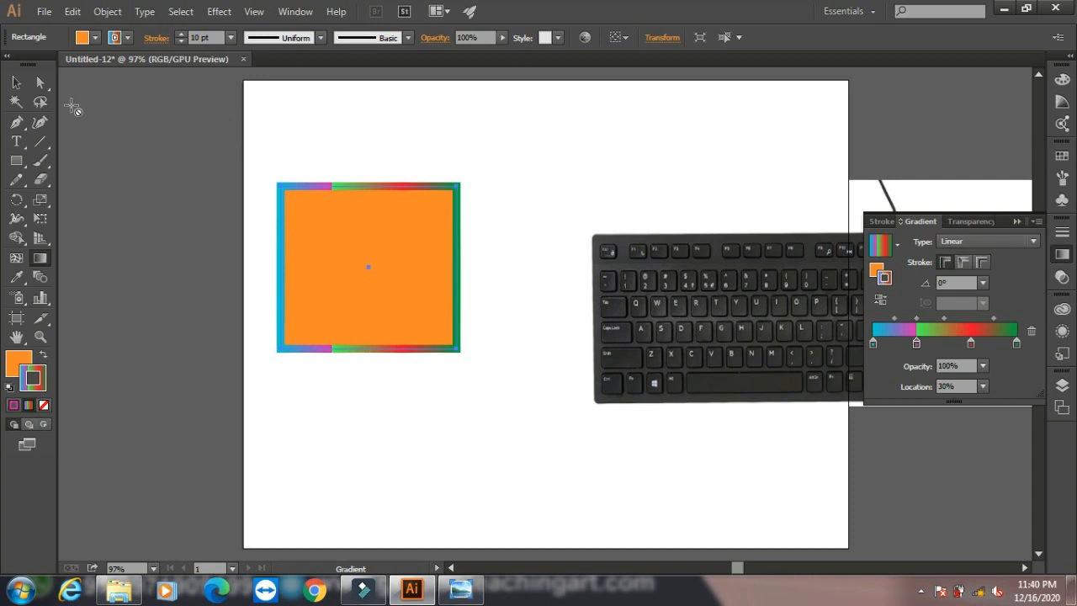
- Select the rectangle and apply three different variable width profiles to its stroke one after another
left_click(16, 83)
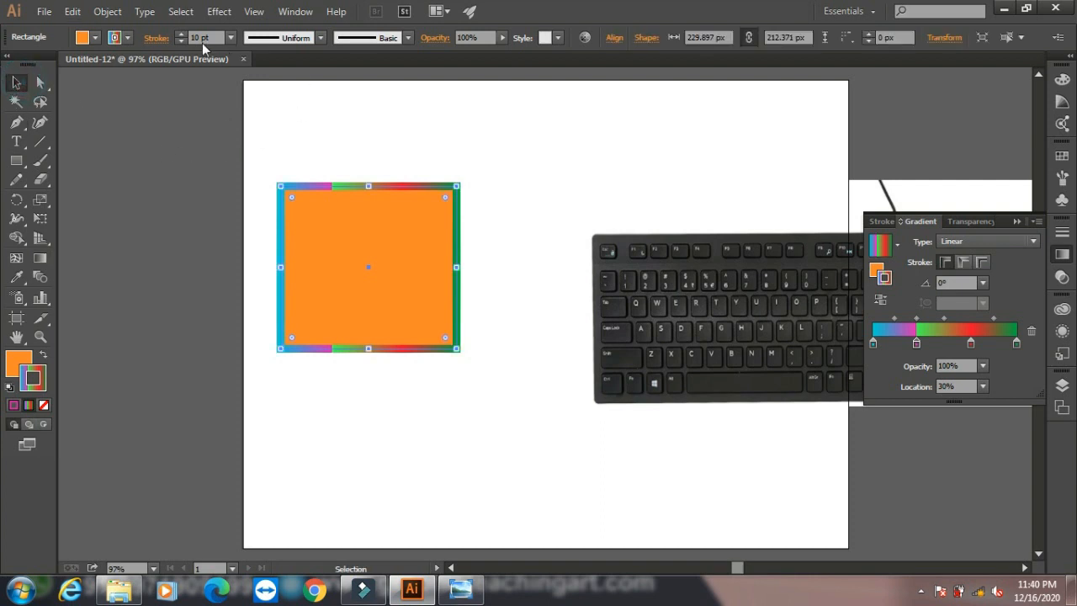
left_click(322, 37)
left_click(280, 91)
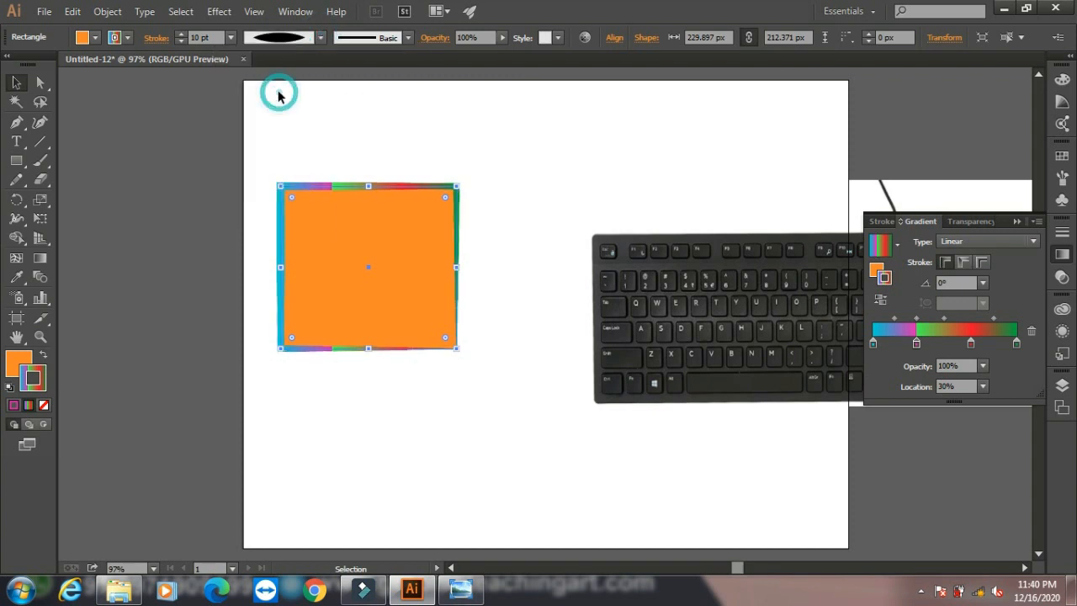
left_click(320, 39)
left_click(281, 140)
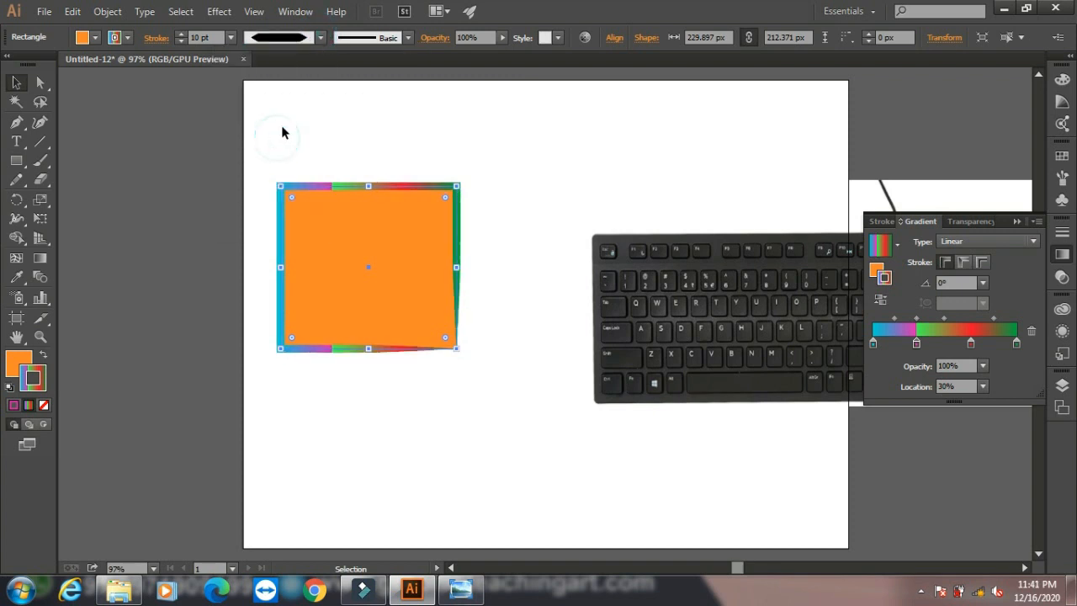
left_click(321, 43)
left_click(270, 197)
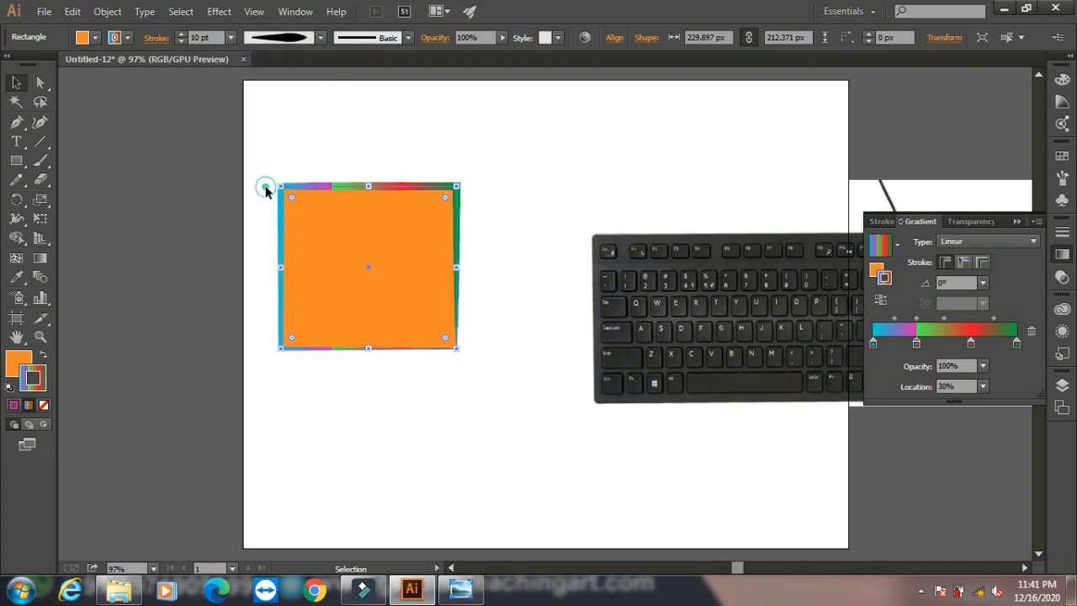
- Apply the rough charcoal-like brush to the rectangle's stroke and lower the rectangle's opacity to 30%
left_click(408, 38)
left_click(308, 125)
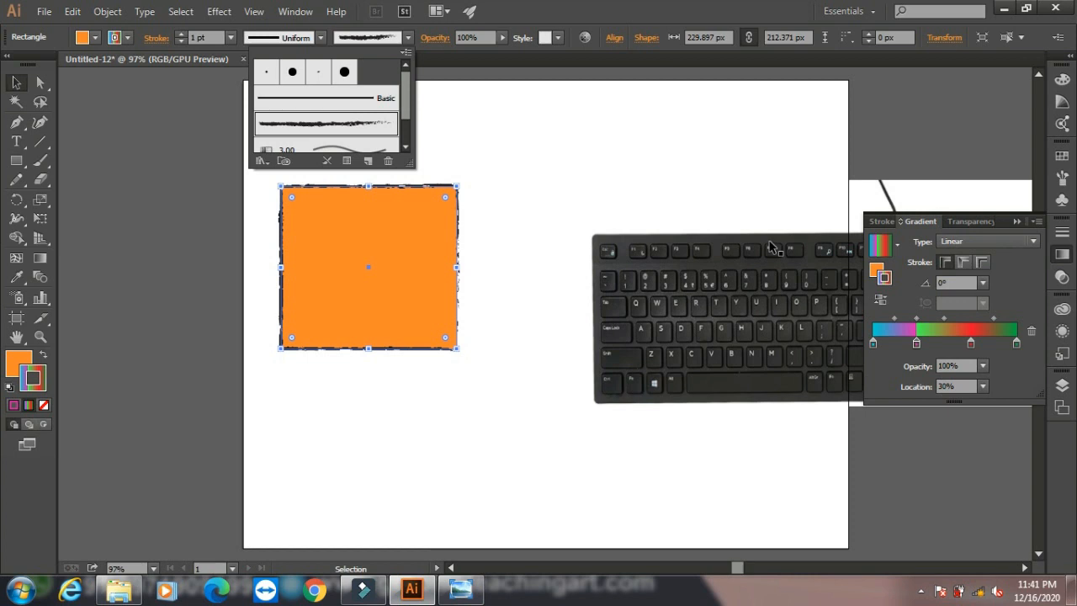
left_click(503, 37)
left_click_drag(503, 54, 454, 59)
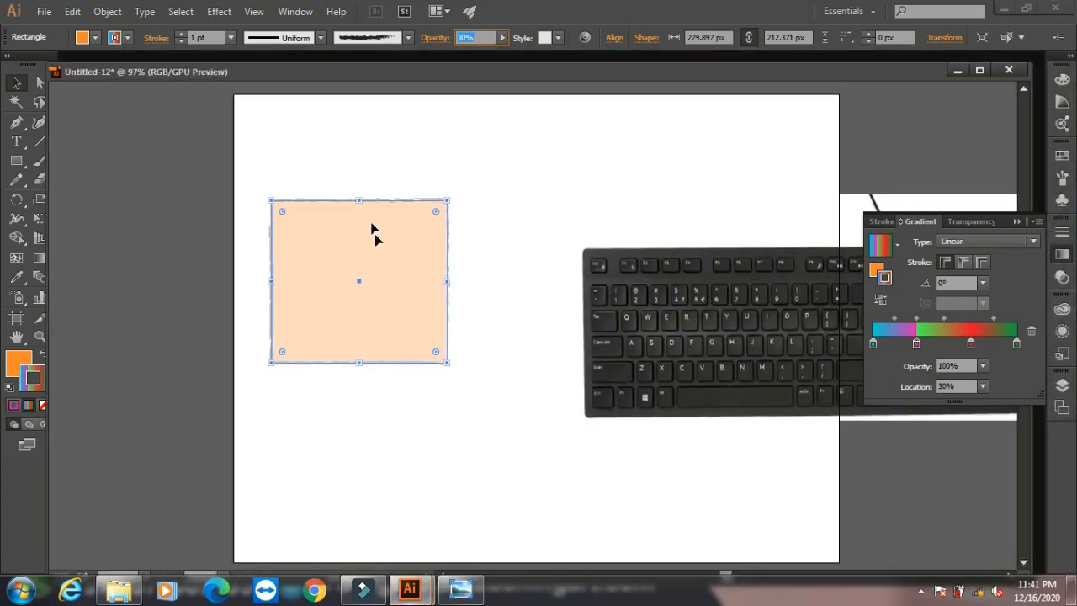
- Apply the blue swirl pattern graphic style to the rectangle, and open the 3D Effects style library enlarged to show all its styles
left_click(557, 38)
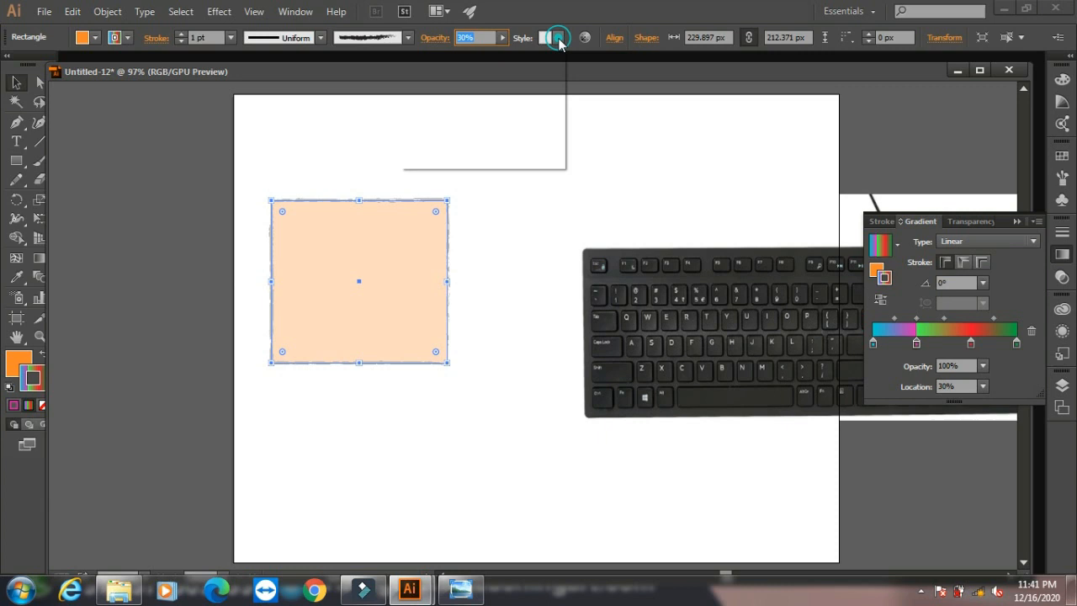
left_click(495, 73)
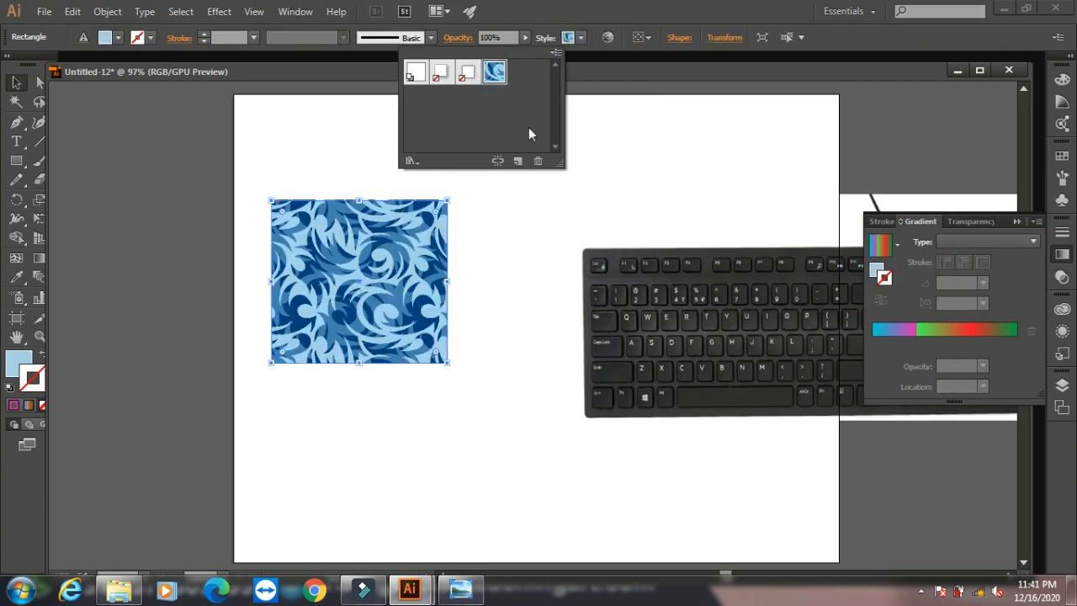
left_click(412, 160)
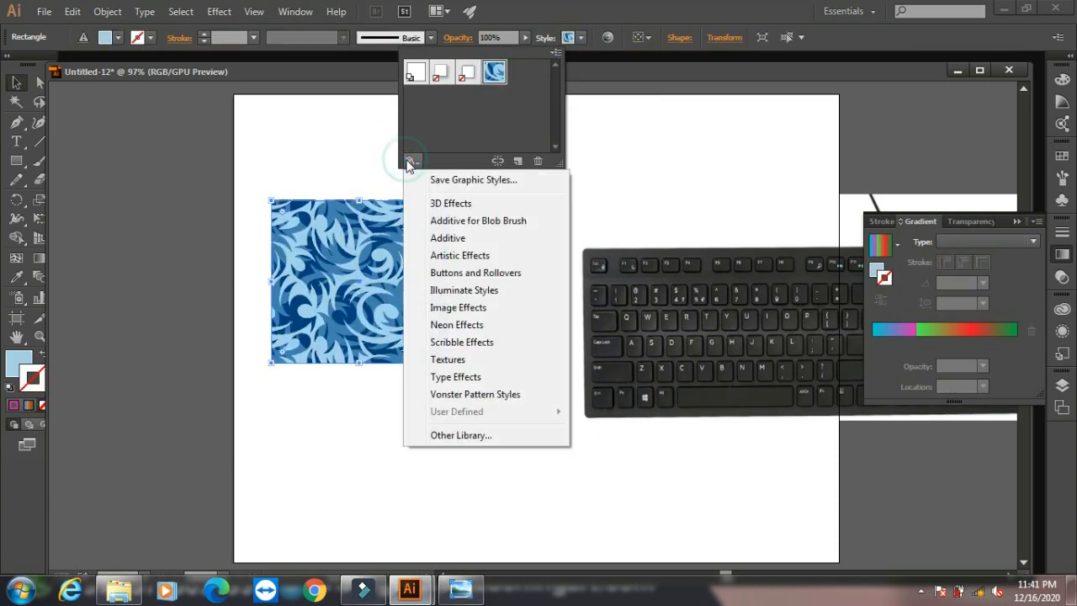
left_click(456, 202)
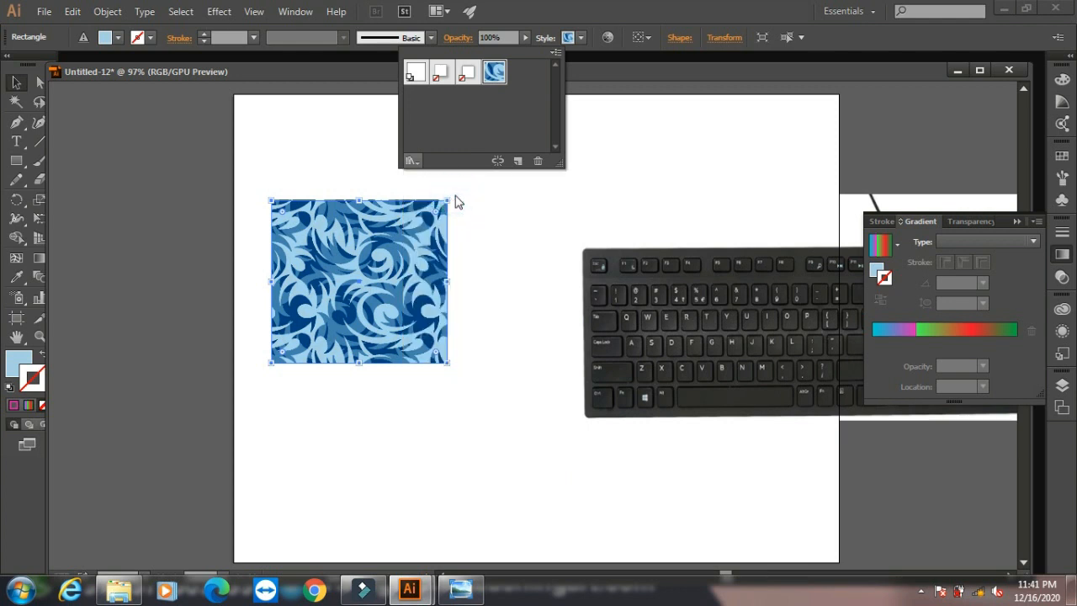
left_click(510, 354)
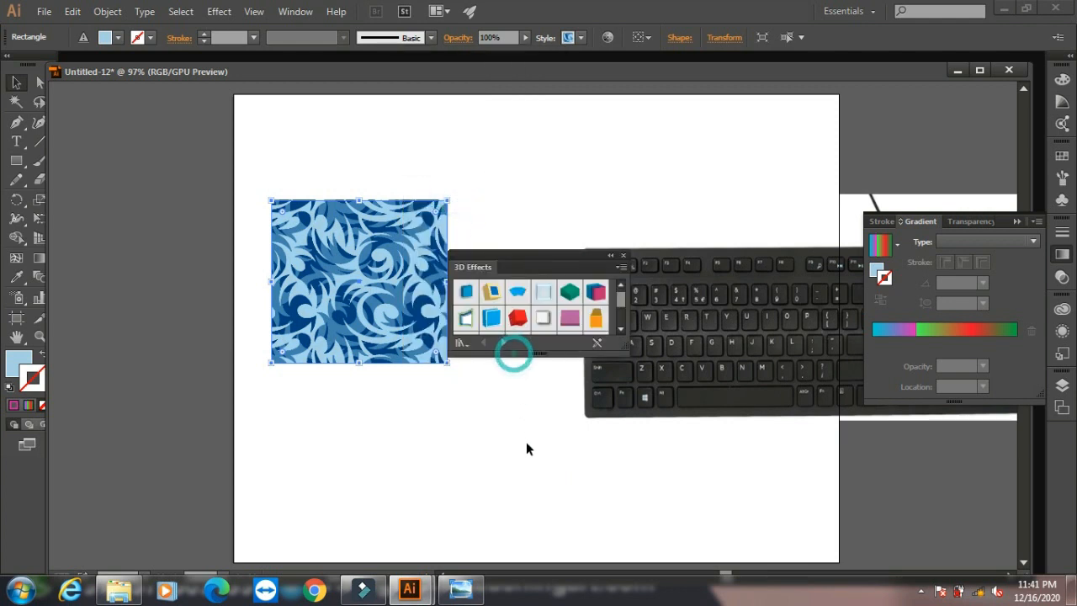
left_click_drag(536, 355, 545, 422)
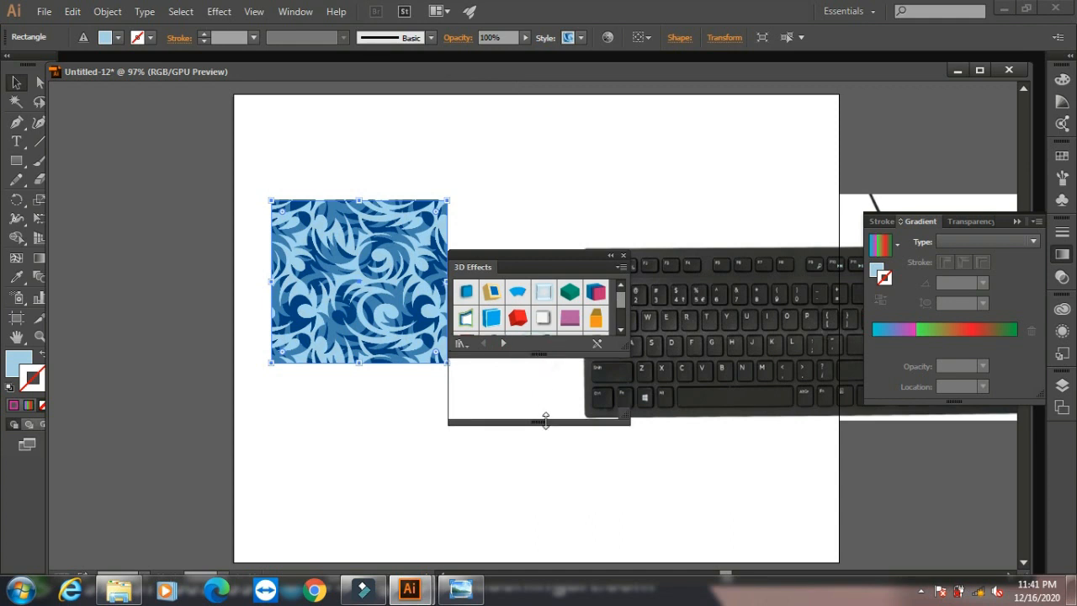
- Try the first 3D Effects styles on the rectangle, keep the fourth one with the glowing light blue outline, and close the library
left_click(473, 291)
left_click(492, 291)
left_click(518, 291)
left_click(542, 301)
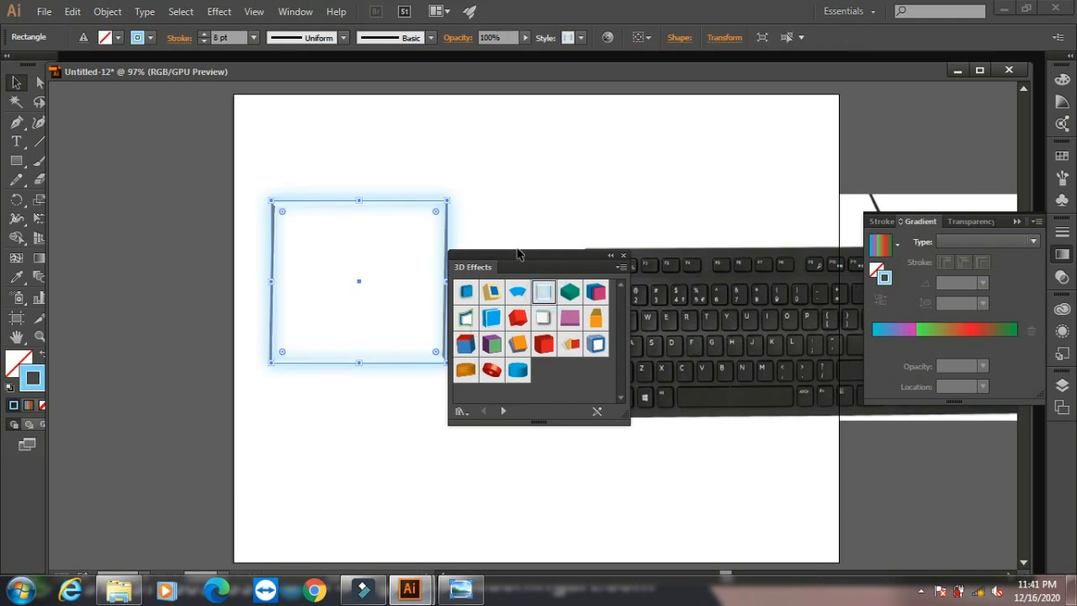
left_click(622, 255)
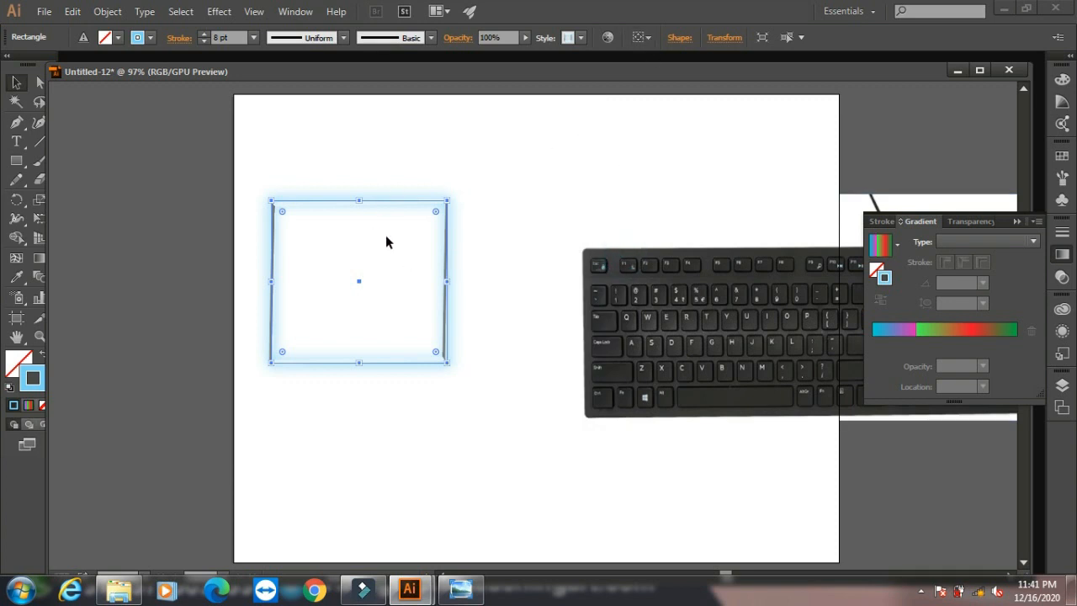
- Review the rectangle's align, shape and transform options, keeping Align to Selection as the alignment target
left_click(639, 37)
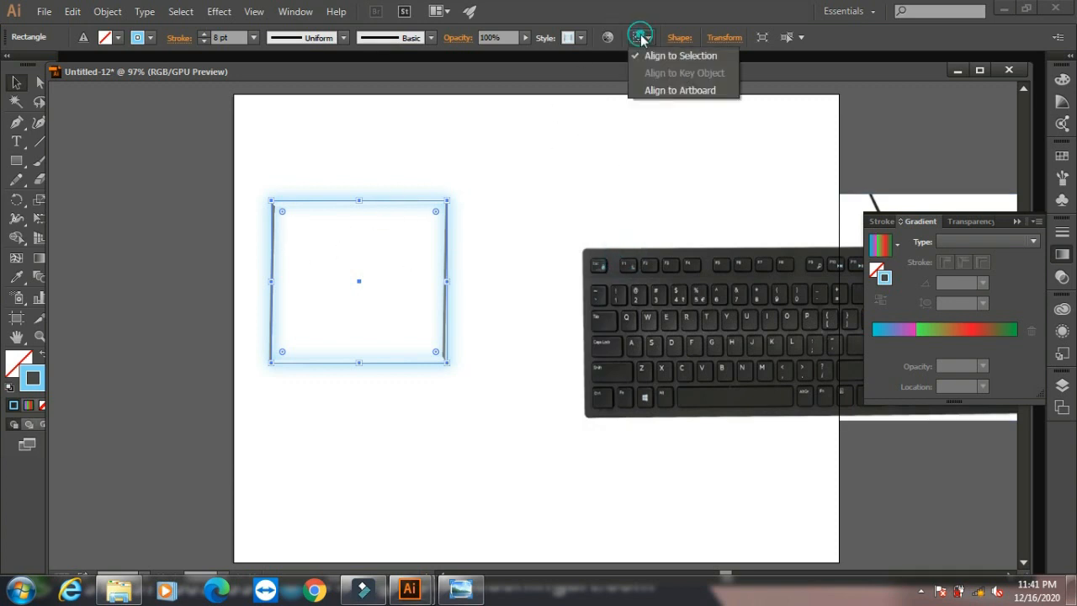
left_click(683, 56)
left_click(680, 37)
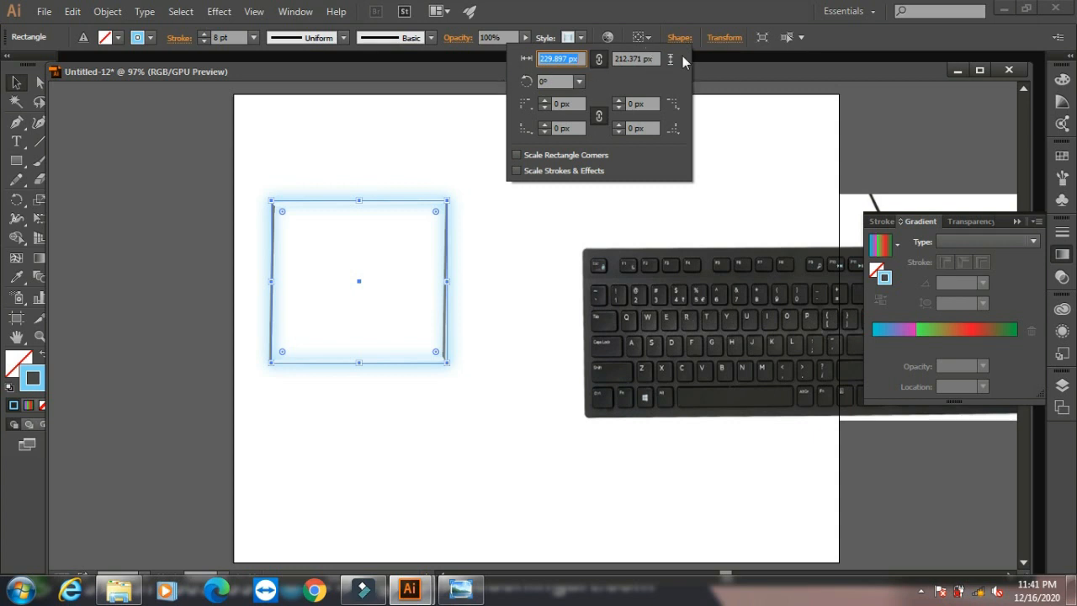
left_click(729, 40)
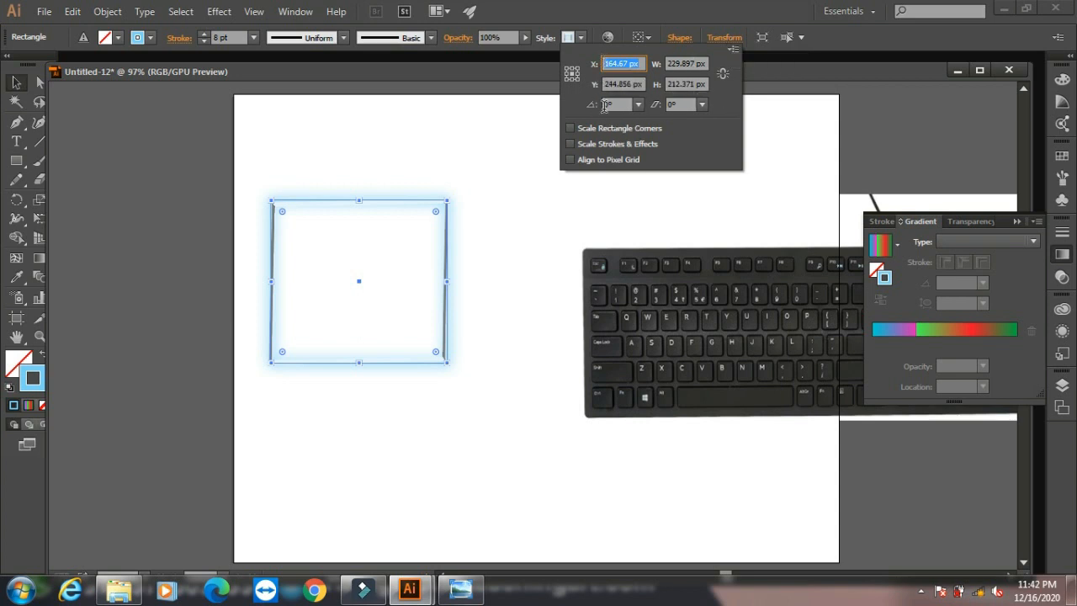
left_click(680, 39)
left_click(680, 38)
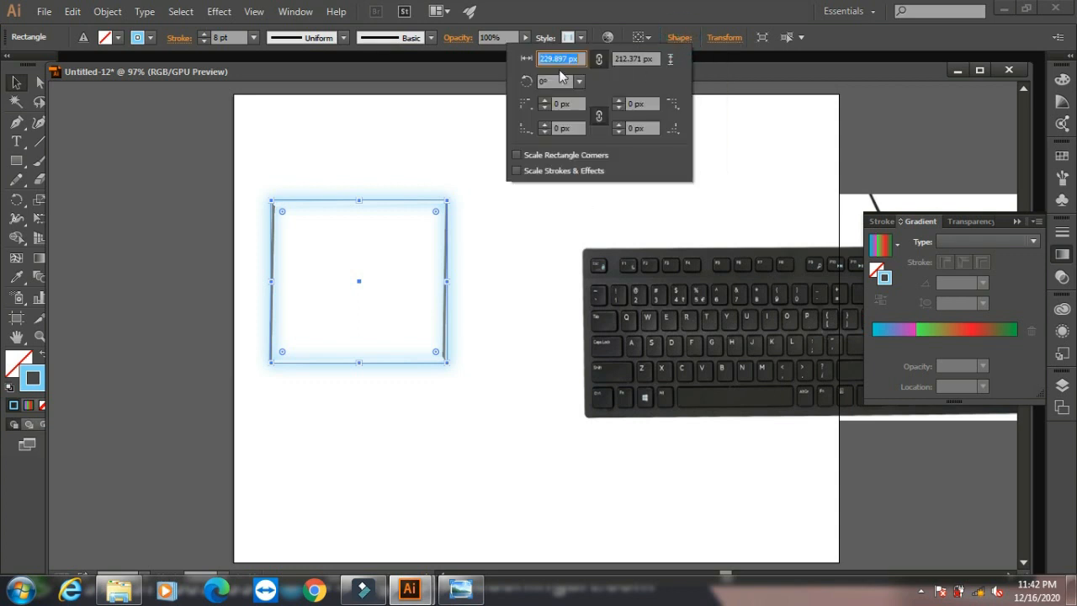
left_click(737, 38)
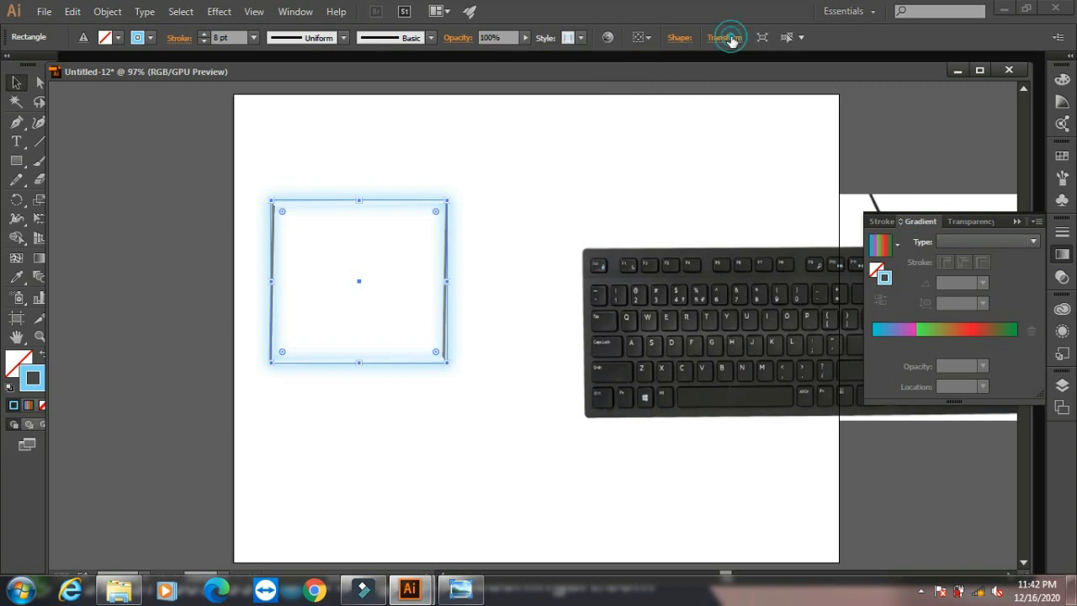
left_click(735, 40)
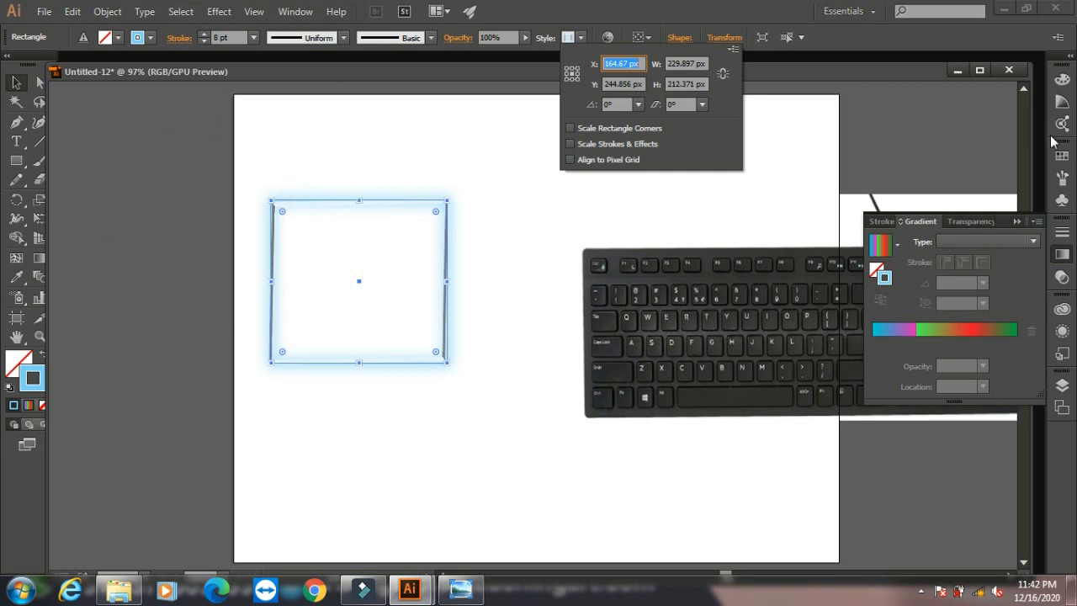
- Look through the list of available panels and view Color, Color Guide, Color Themes, Swatches and Brushes in turn
left_click(310, 13)
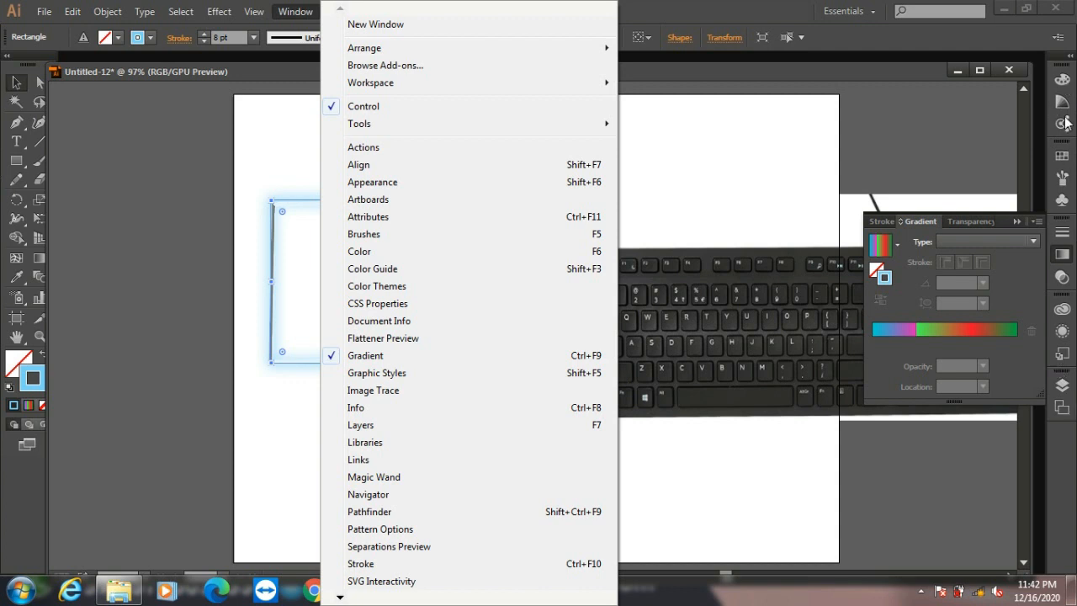
left_click(1060, 84)
left_click(1060, 83)
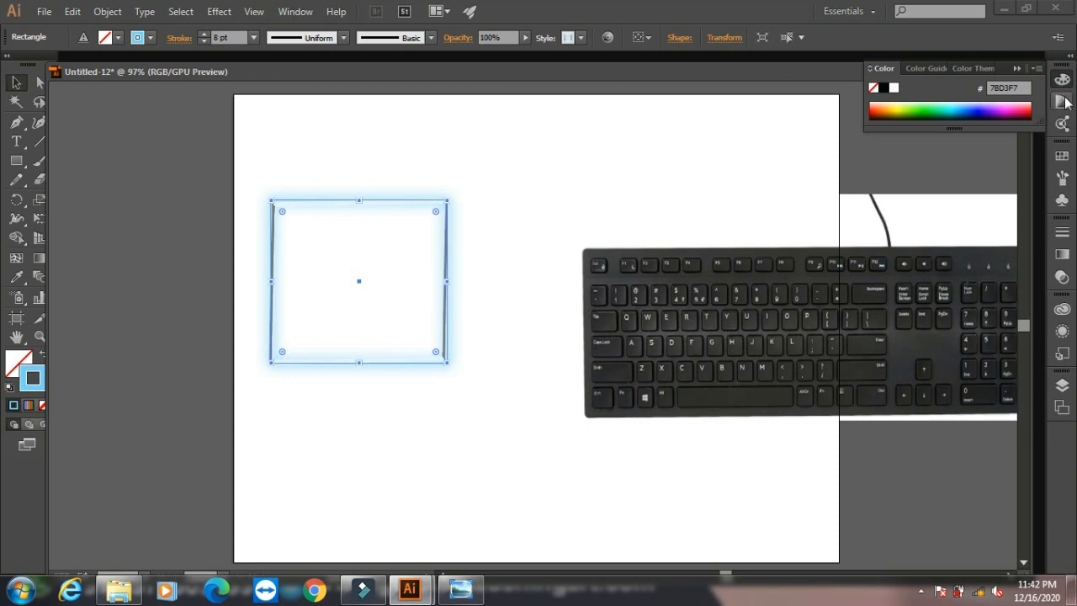
left_click(1061, 101)
left_click(1064, 124)
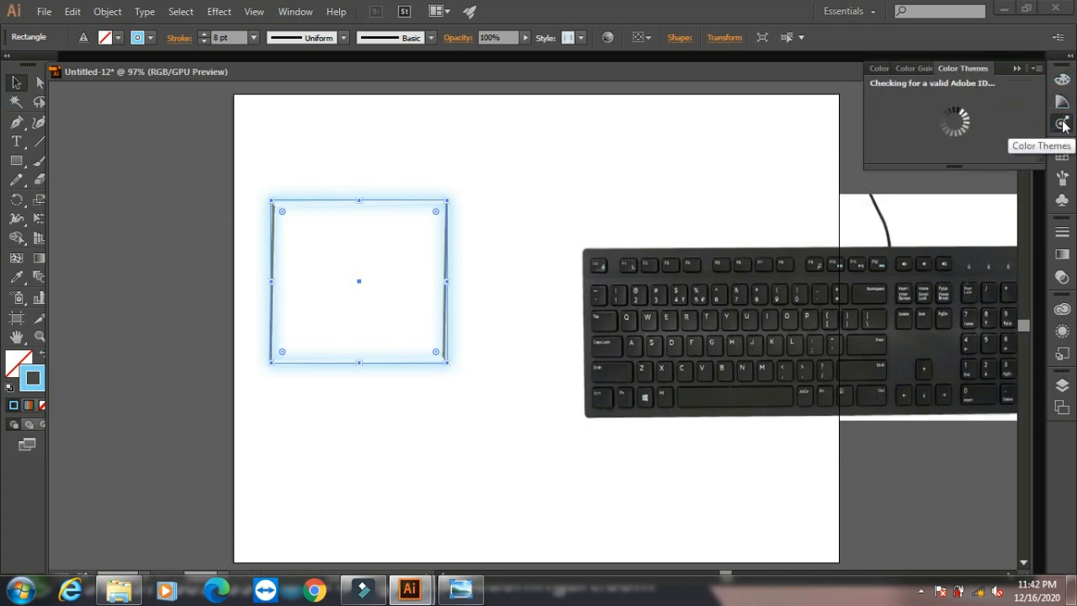
left_click(1061, 156)
left_click(1063, 183)
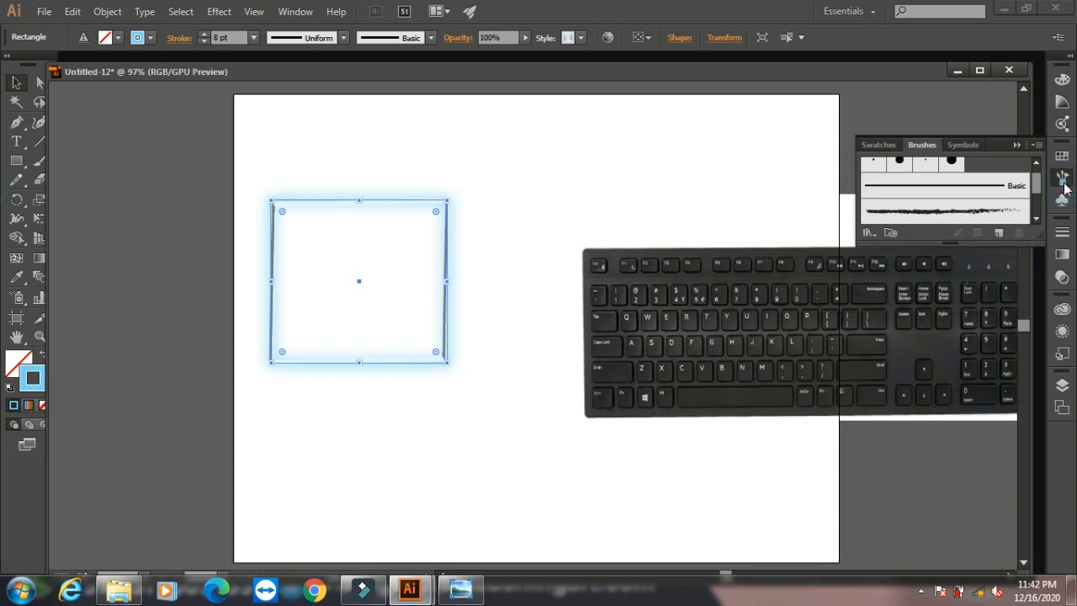
- Move the keyboard image down and to the left, and try to open the online help with the glowing rectangle selected
left_click(16, 82)
left_click_drag(729, 338, 643, 414)
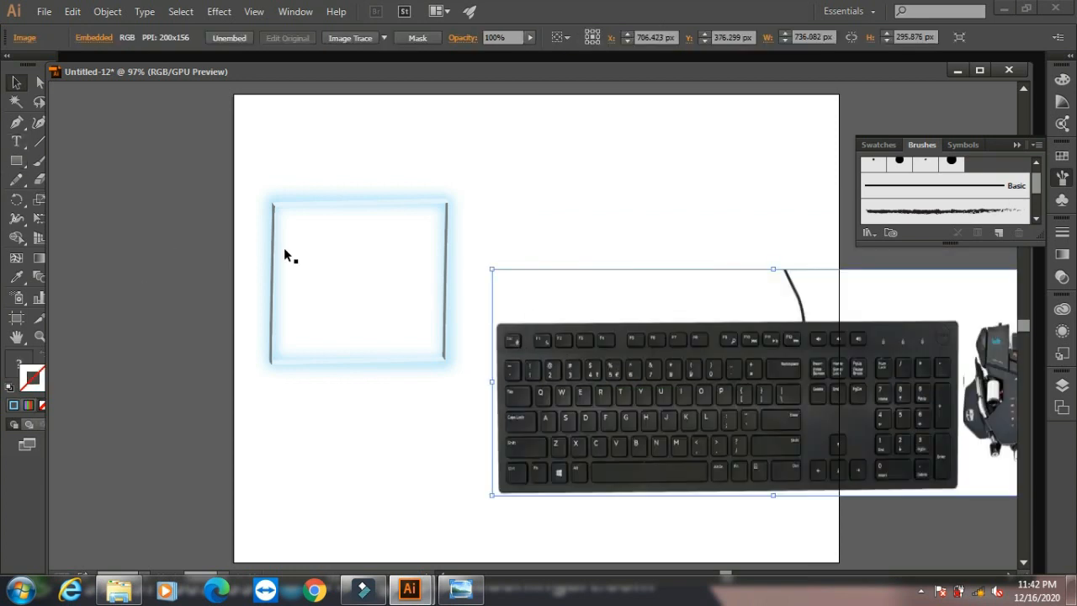
left_click(298, 200)
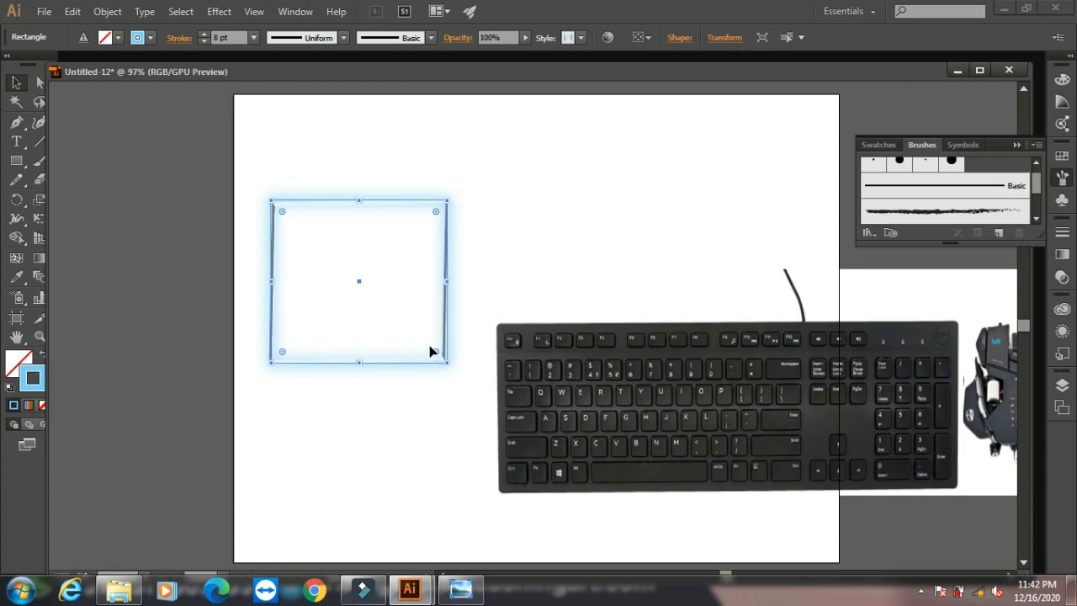
key("F1")
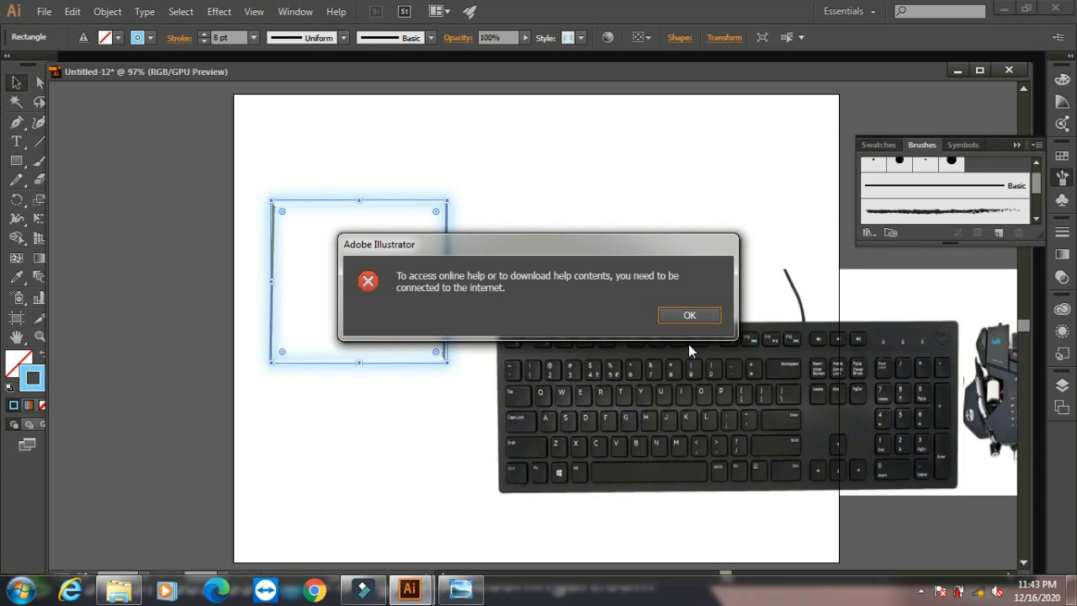
left_click(673, 317)
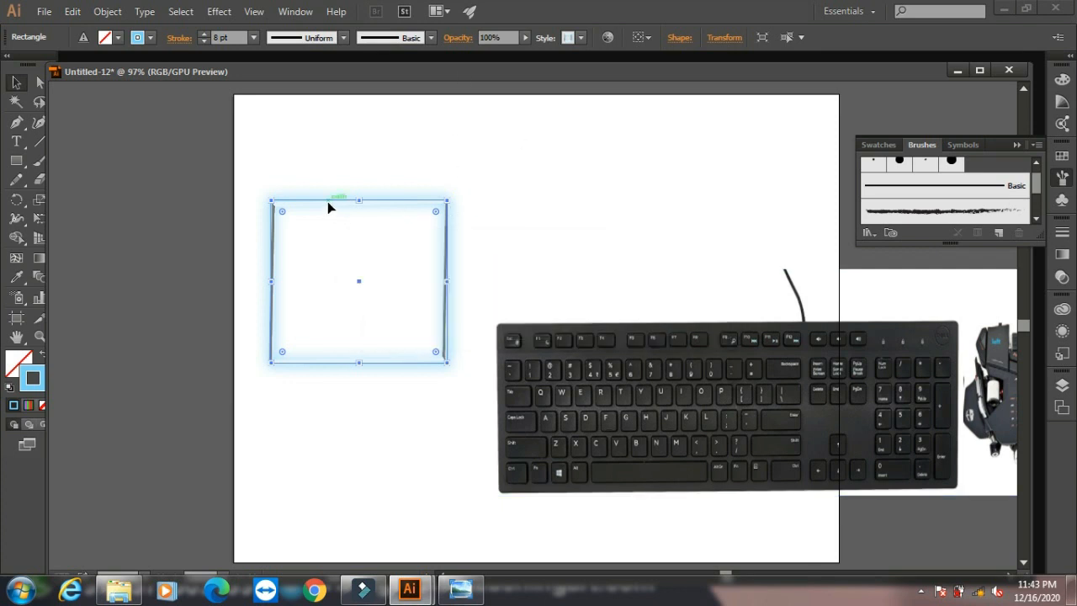
- Replace the glowing rectangle with a new rectangle of about 172 by 137 px and fill it with green (32FF15)
key("Delete")
left_click(15, 161)
left_click_drag(264, 169, 397, 275)
left_click(19, 363)
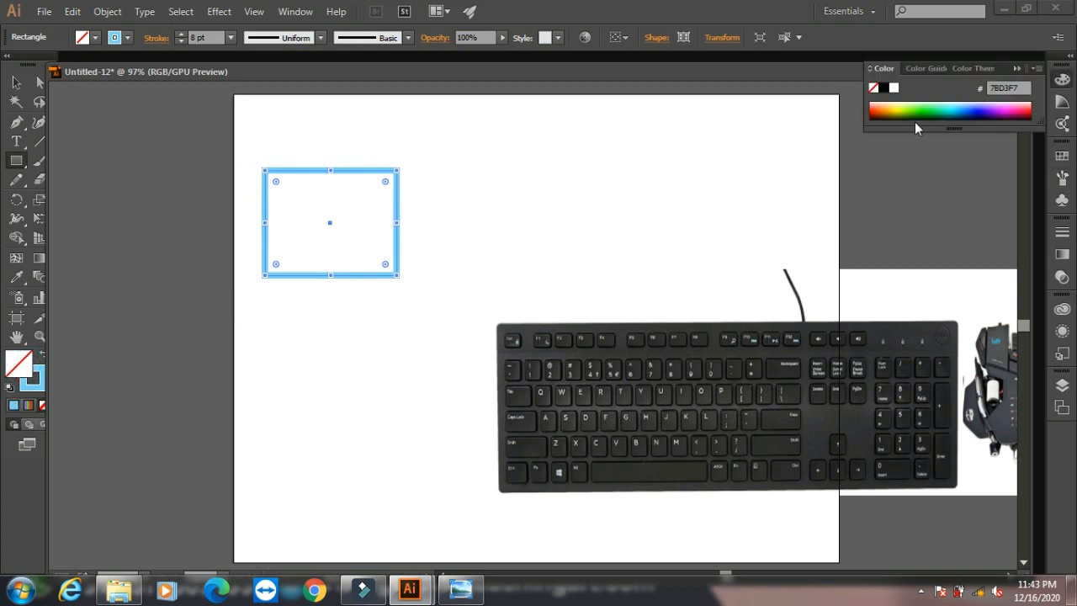
left_click(919, 106)
left_click(16, 82)
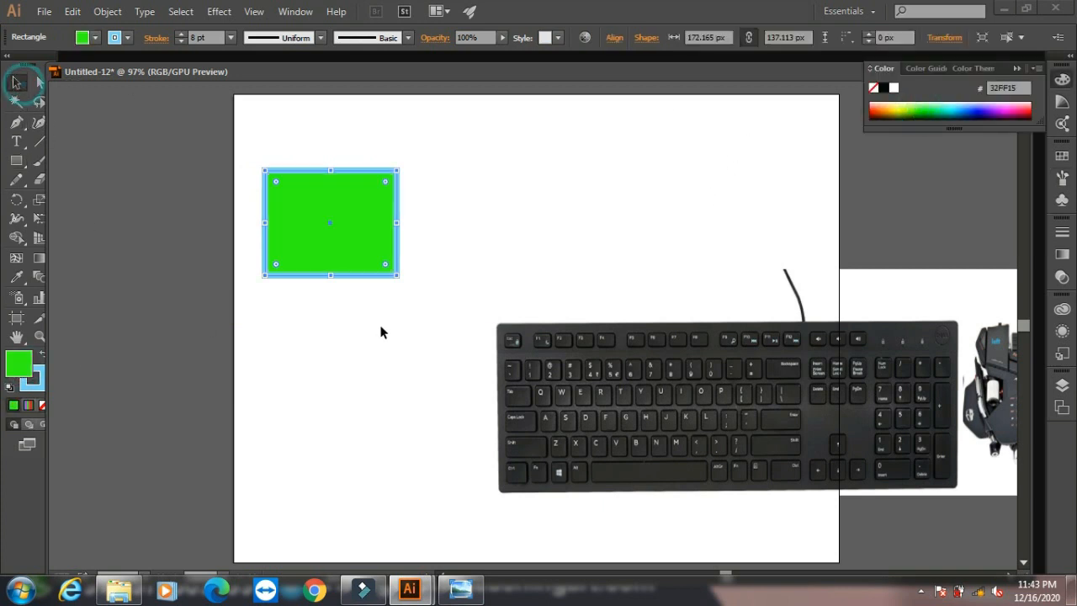
- Remove the green rectangle and undo the removal, doing this twice in a row
key("Delete")
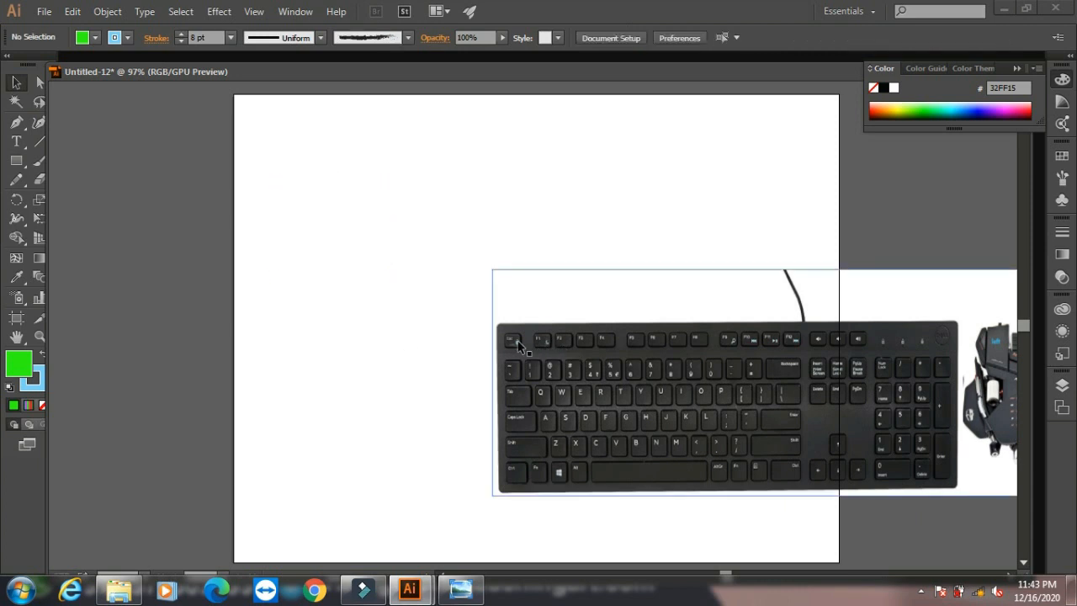
key("ctrl+z")
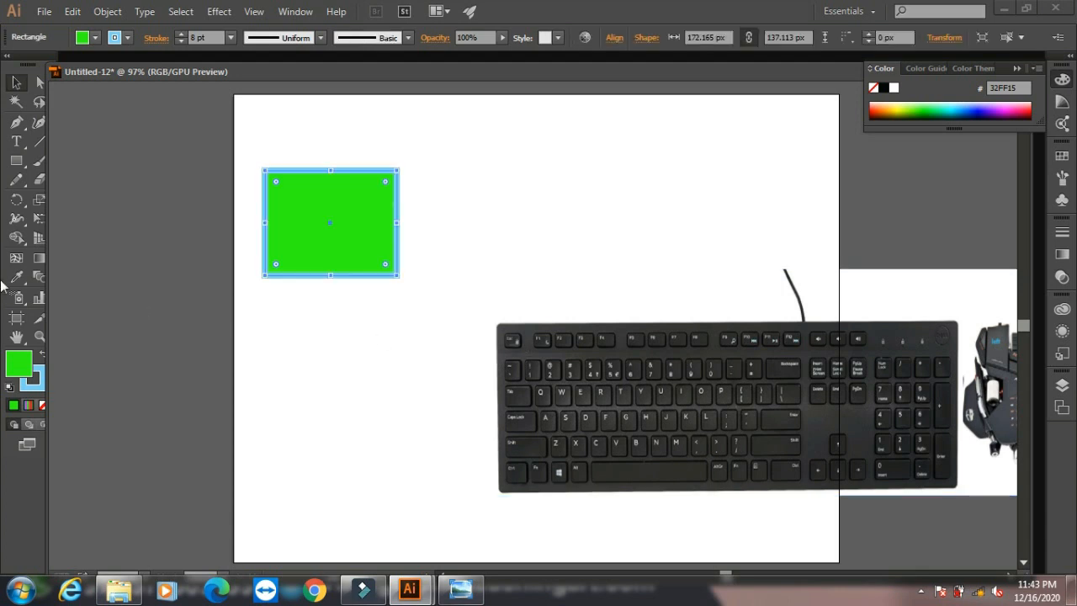
key("Delete")
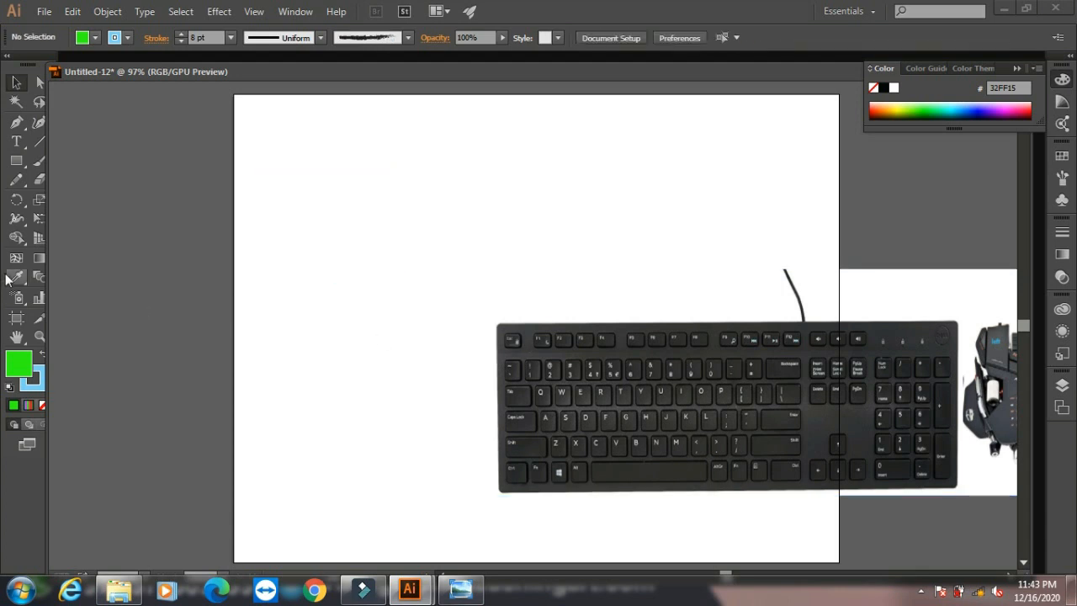
key("ctrl+z")
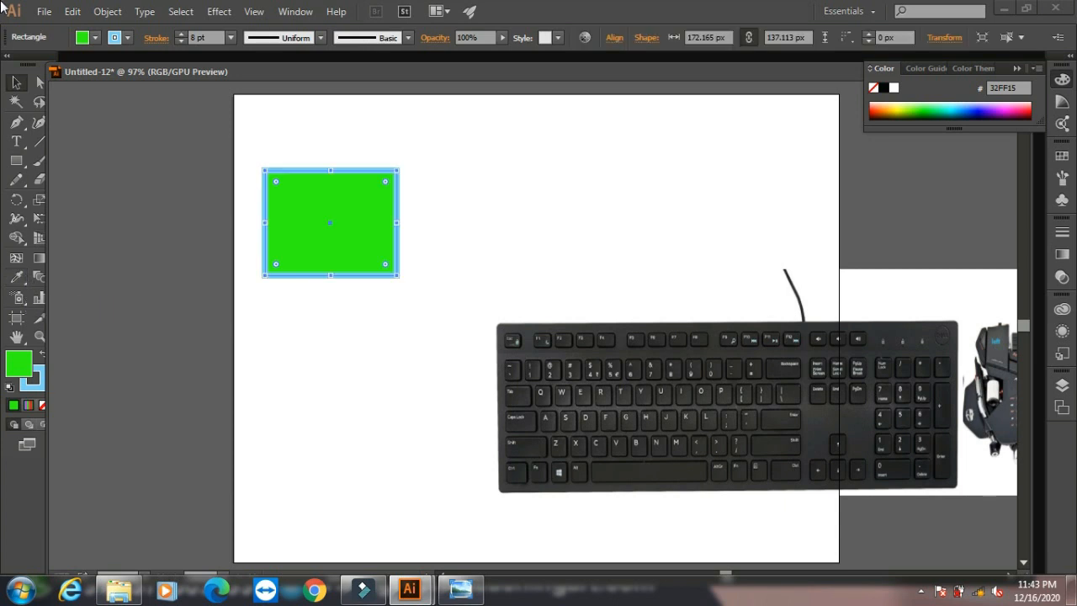
- Examine the undo, cut, copy and paste commands with their shortcuts, view the keyboard photo in Windows Photo Viewer, and return to Illustrator
left_click(73, 12)
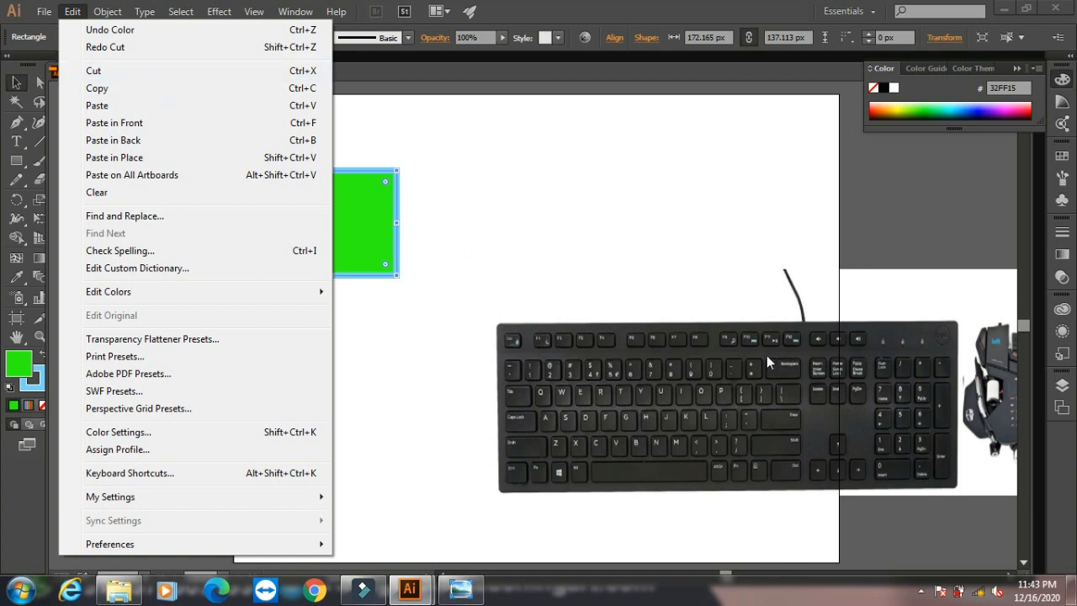
left_click(460, 588)
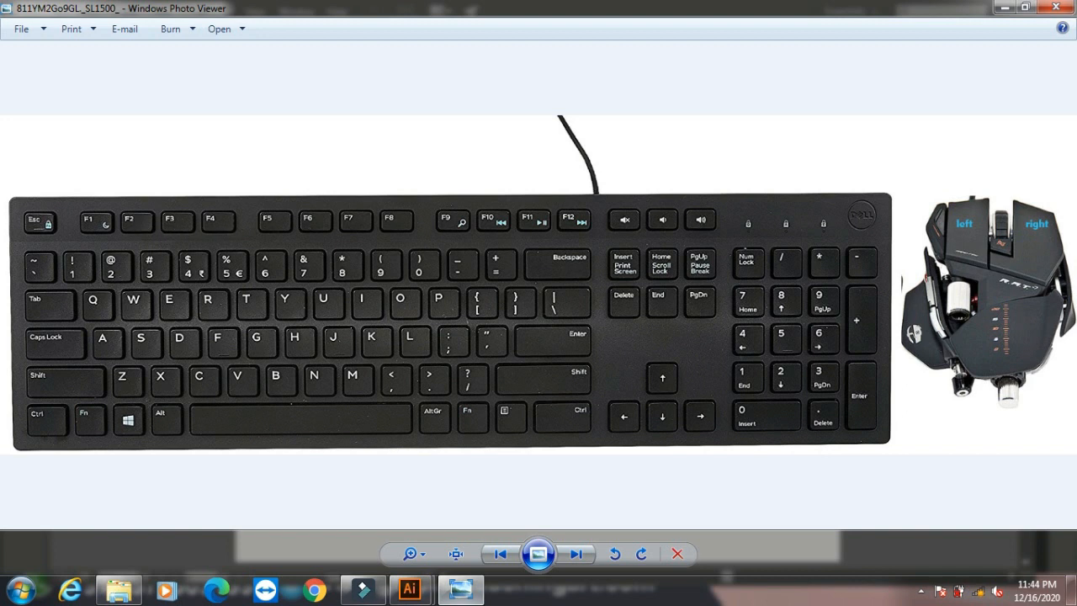
mouse_move(410, 589)
left_click(465, 479)
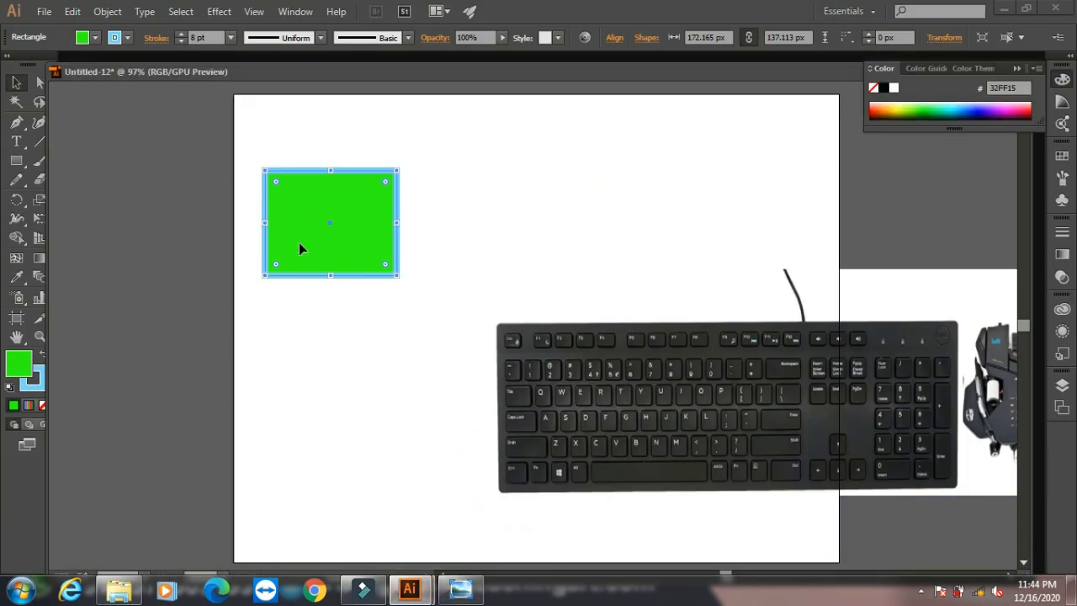
- Copy and paste the green rectangle and position the copy below the original
key("ctrl+c")
key("ctrl+v")
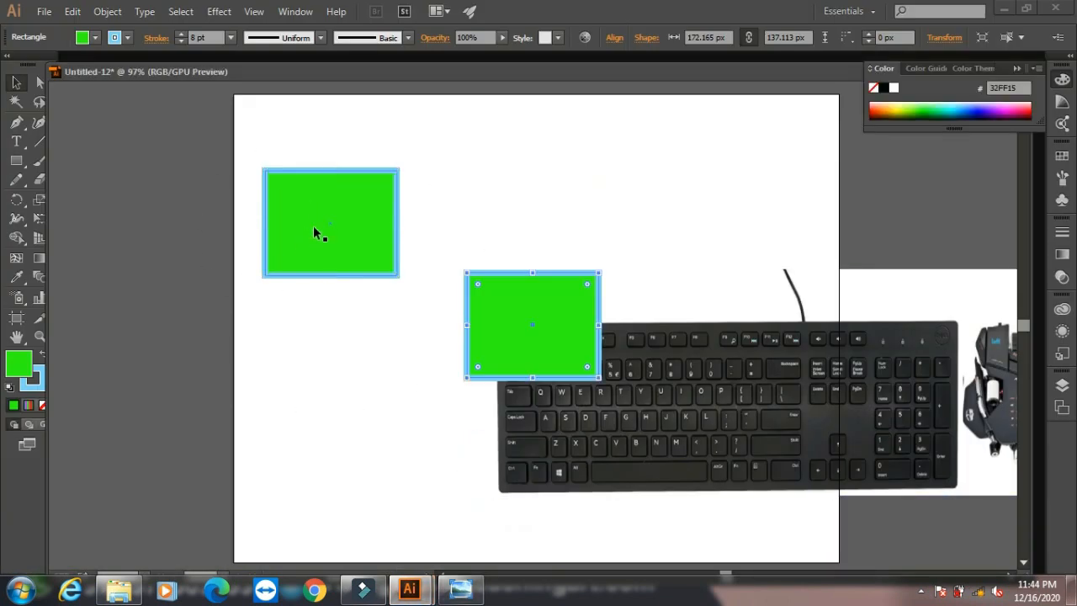
left_click_drag(488, 286, 281, 324)
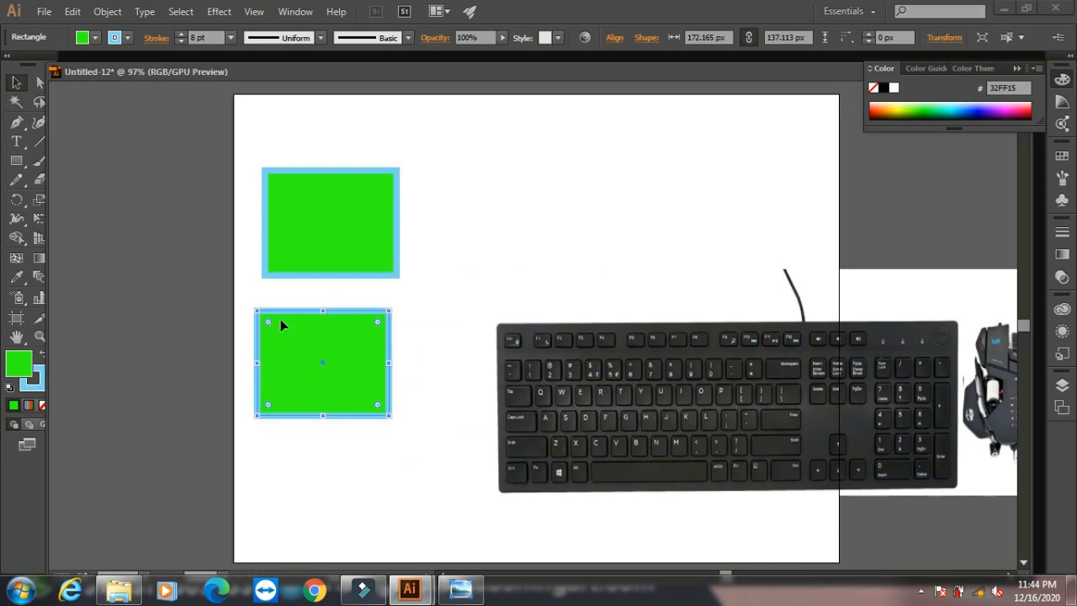
- Duplicate the lower rectangle to its right, and shrink the keyboard image to about 480 by 204 px at the artboard's upper right
left_click_drag(589, 343, 667, 125)
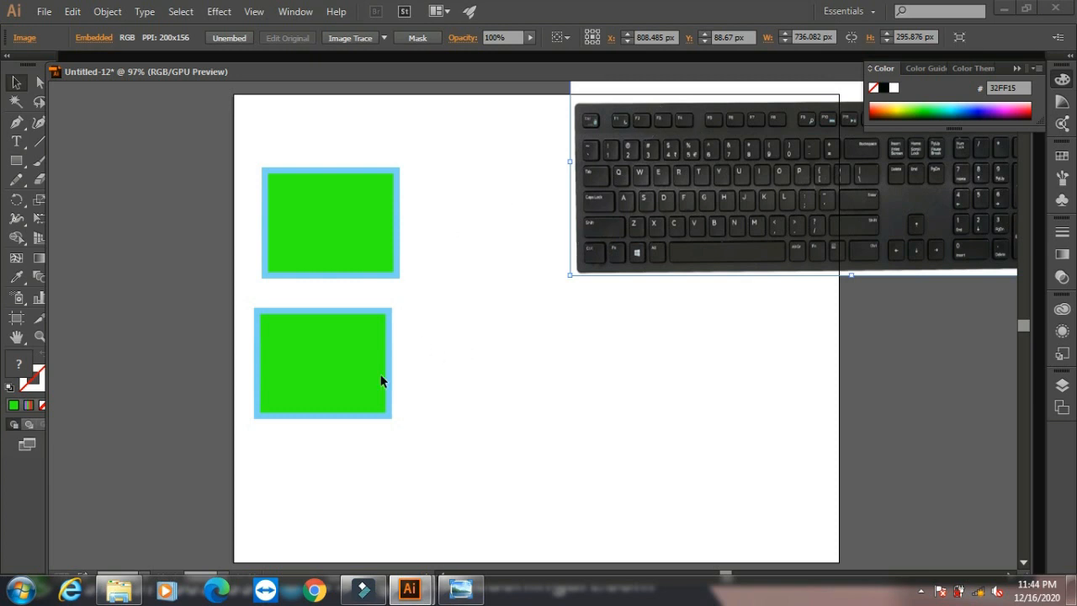
left_click_drag(337, 360, 480, 358)
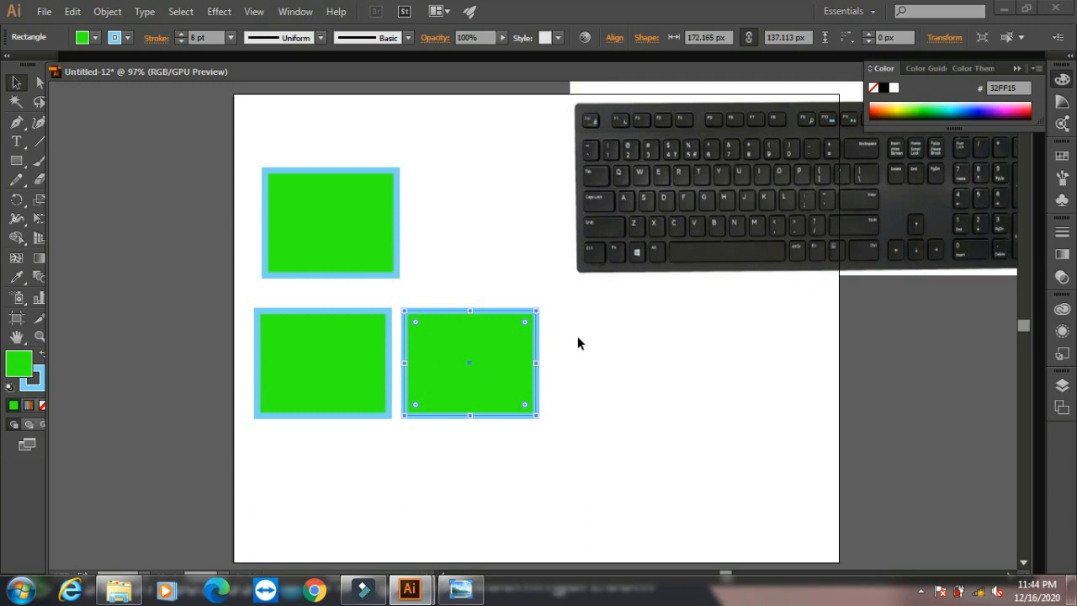
left_click_drag(941, 213, 643, 252)
left_click_drag(903, 312, 714, 244)
left_click_drag(582, 206, 703, 202)
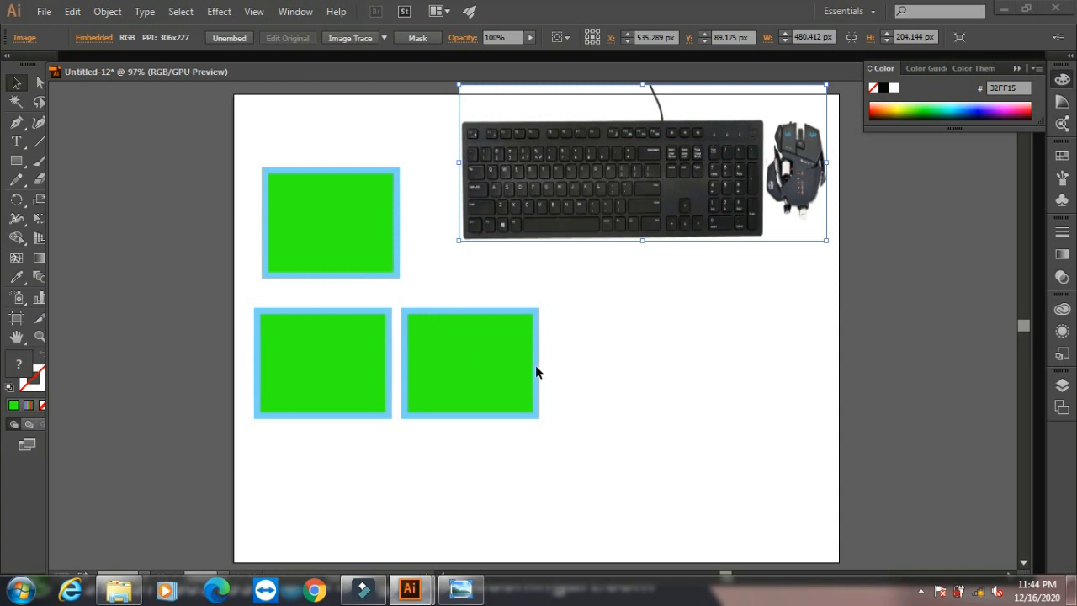
- Place another copy of the rectangle to the right in the lower row and repeat the transformation for a fourth one
left_click_drag(452, 340, 604, 347)
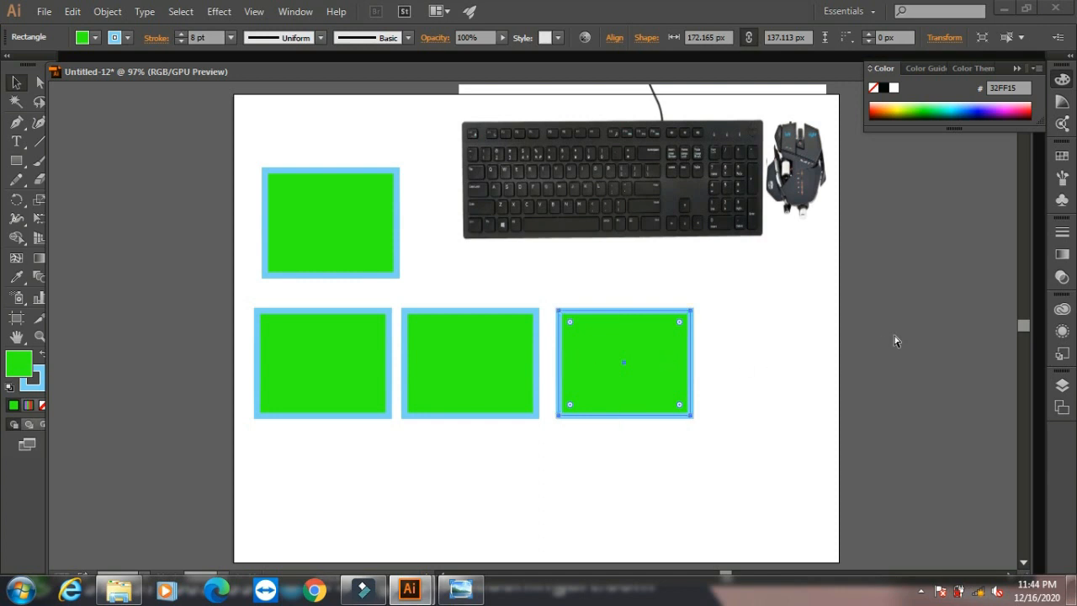
key("ctrl+d")
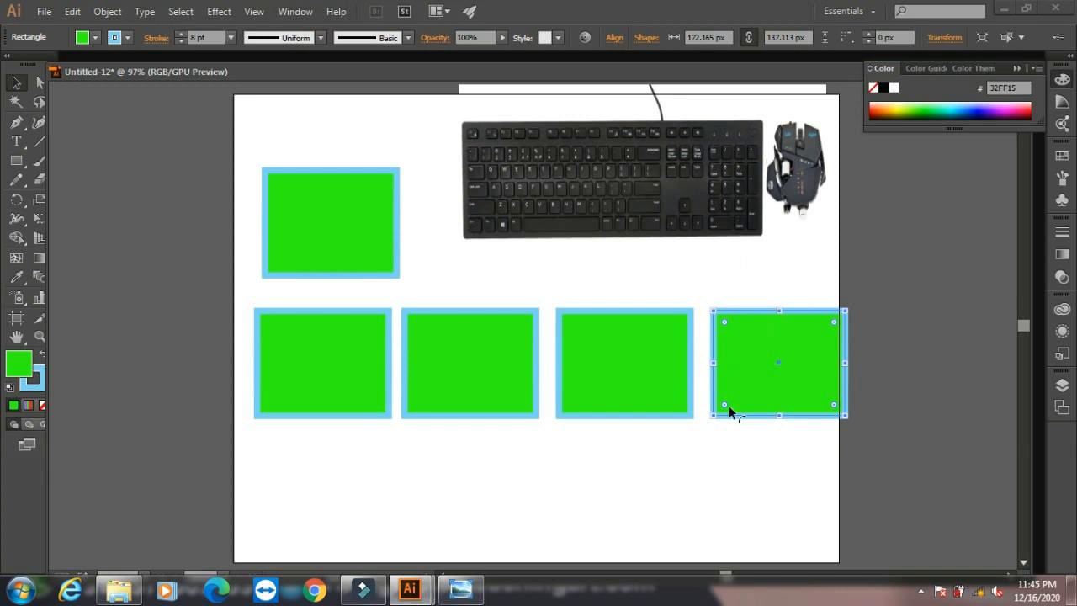
- Check the arrow keys on the keyboard photo in Windows Photo Viewer, and place a copy of the rightmost rectangle straight below it by nudging
left_click(460, 589)
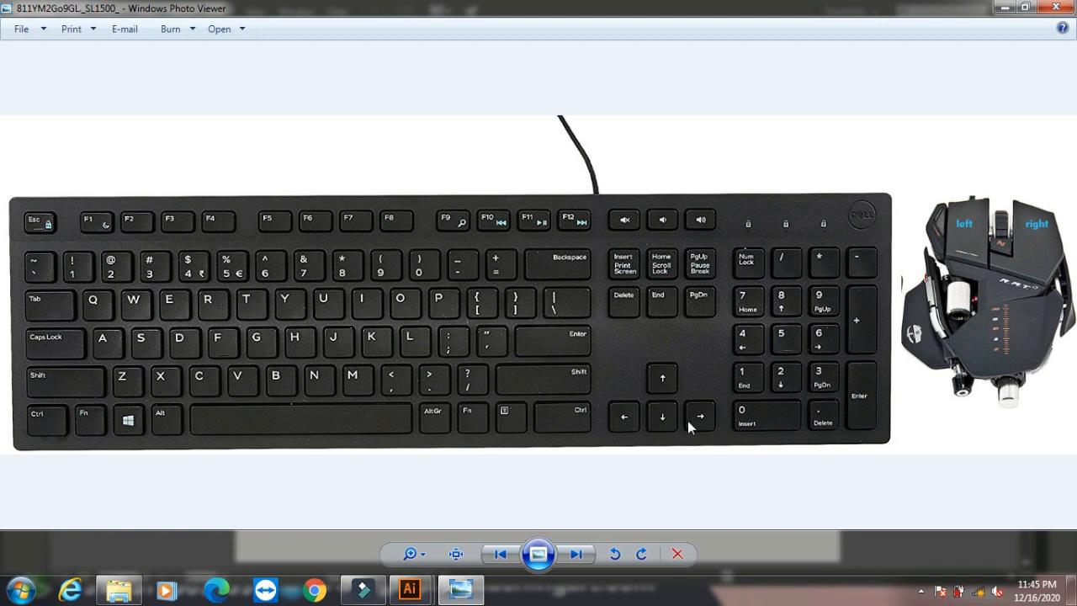
left_click(1003, 8)
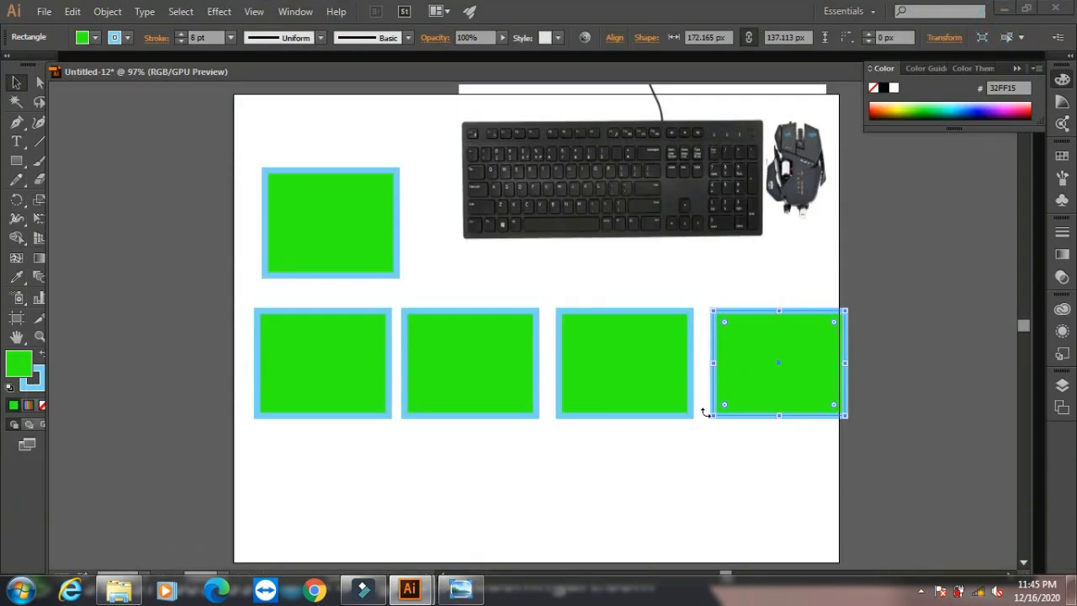
key("Down")
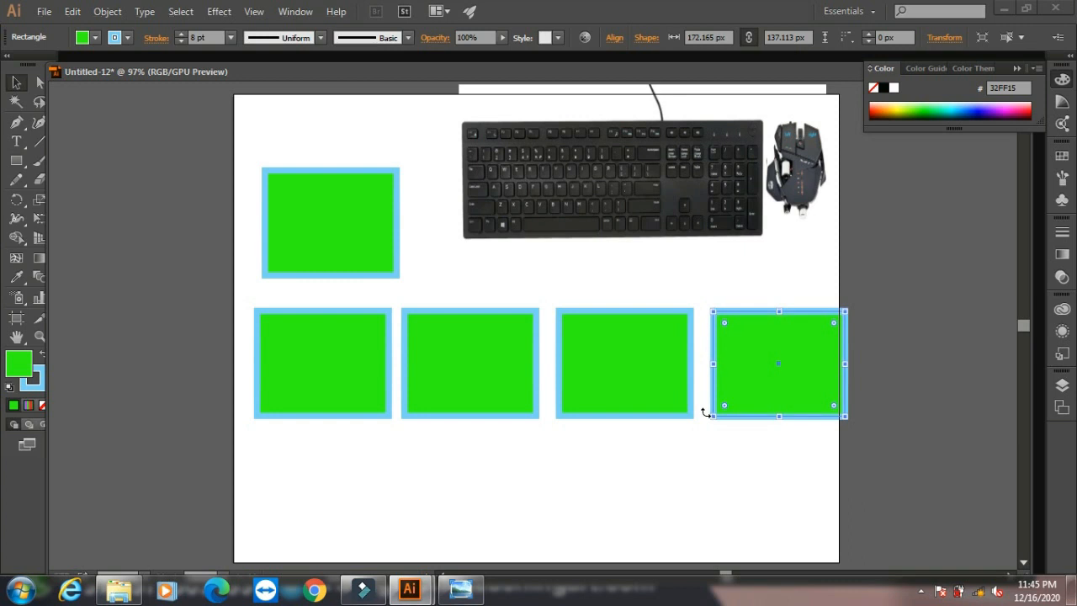
key("shift+Down")
key("shift+Down")
key("shift+Down")
key("shift+Down")
key("shift+Down")
key("shift+Down")
key("shift+Down")
key("shift+Down")
key("shift+Down")
key("shift+Down")
key("shift+Down")
key("shift+Down")
key("shift+Down")
key("shift+Down")
key("shift+Down")
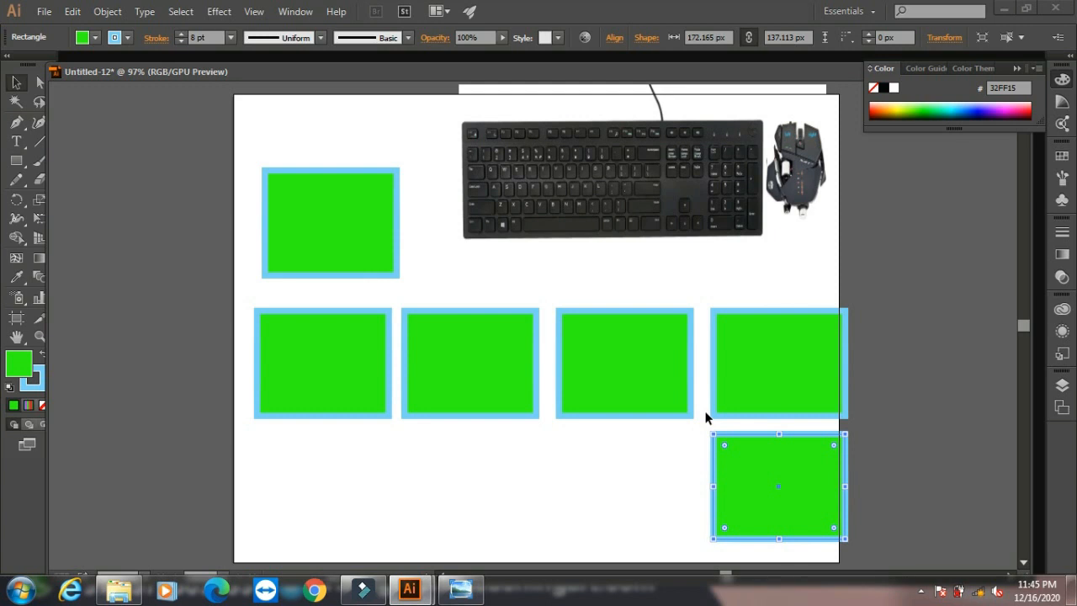
- Check the keyboard photo in Windows Photo Viewer, and delete the keyboard image from the Illustrator artboard
left_click(460, 589)
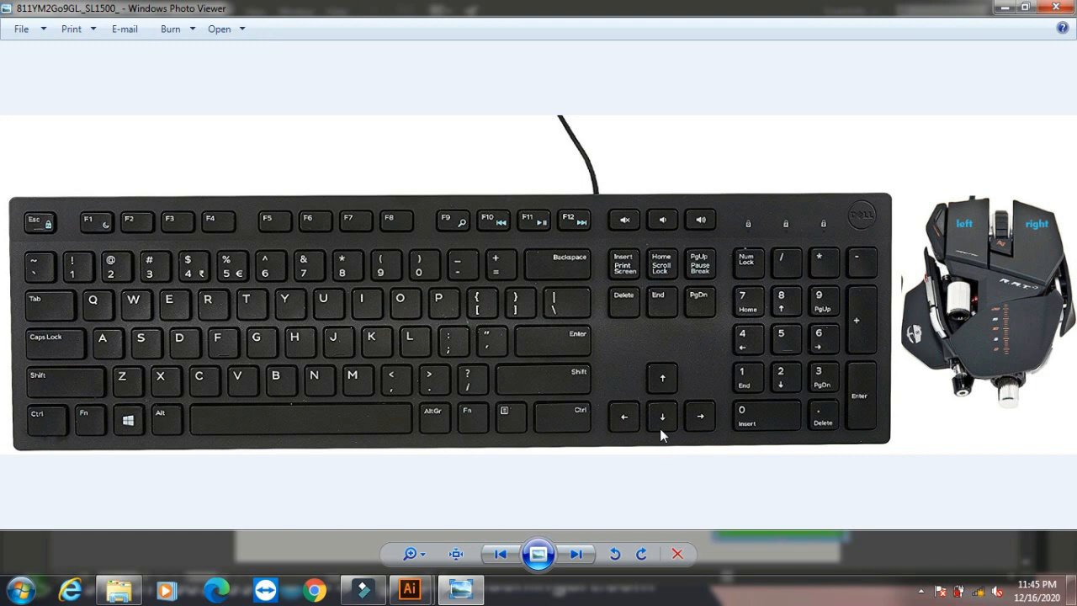
left_click(1004, 8)
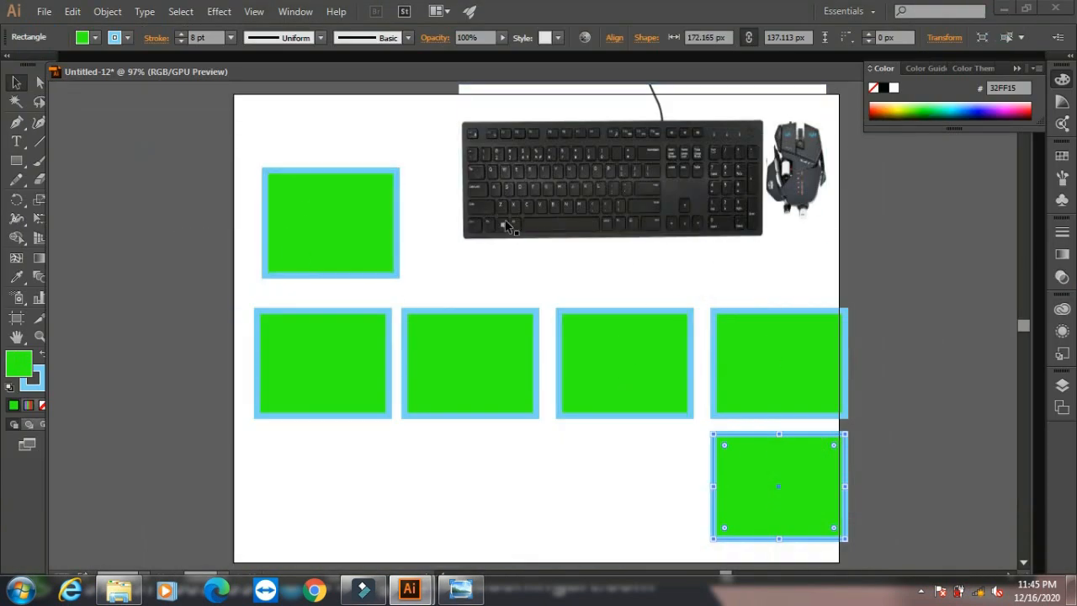
left_click(524, 185)
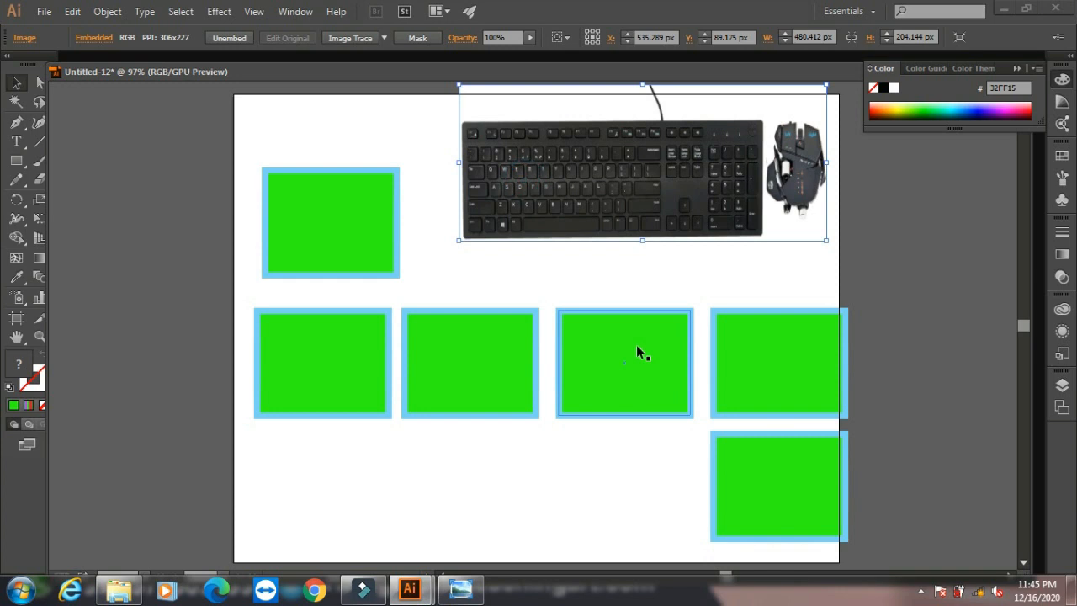
key("Delete")
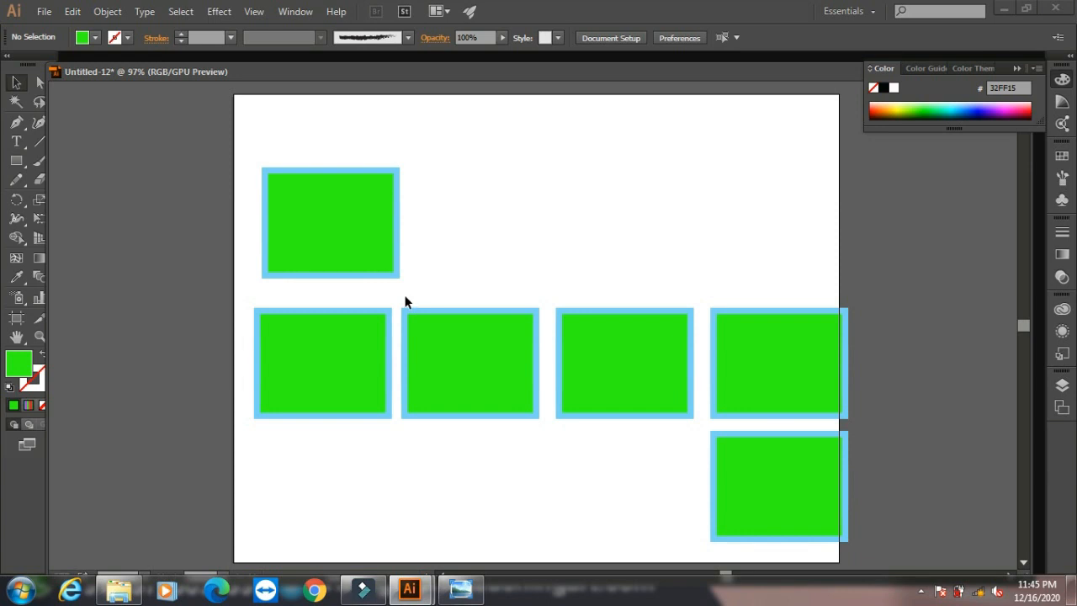
- Show the brushes in an enlarged list and apply the blue-gray pattern brush to the upper green rectangle's stroke
key("F5")
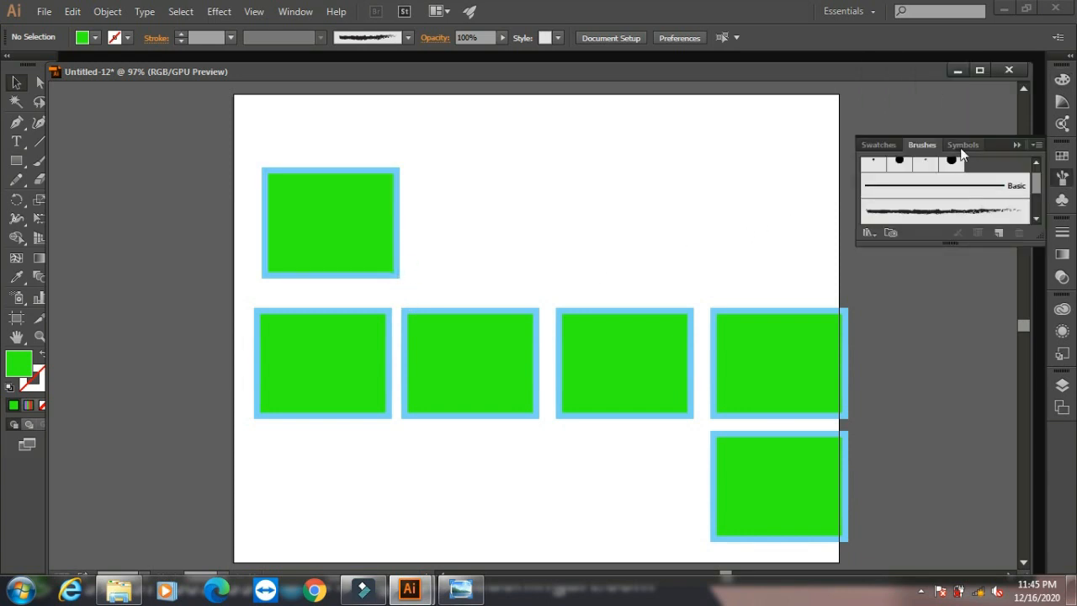
left_click_drag(951, 244, 953, 431)
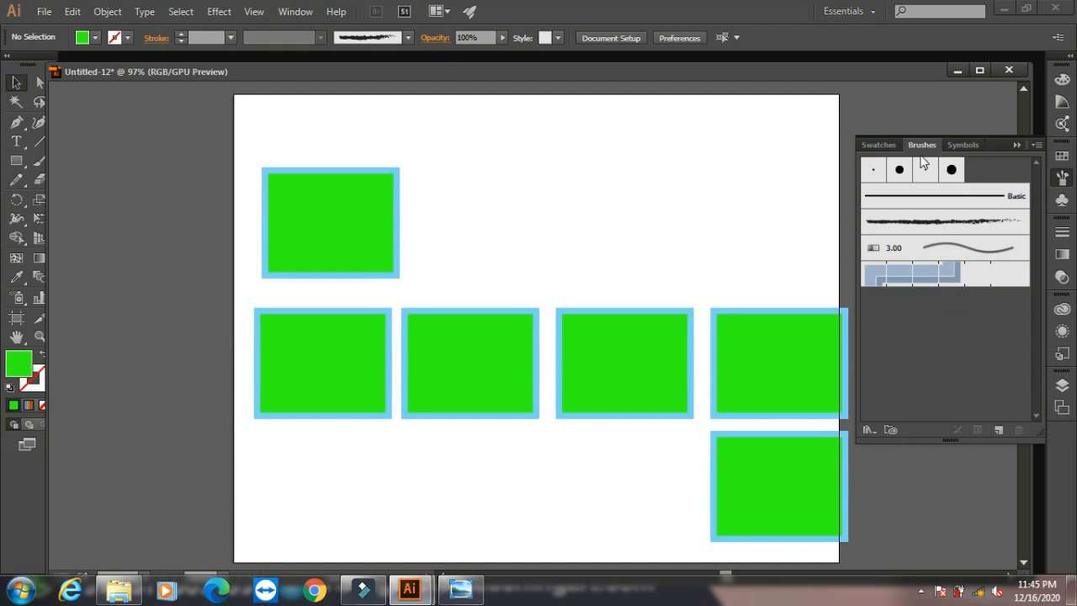
left_click(345, 210)
left_click(951, 276)
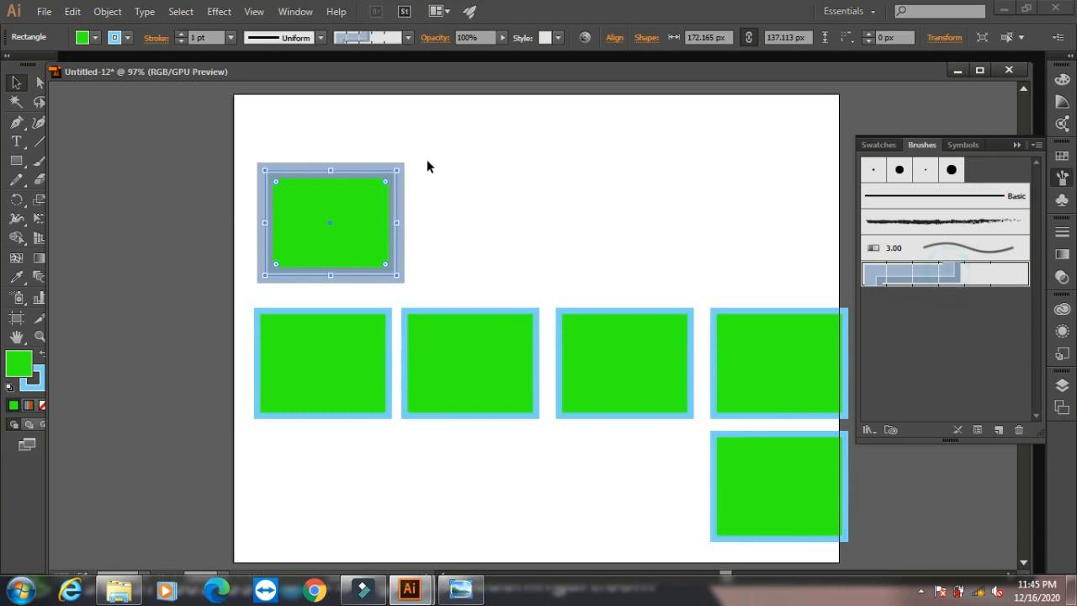
- Look through the brush commands and the available Artistic and Borders brush libraries without loading any
left_click(1037, 146)
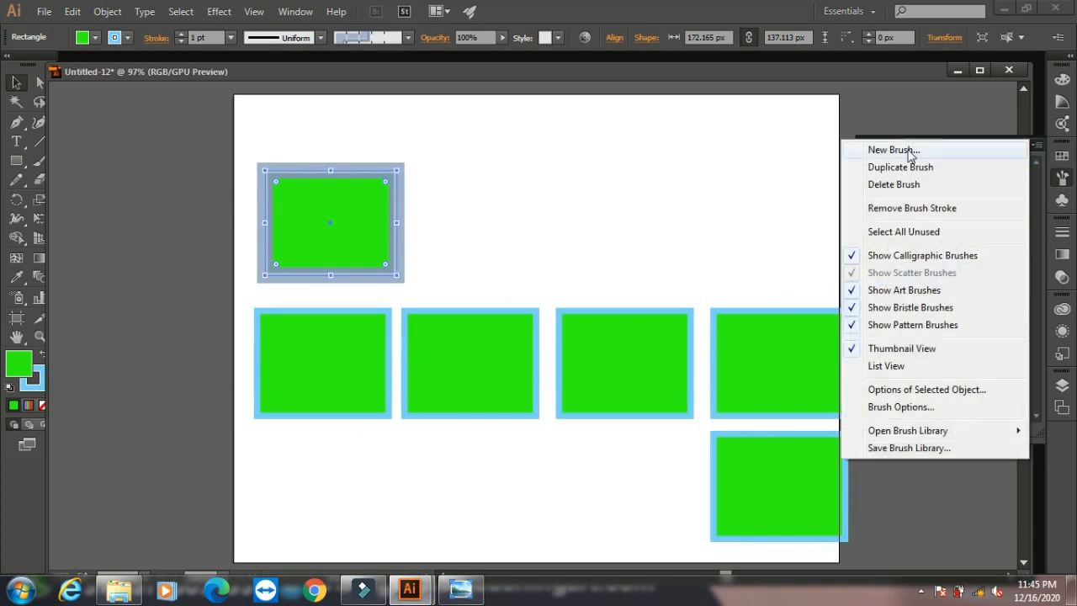
left_click(990, 100)
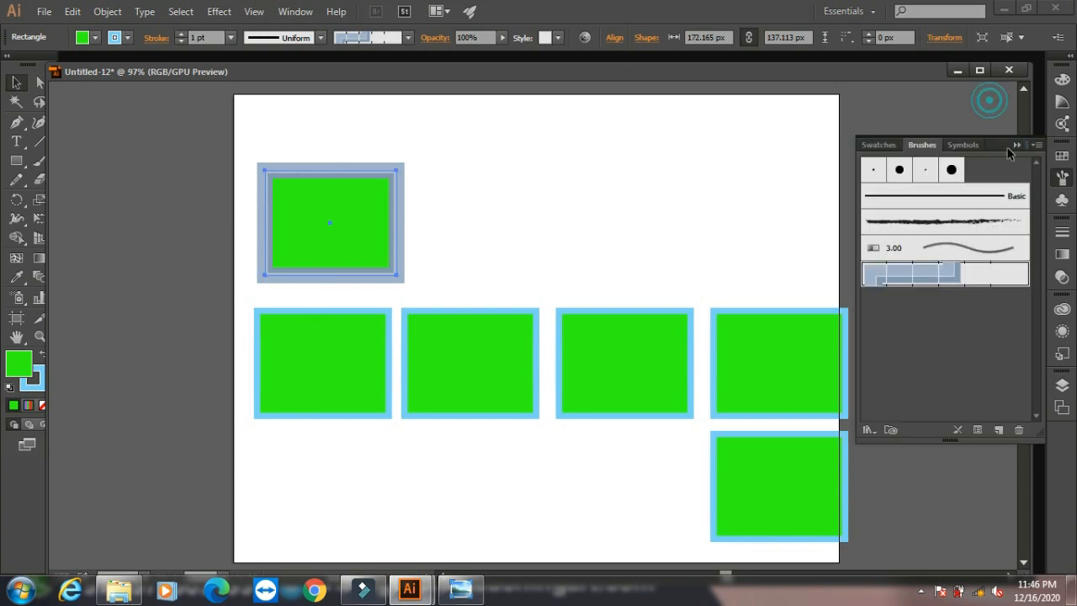
left_click(1037, 146)
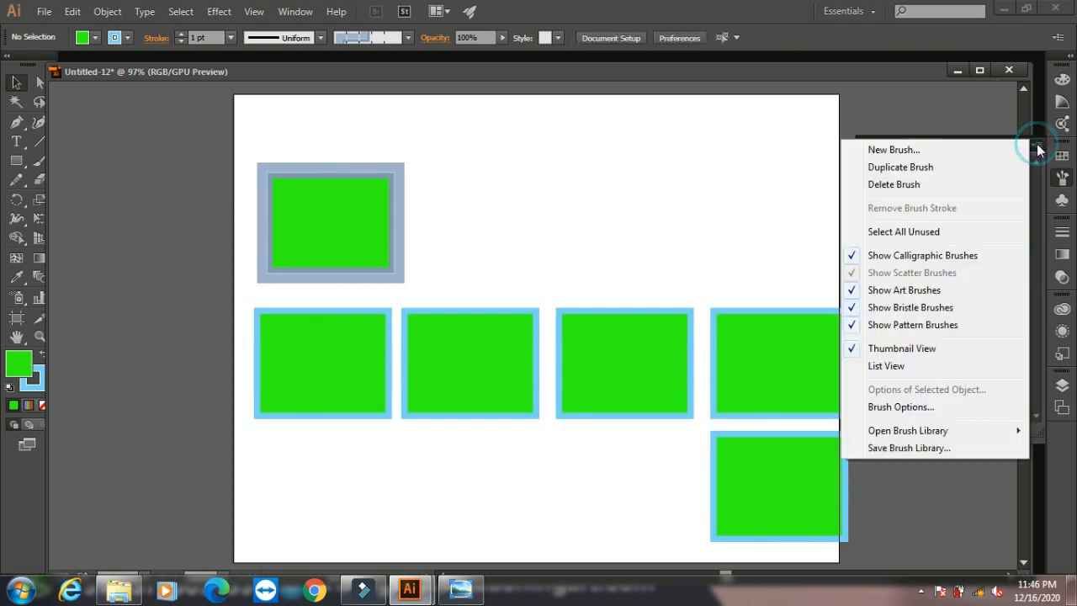
left_click(925, 431)
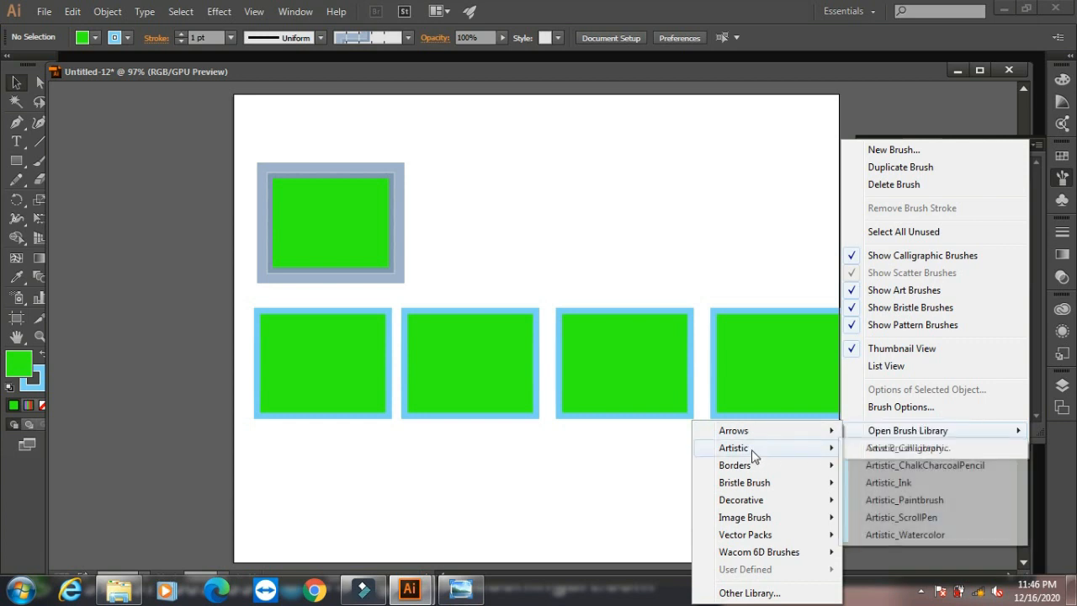
mouse_move(754, 470)
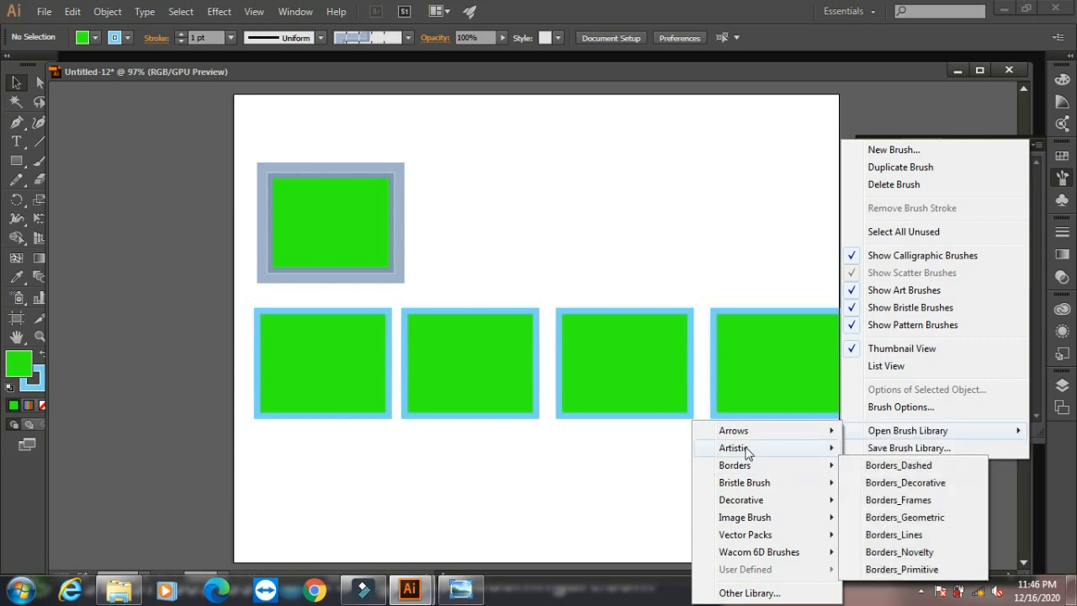
left_click(871, 116)
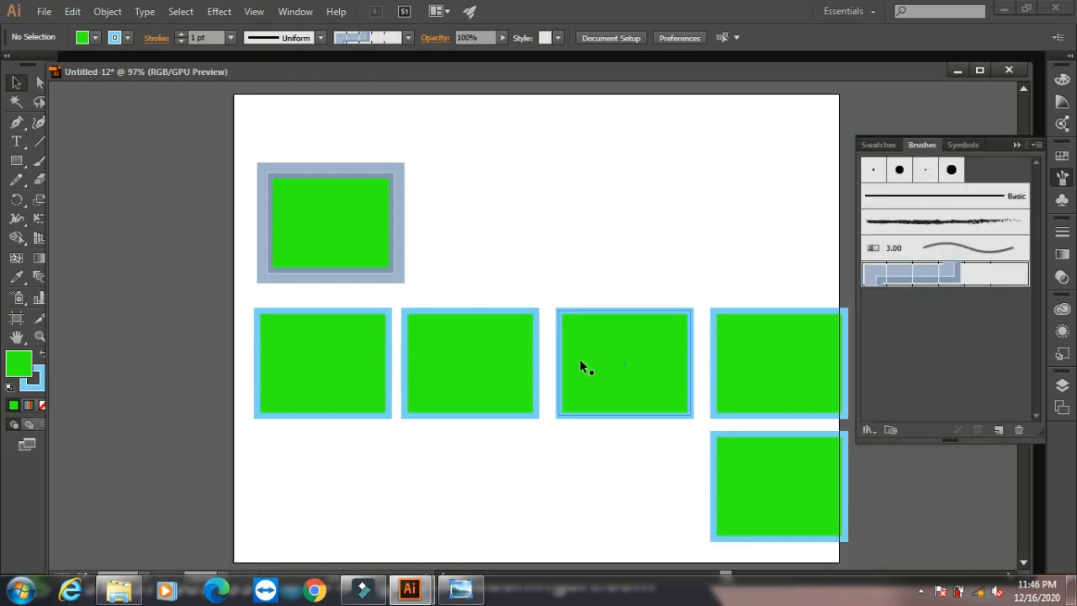
- Display the color spectrum and fill the upper rectangle with yellow-orange FFCD15
key("F6")
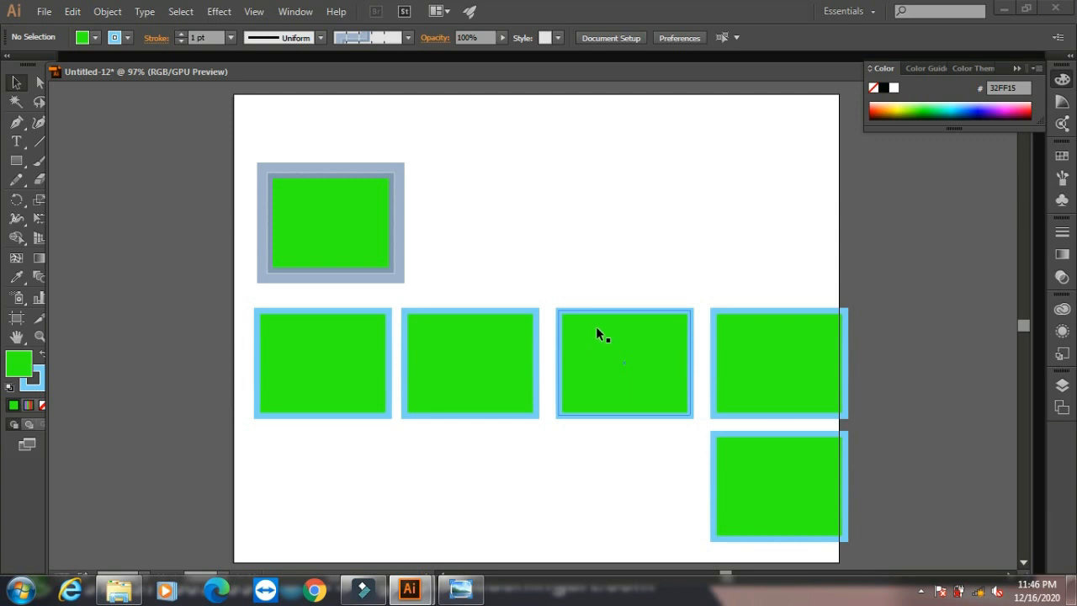
left_click(943, 105)
left_click(340, 213)
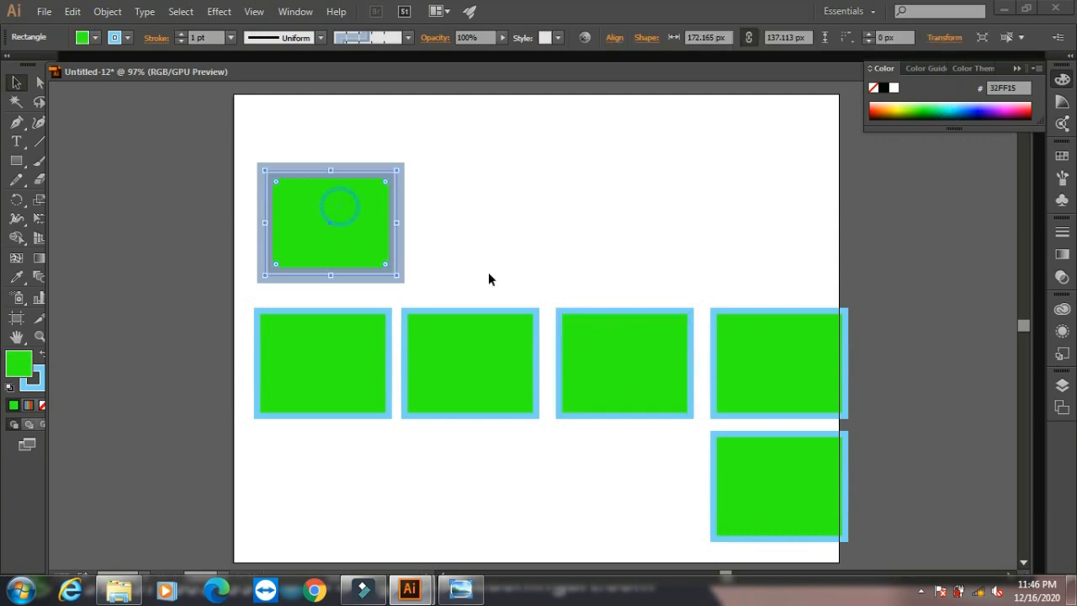
left_click(928, 102)
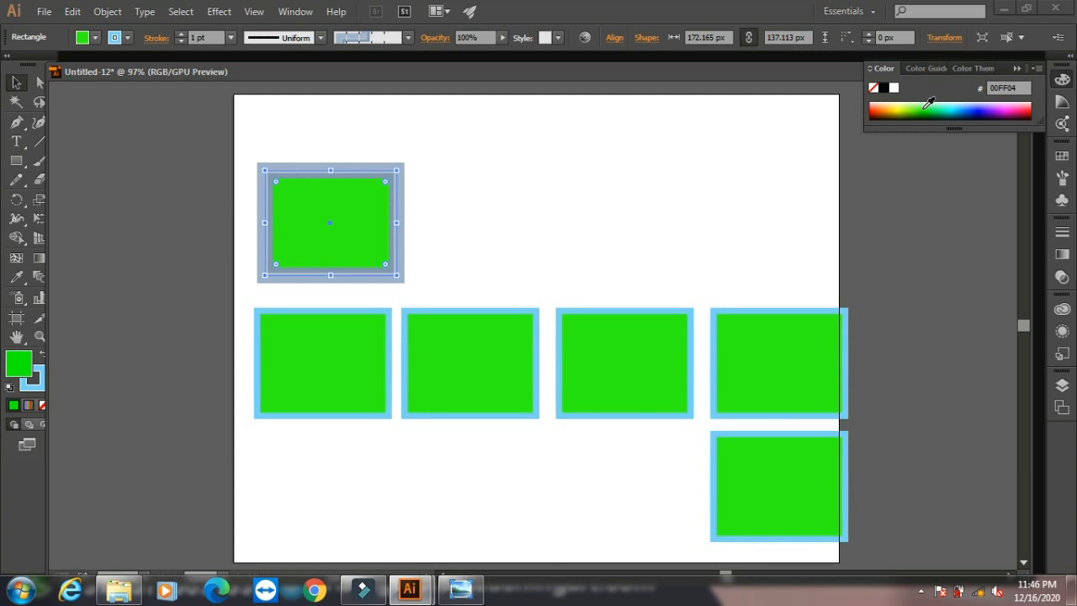
left_click(985, 106)
left_click(894, 105)
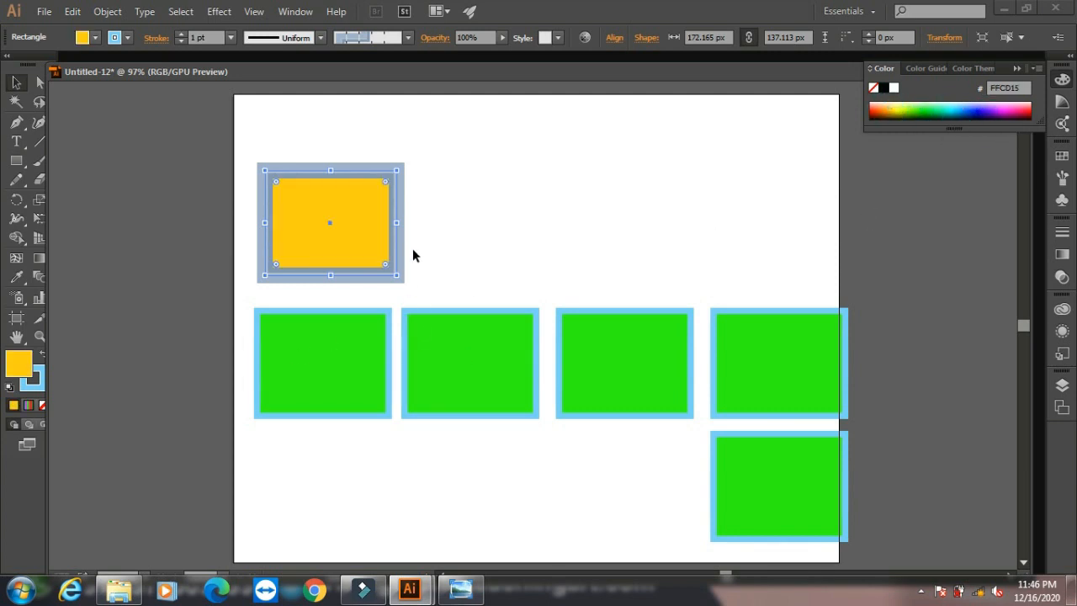
- List the objects in Layer 1 and move the yellow rectangle down so it overlaps the leftmost green rectangle
key("F7")
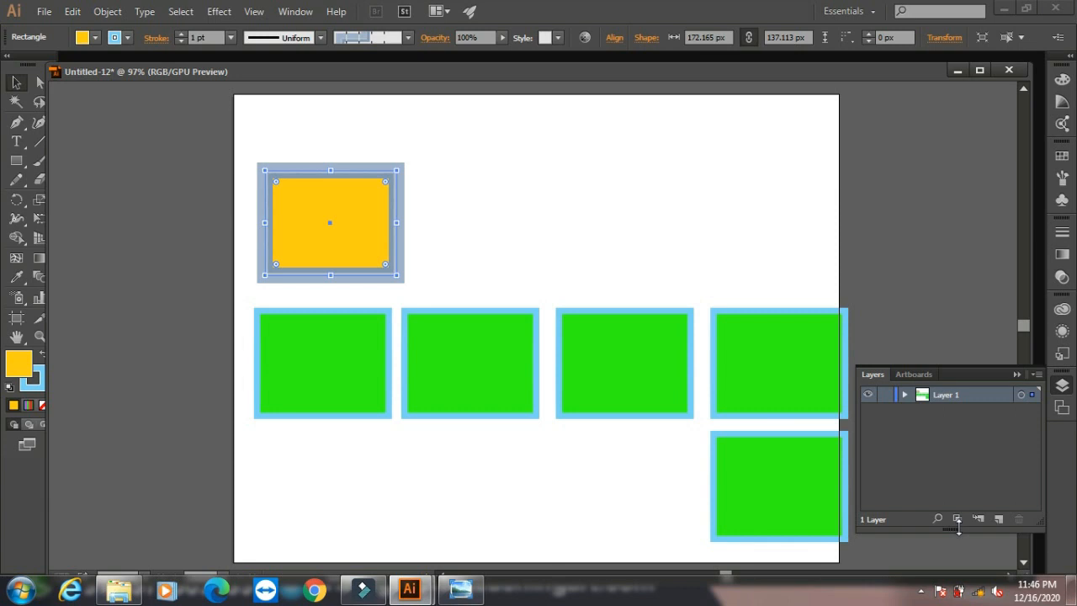
left_click(903, 395)
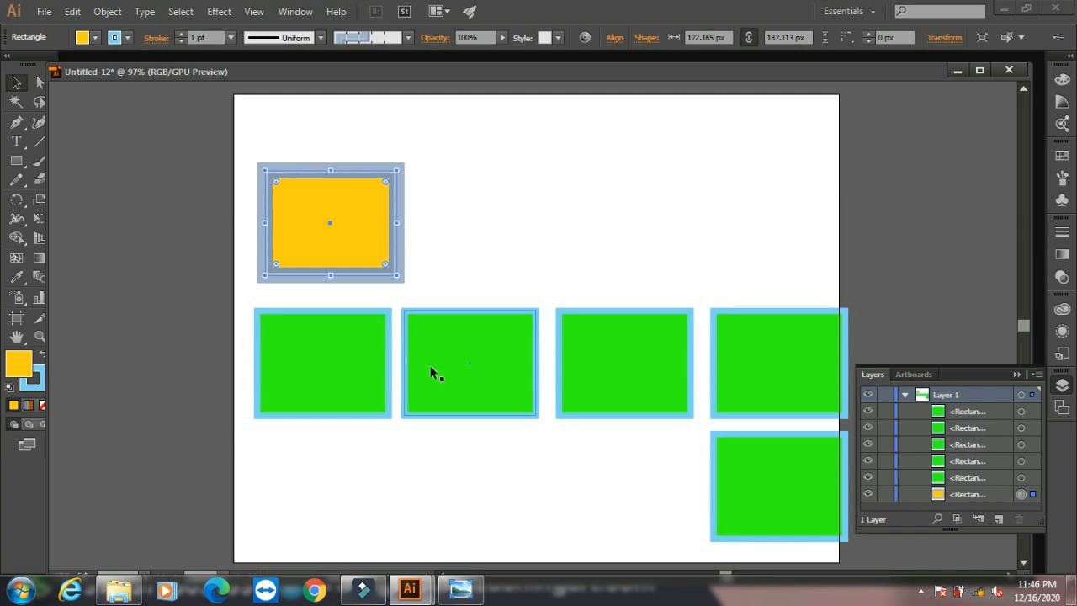
left_click_drag(376, 209, 295, 301)
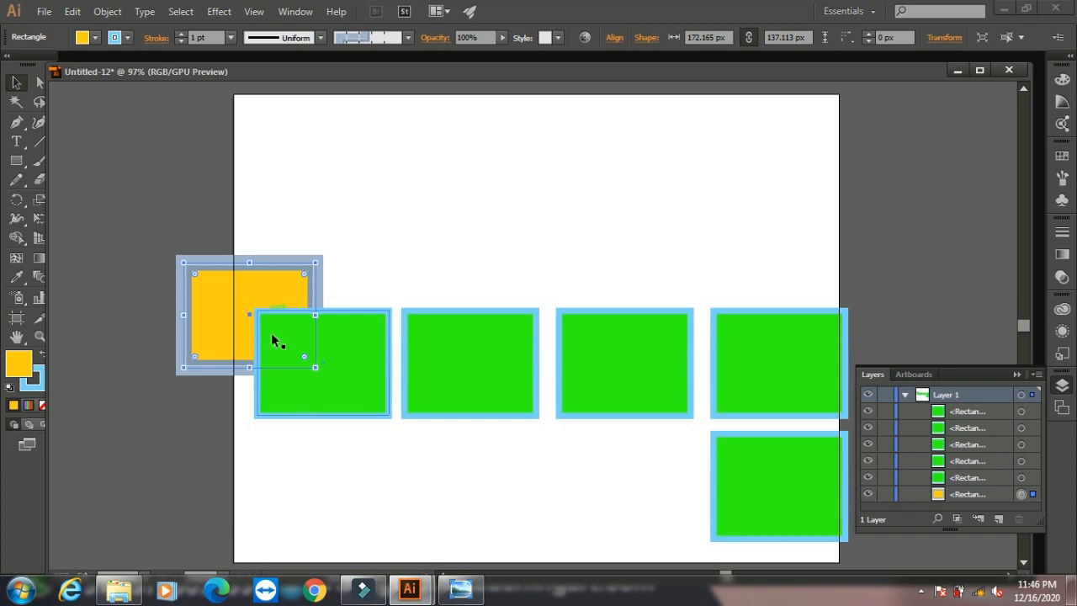
- Check the bracket keys on the keyboard photo, bring the yellow rectangle forward one level, and send it backward again
left_click(464, 594)
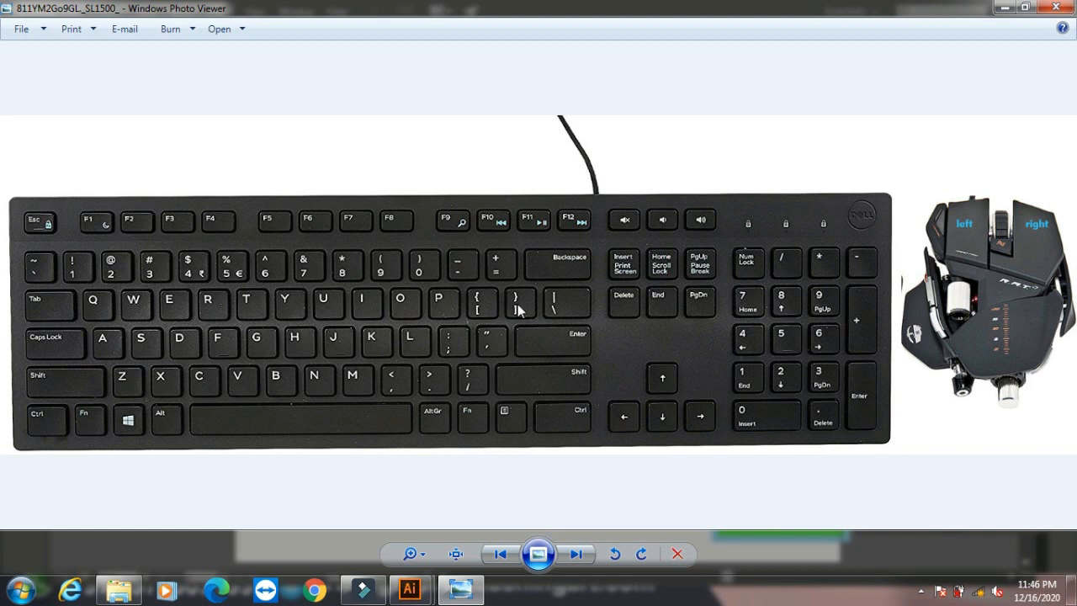
left_click(1003, 8)
key("ctrl")
key("ctrl+bracketright")
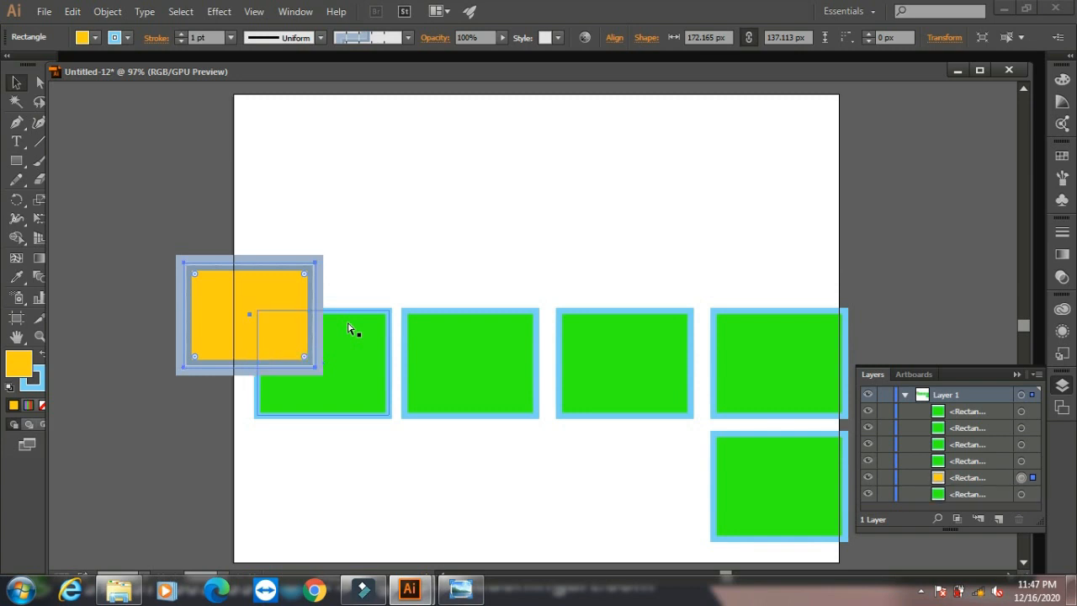
key("ctrl+bracketleft")
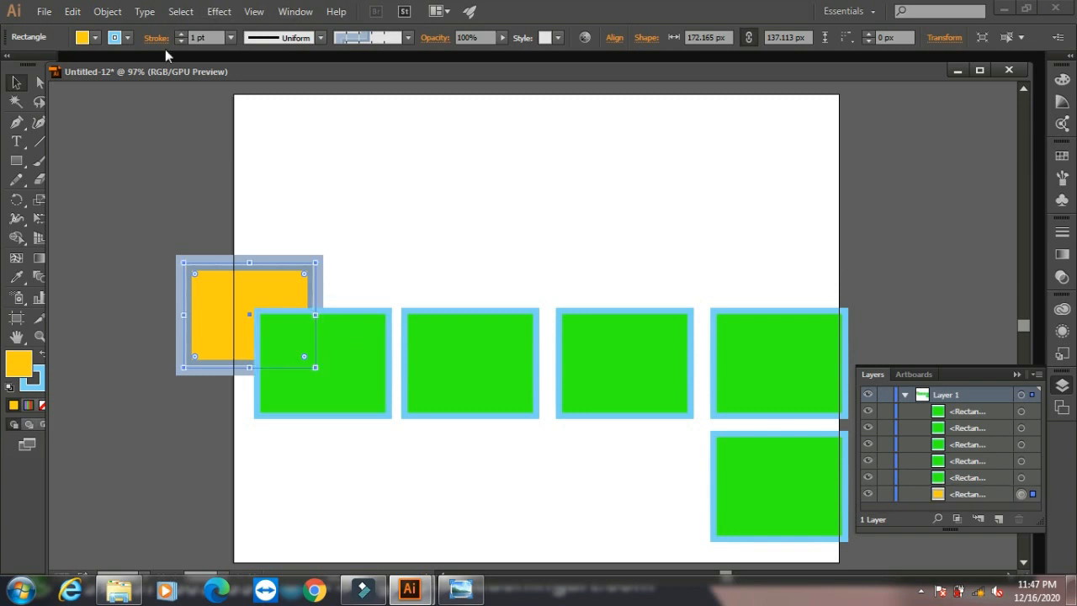
- Send the yellow rectangle to the back, bring it to the front of the stack, and collapse Layer 1
left_click(106, 11)
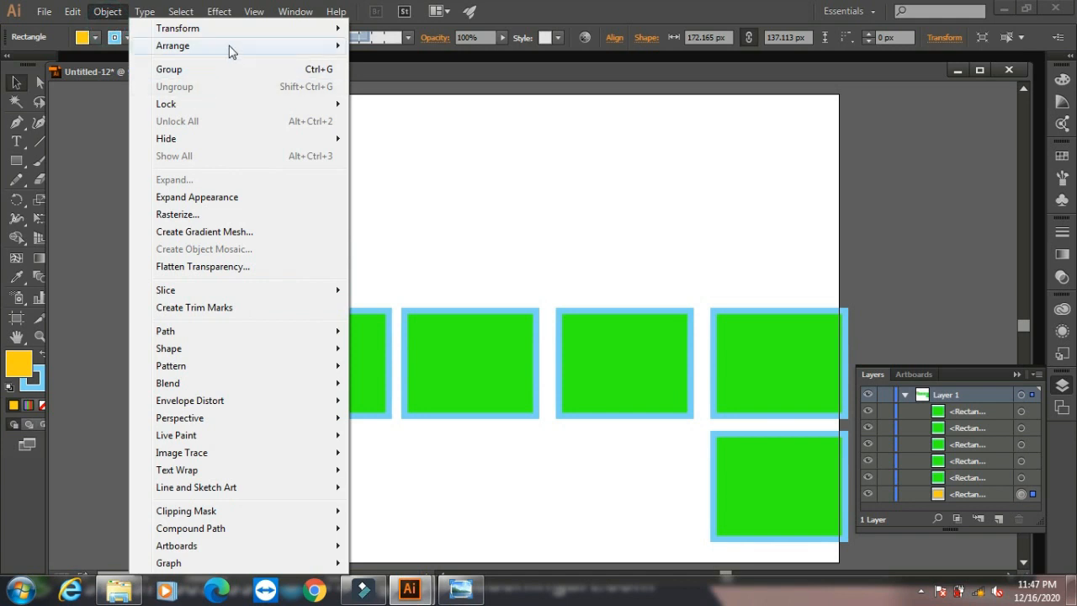
mouse_move(322, 45)
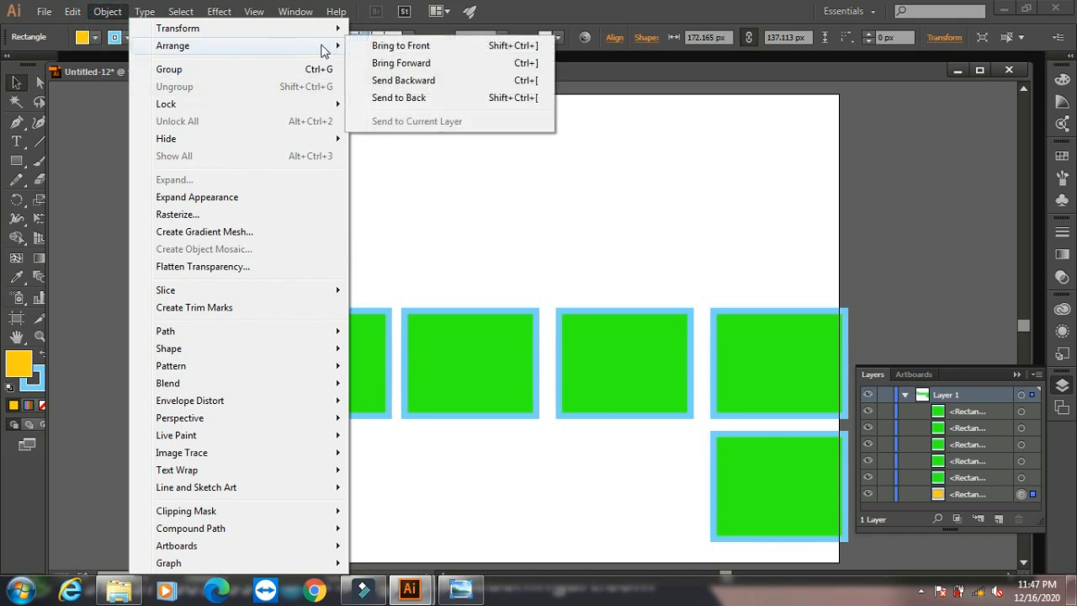
left_click(403, 99)
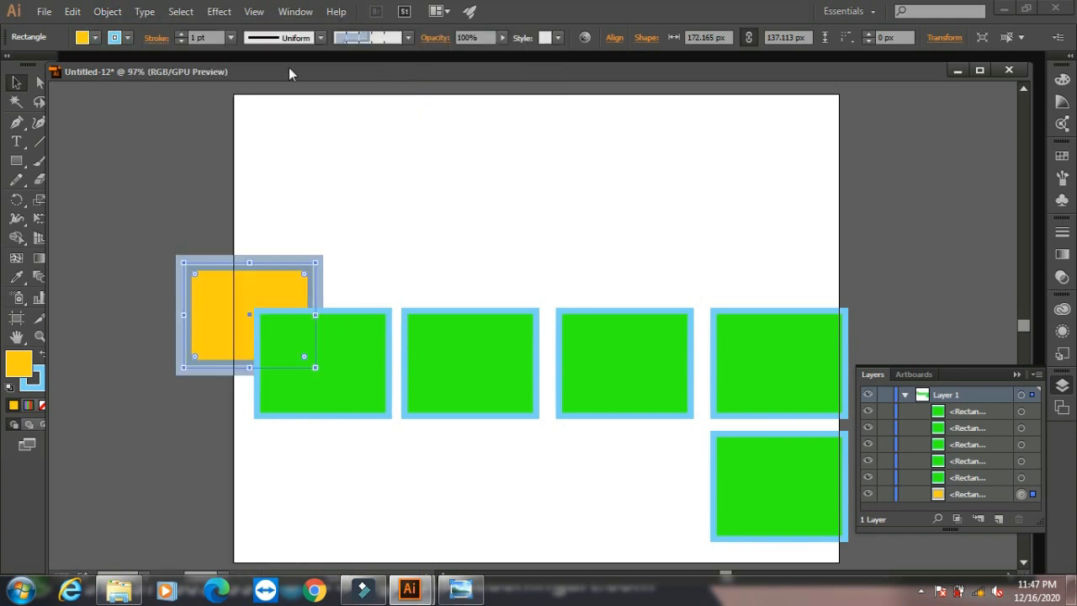
left_click(107, 11)
mouse_move(264, 46)
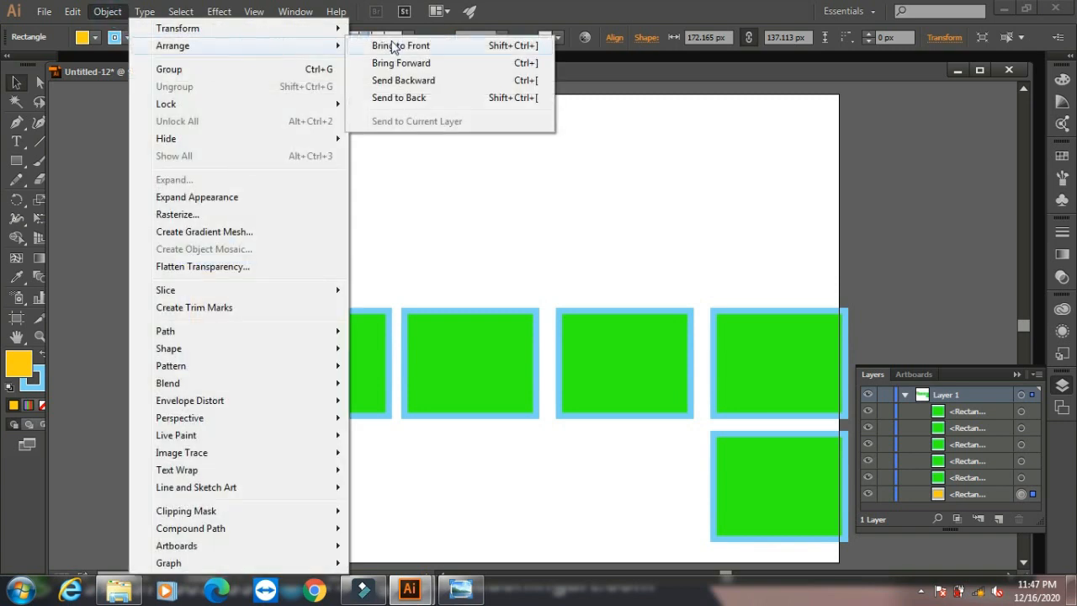
left_click(396, 46)
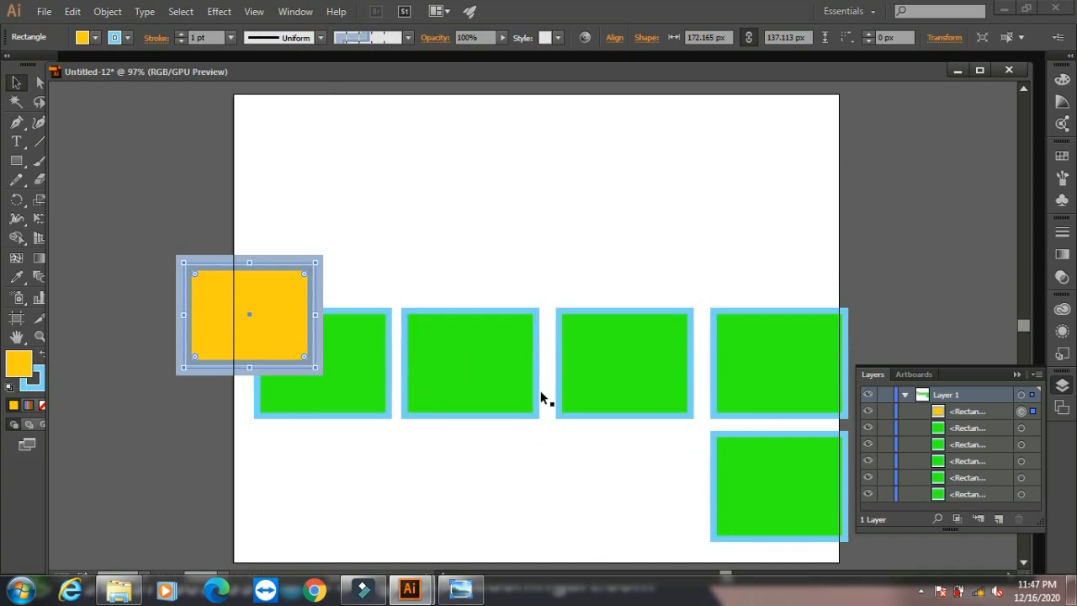
left_click(906, 395)
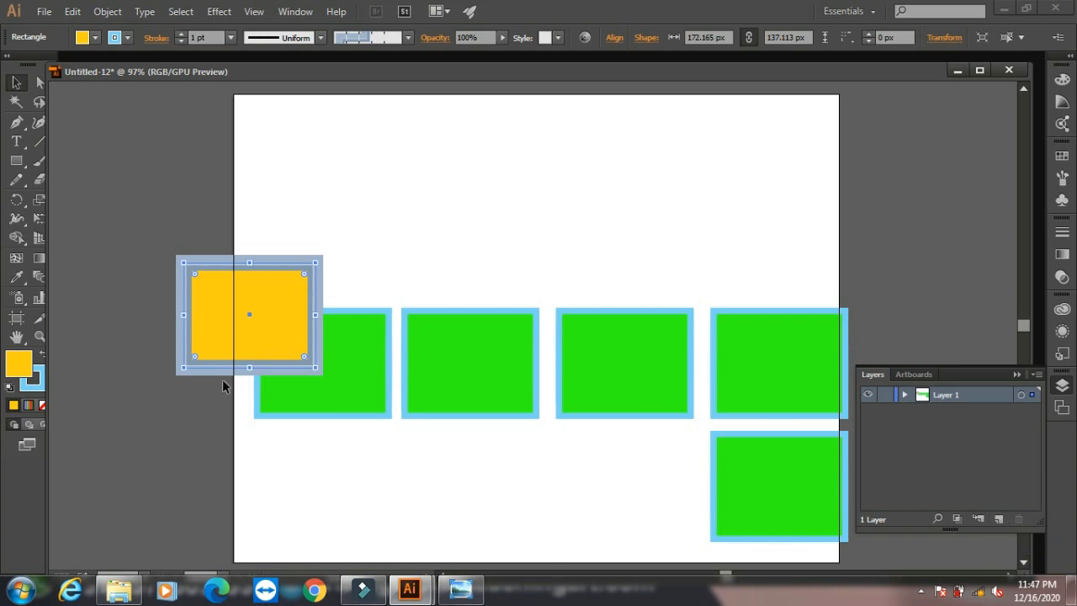
- Convert the yellow rectangle into a Movie Clip symbol named New Symbol, display the document's symbols, and clear the selection
key("F8")
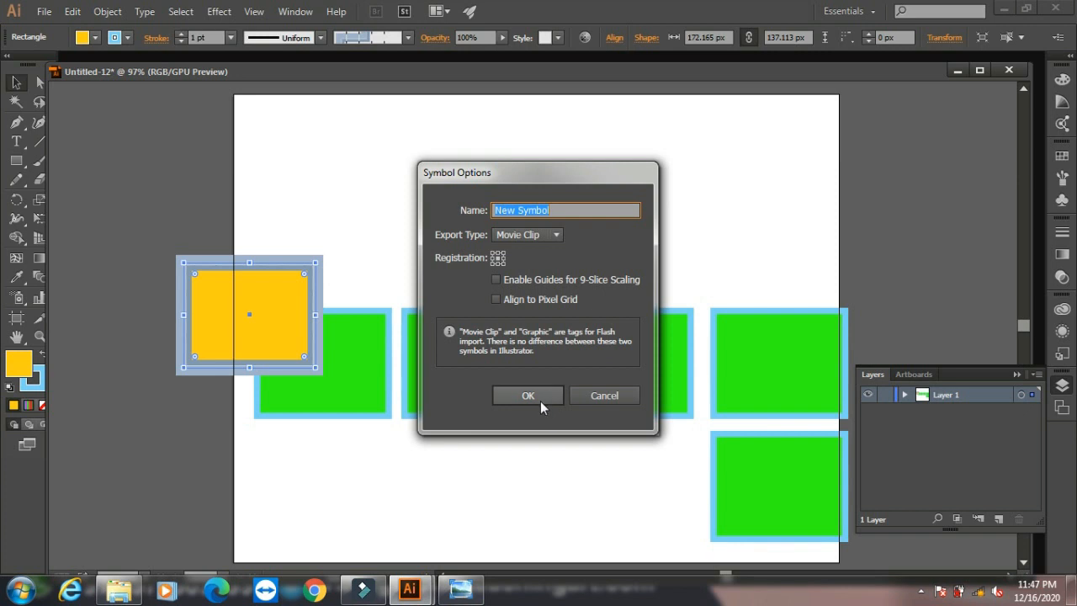
left_click(540, 401)
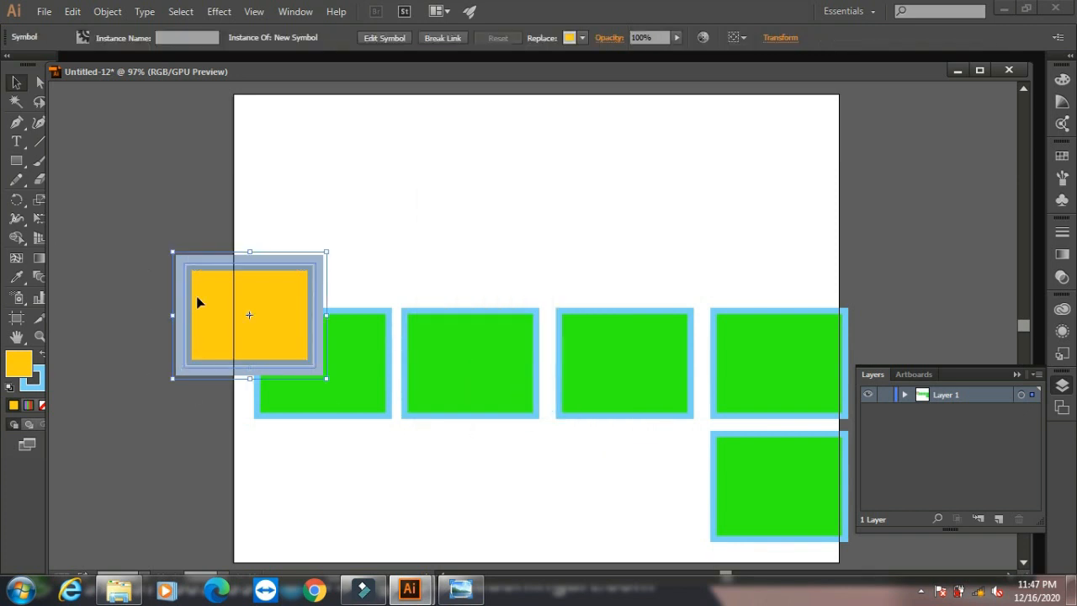
left_click(300, 12)
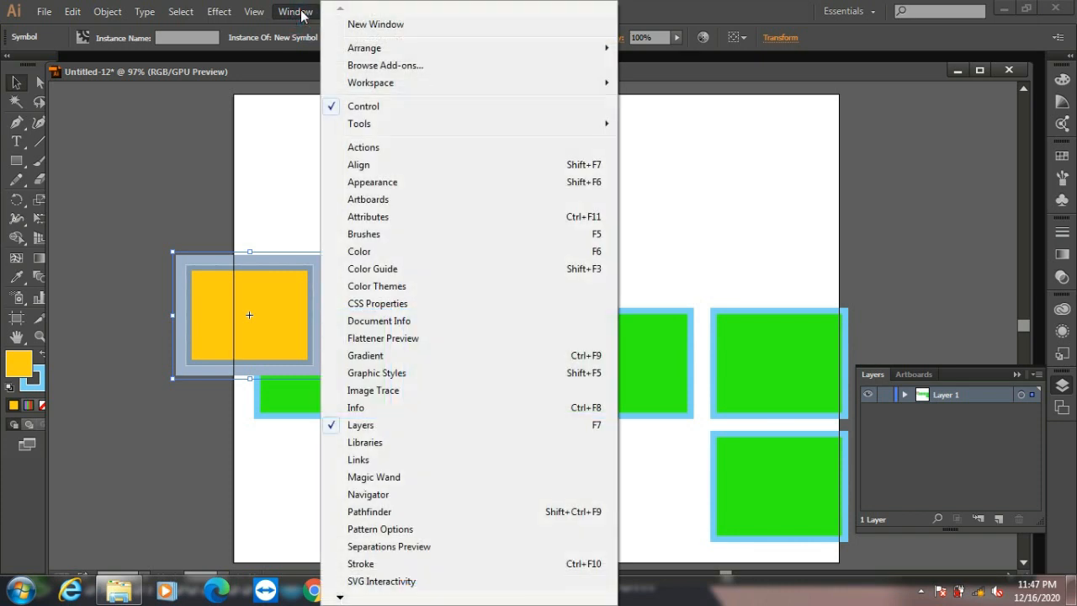
left_click(339, 594)
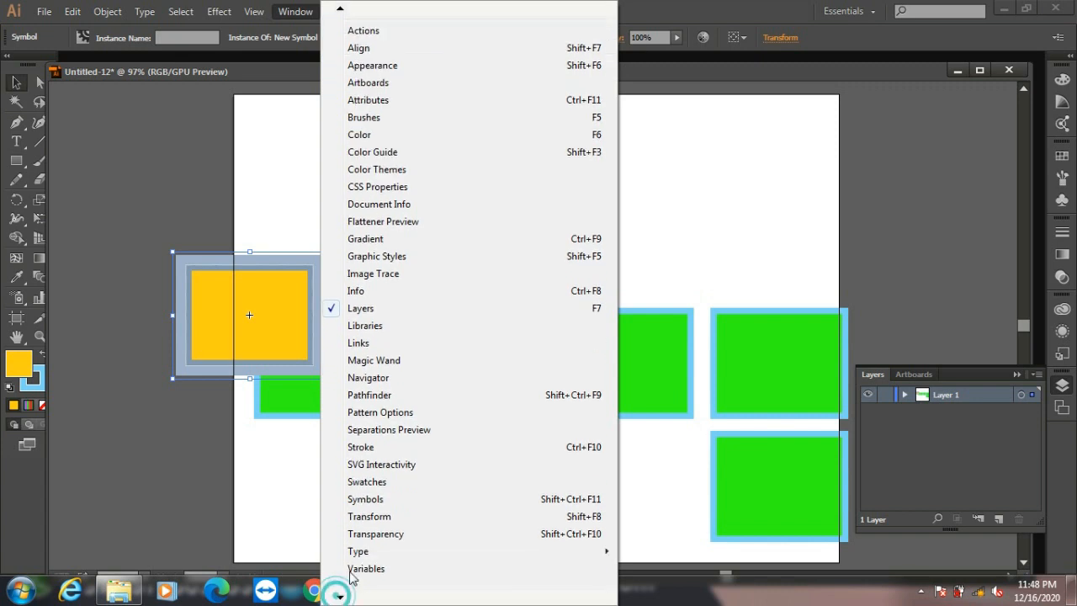
left_click(386, 441)
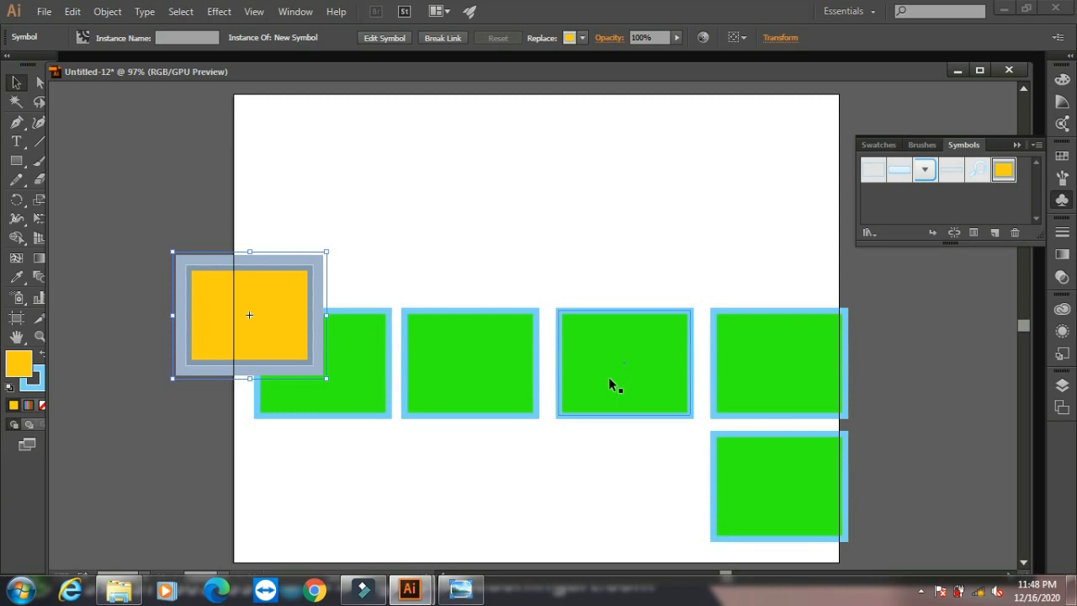
left_click(480, 231)
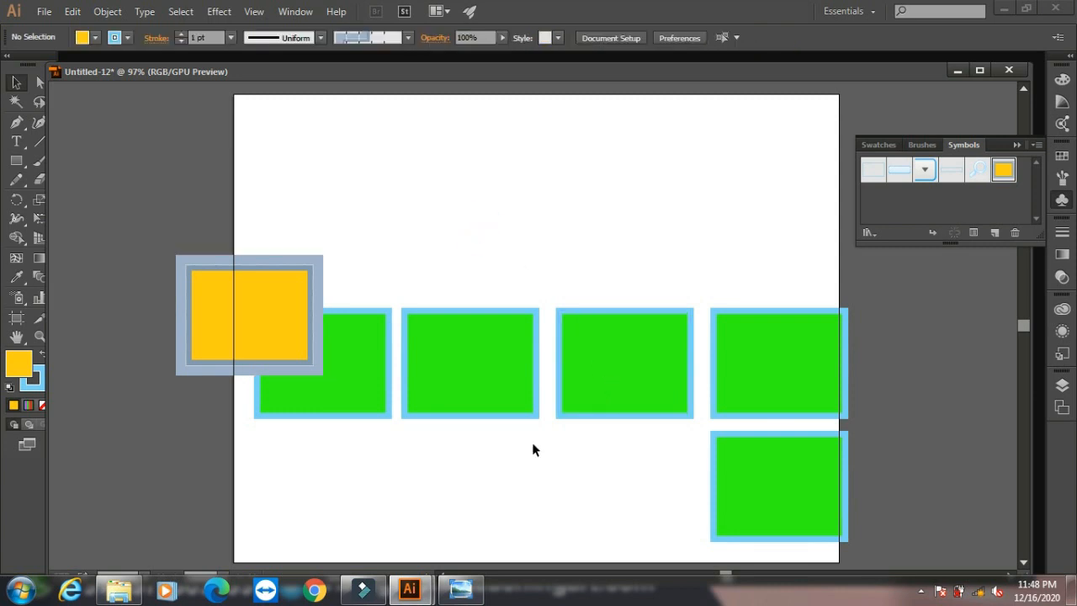
- Cycle through the full-screen display modes twice and return to the normal screen mode
key("f")
key("f")
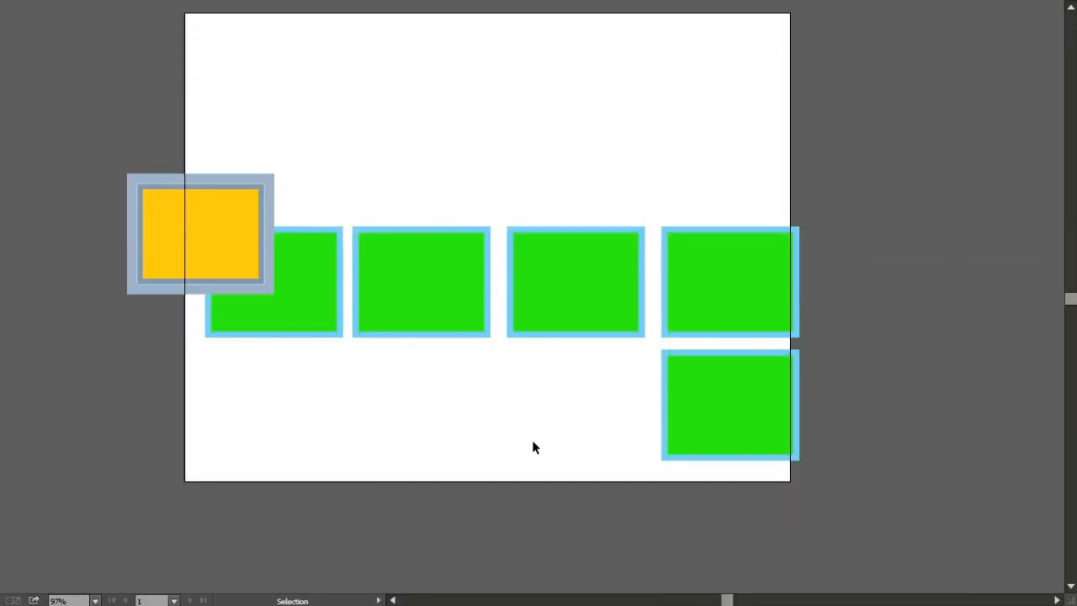
key("f")
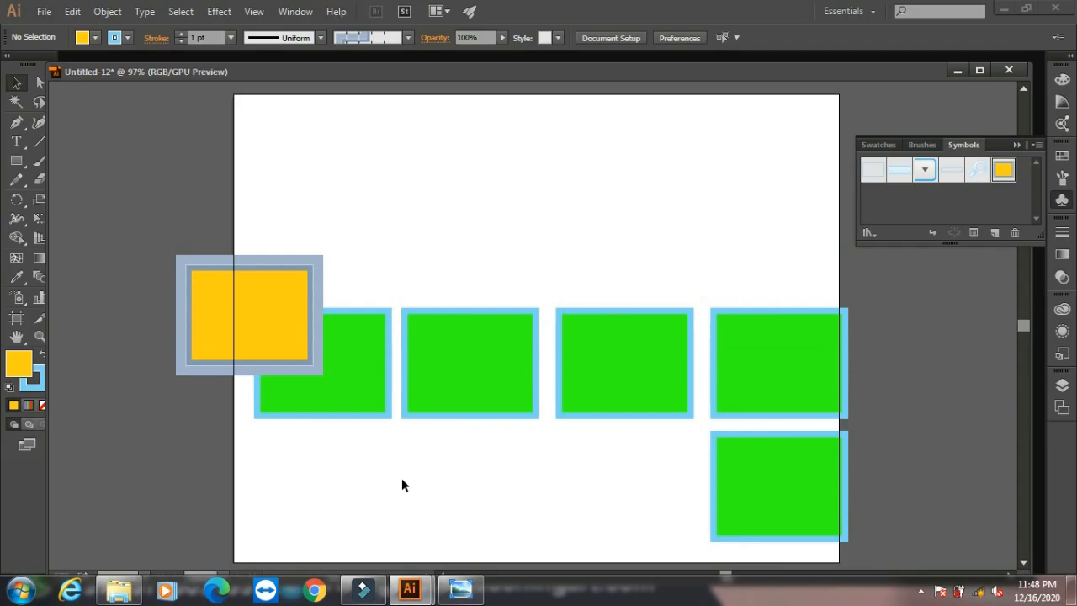
key("f")
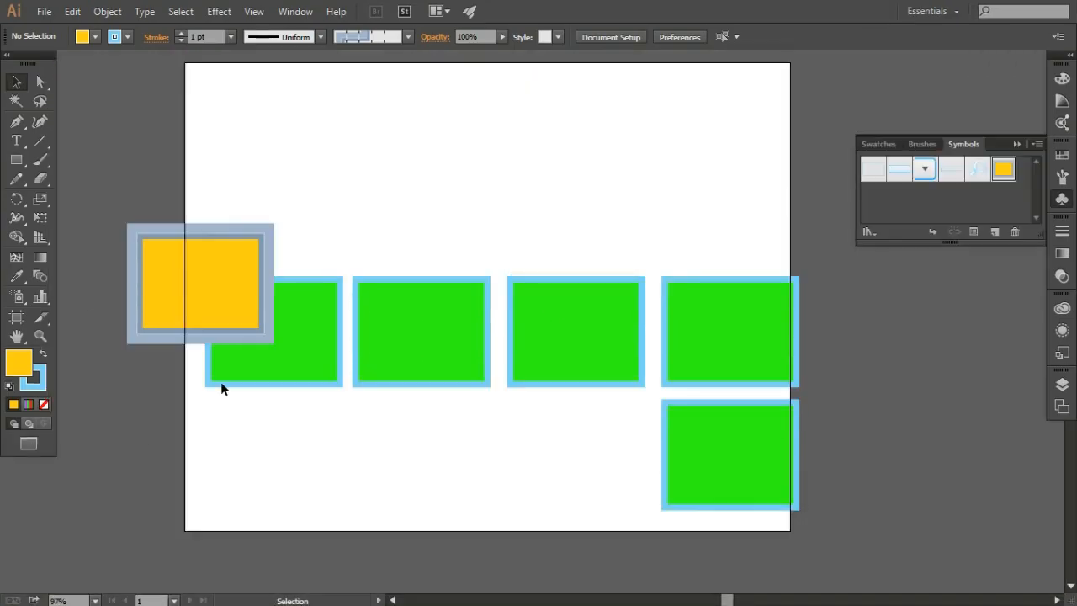
key("f")
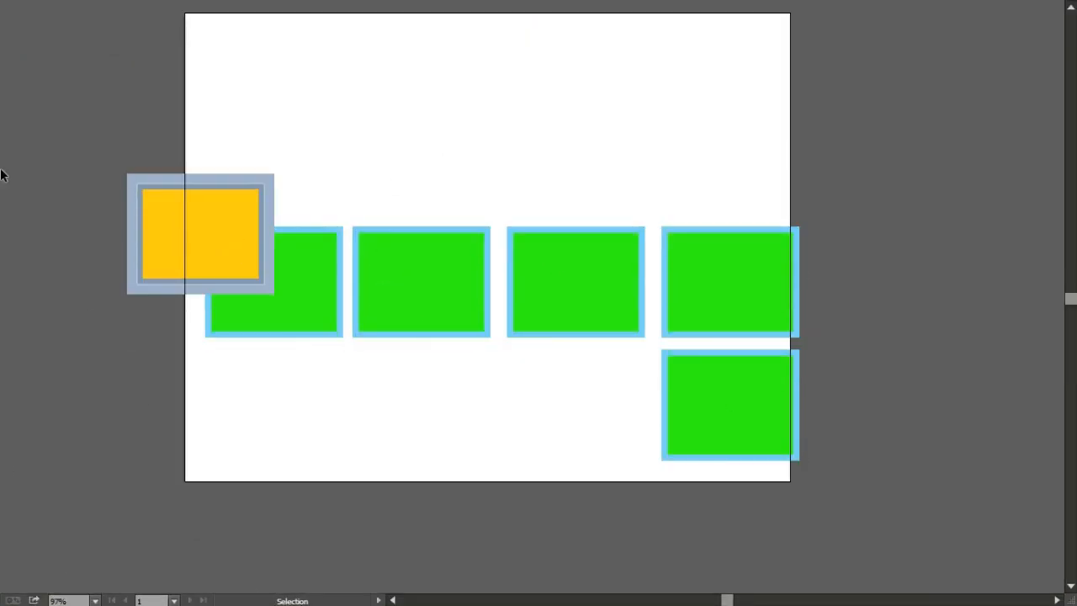
key("f")
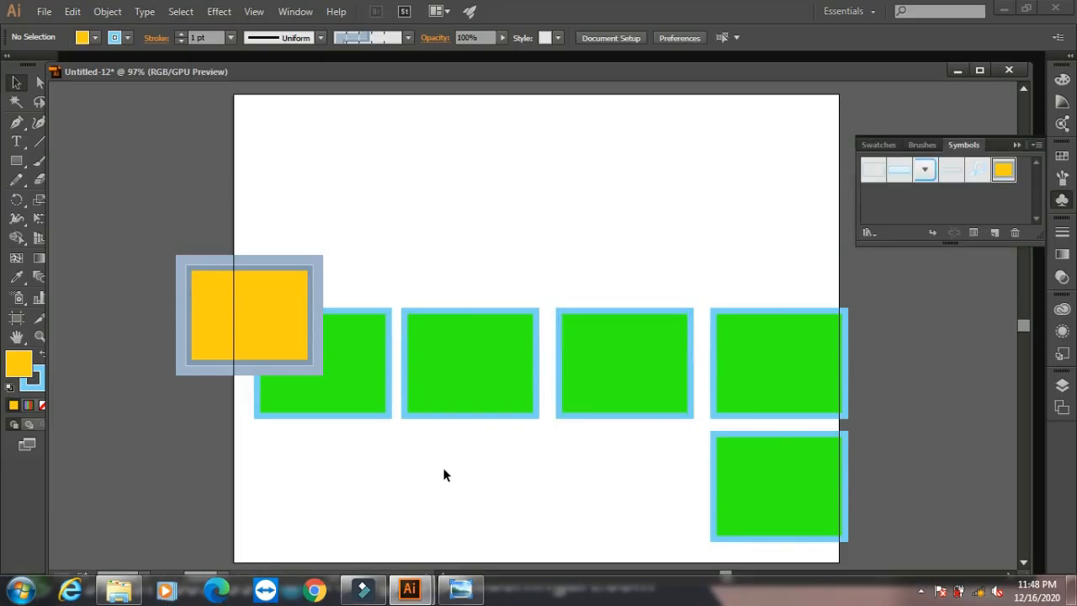
- Check the keyboard photo, then make the stroke colour active and switch back to the fill colour
left_click(460, 589)
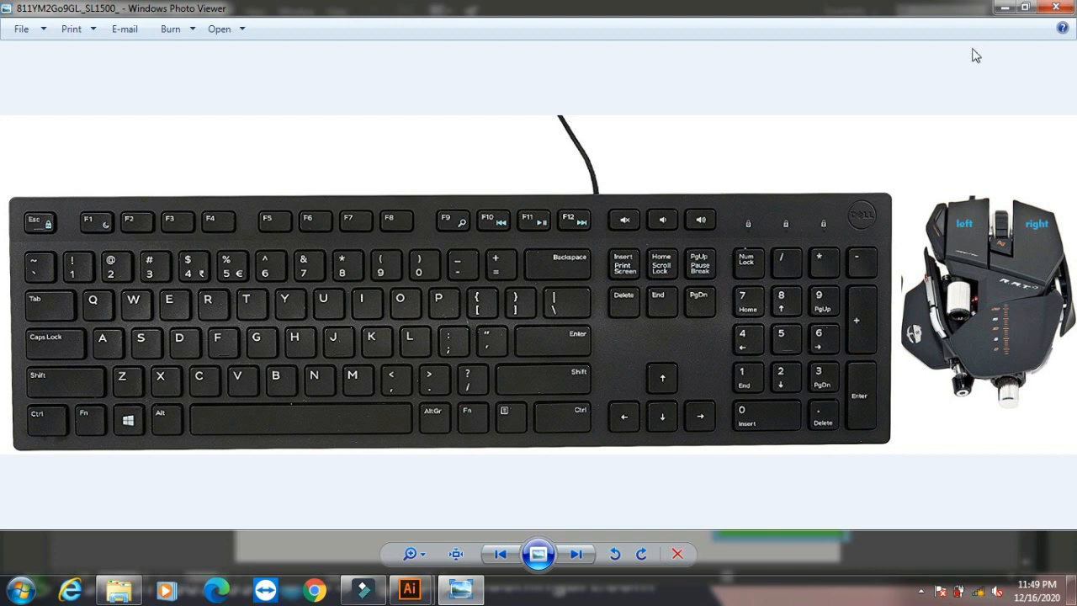
left_click(1004, 7)
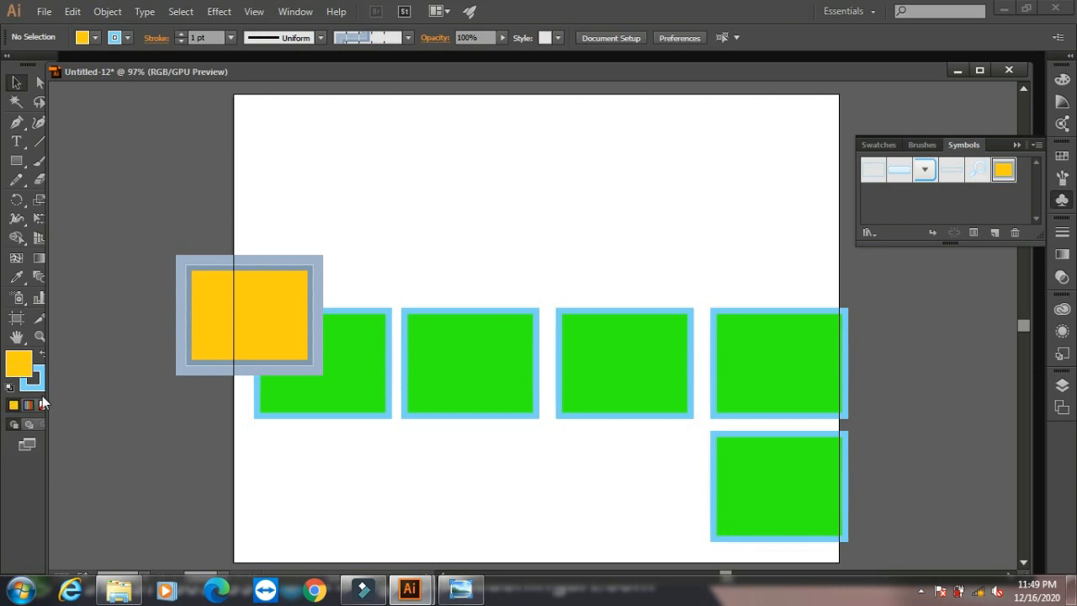
left_click(37, 385)
left_click(19, 362)
- Check the plus and minus keys on the keyboard photo, then zoom the document in and back out to 66.67%
left_click(473, 596)
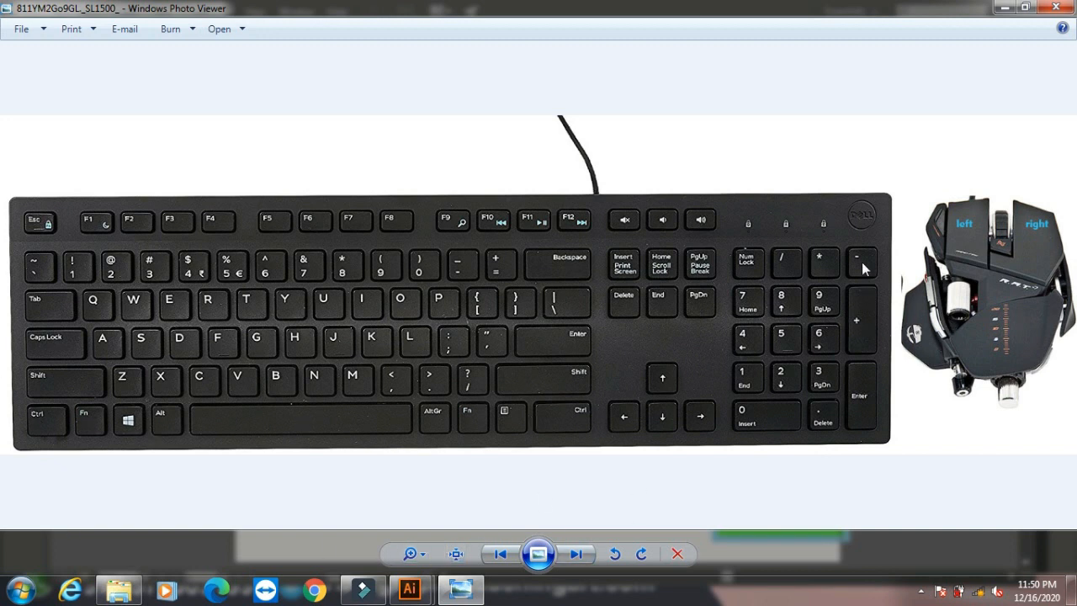
left_click(1001, 8)
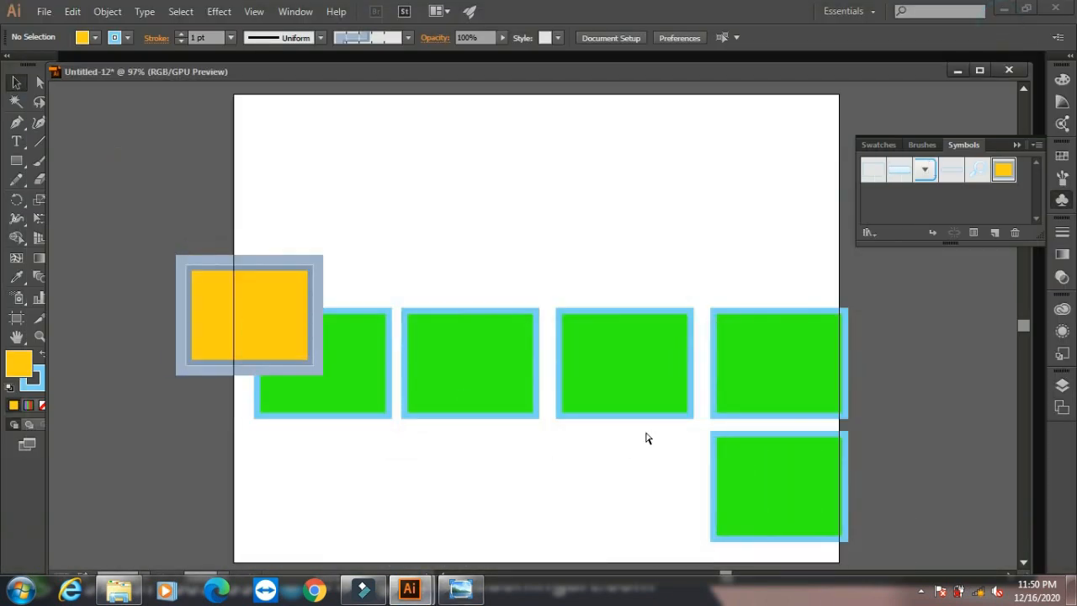
key("ctrl+plus")
key("ctrl+plus")
key("ctrl+minus")
key("ctrl+minus")
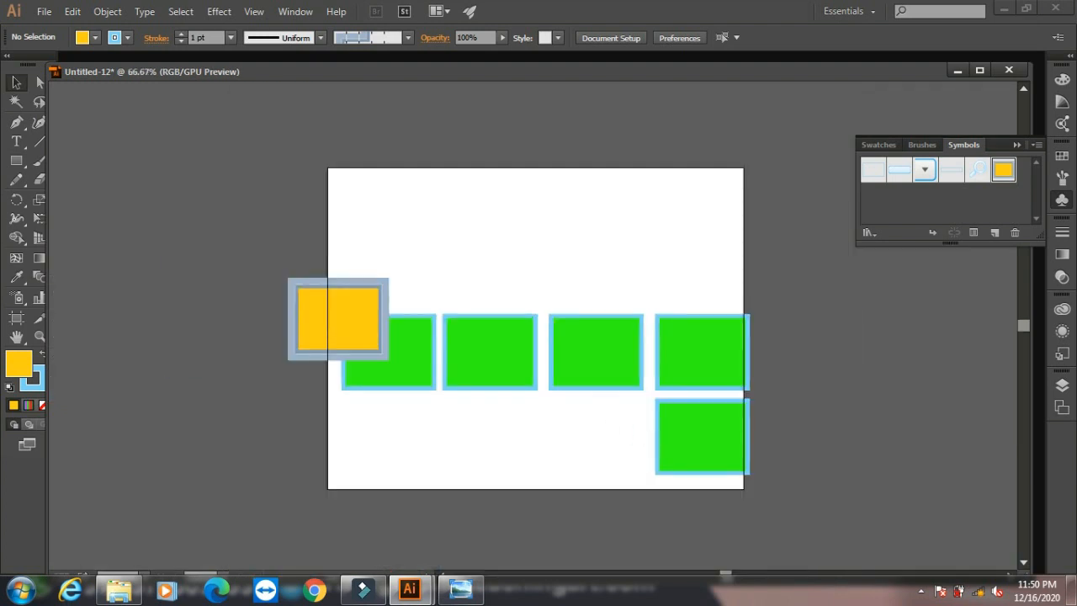
- Check the keyboard photo, return to Illustrator, and display the document rulers
left_click(461, 589)
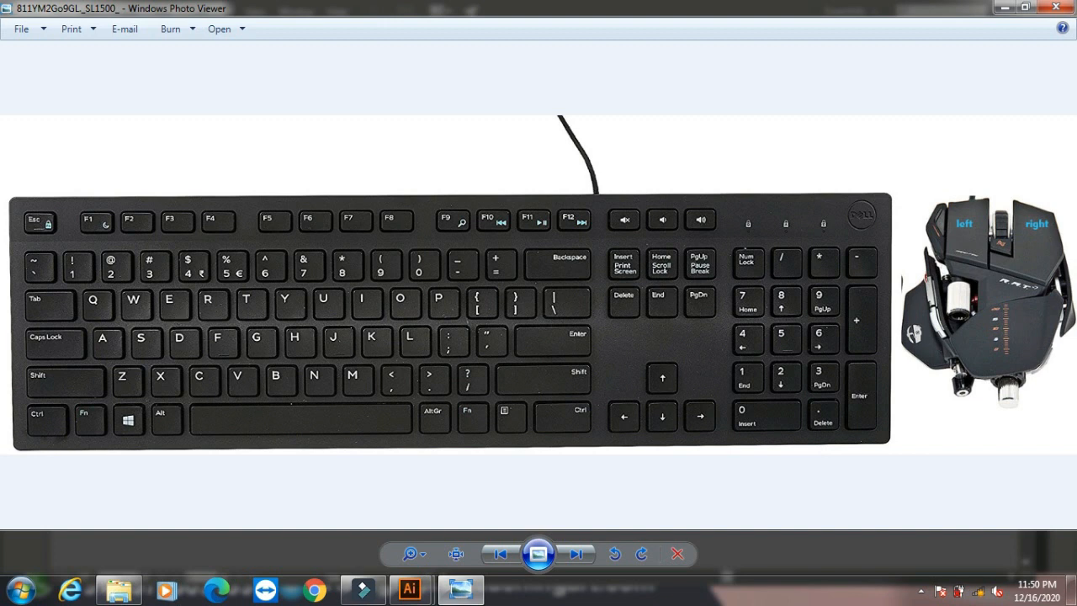
key("alt+Tab")
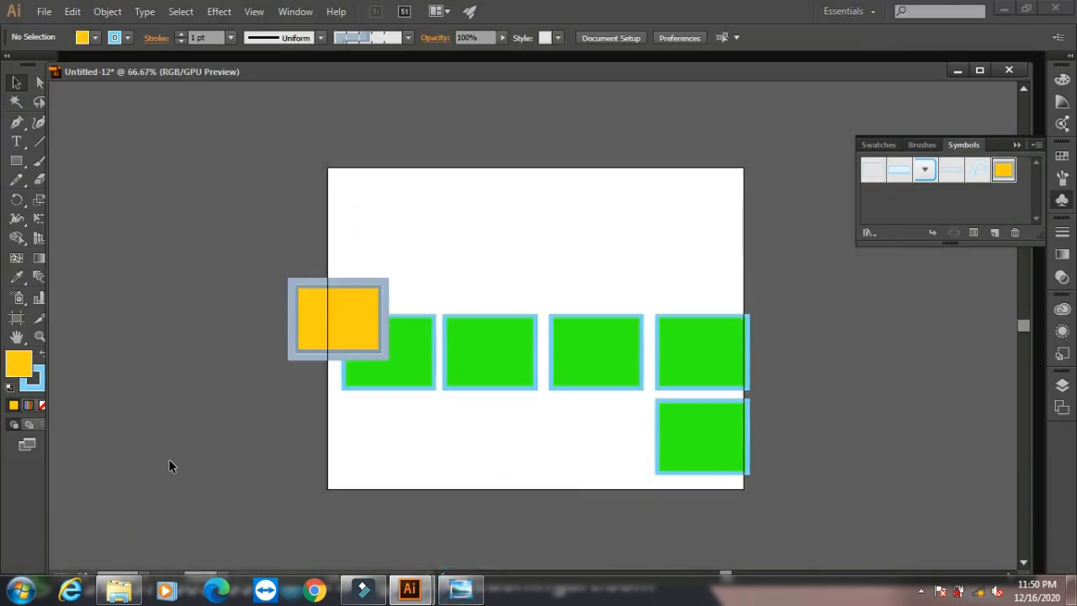
key("ctrl+r")
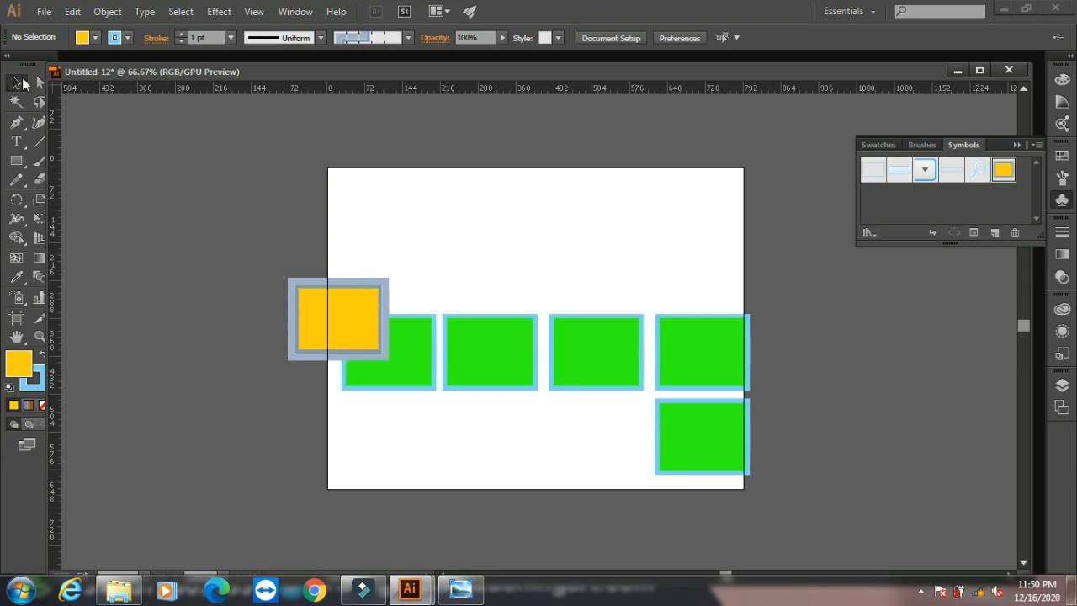
- Move the yellow symbol onto the artboard above the green row and set the ruler origin at its upper-left corner
left_click_drag(386, 302, 487, 220)
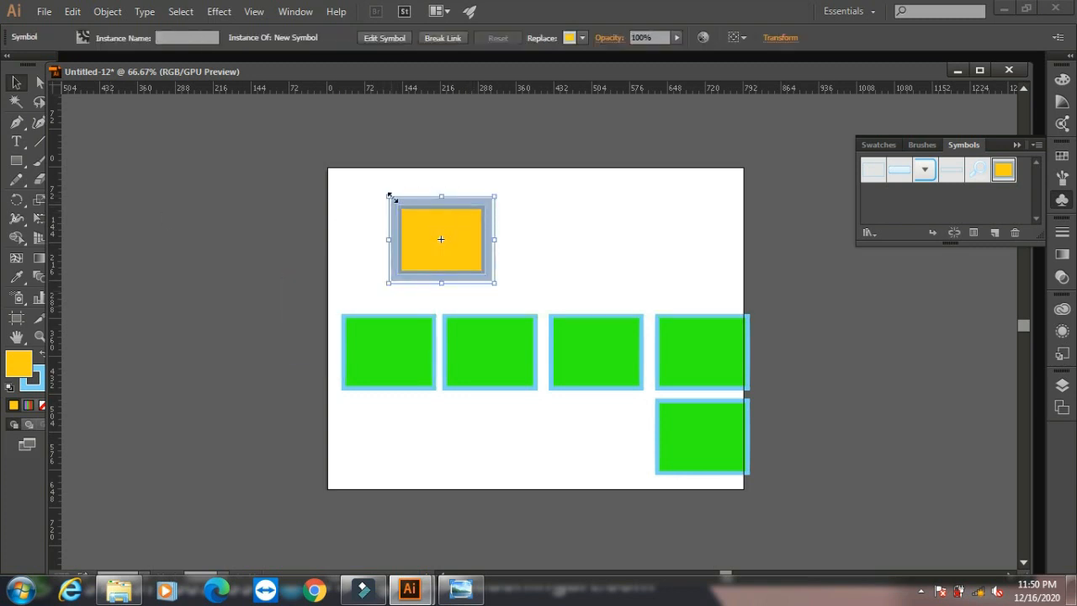
left_click_drag(53, 80, 388, 196)
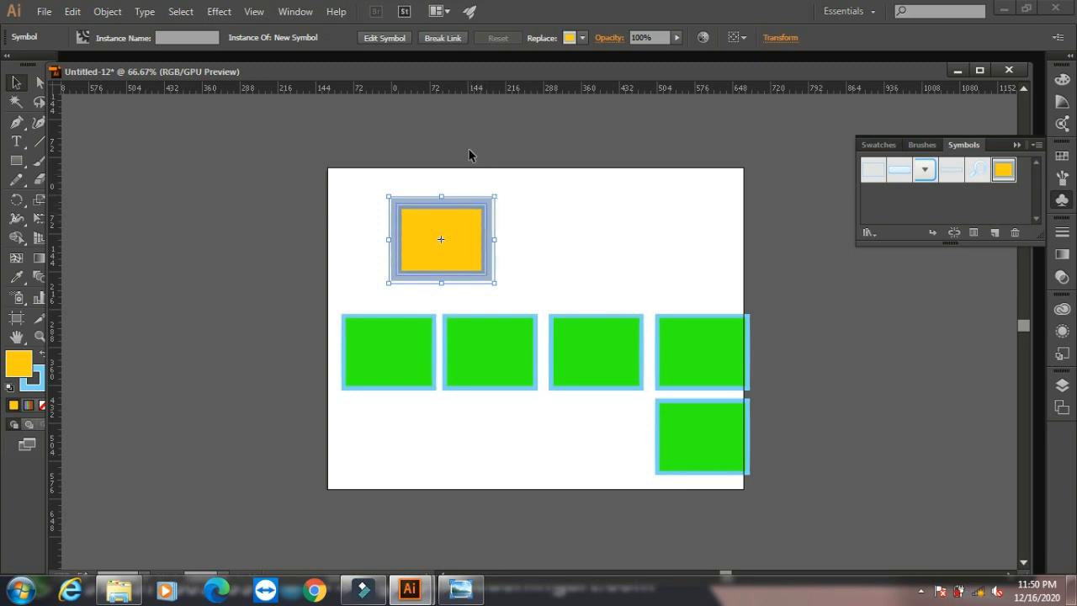
- Switch the ruler units to picas, to inches, and back to pixels
right_click(442, 89)
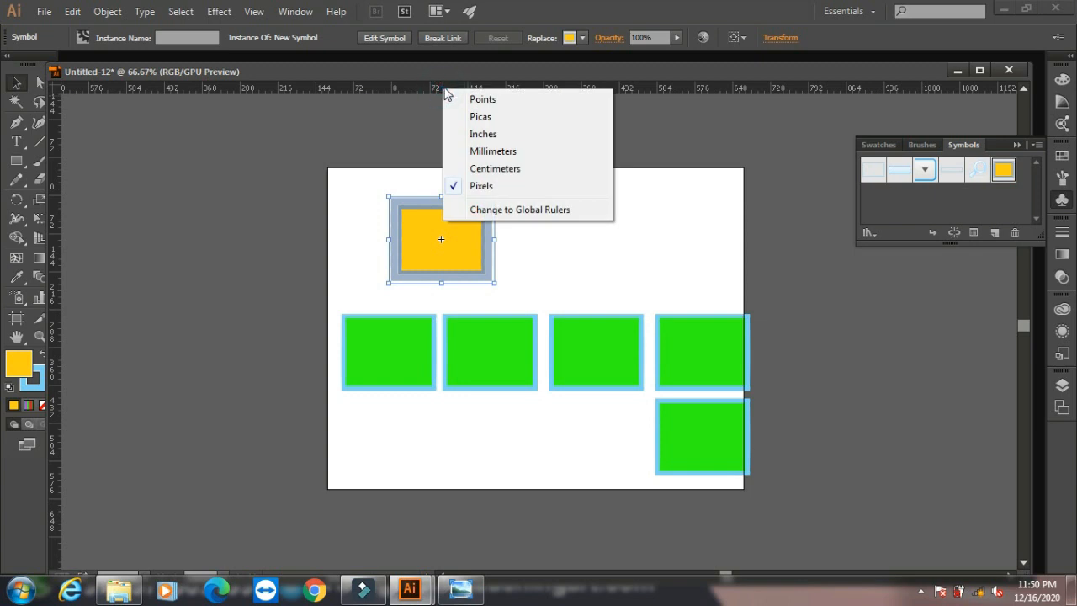
left_click(509, 117)
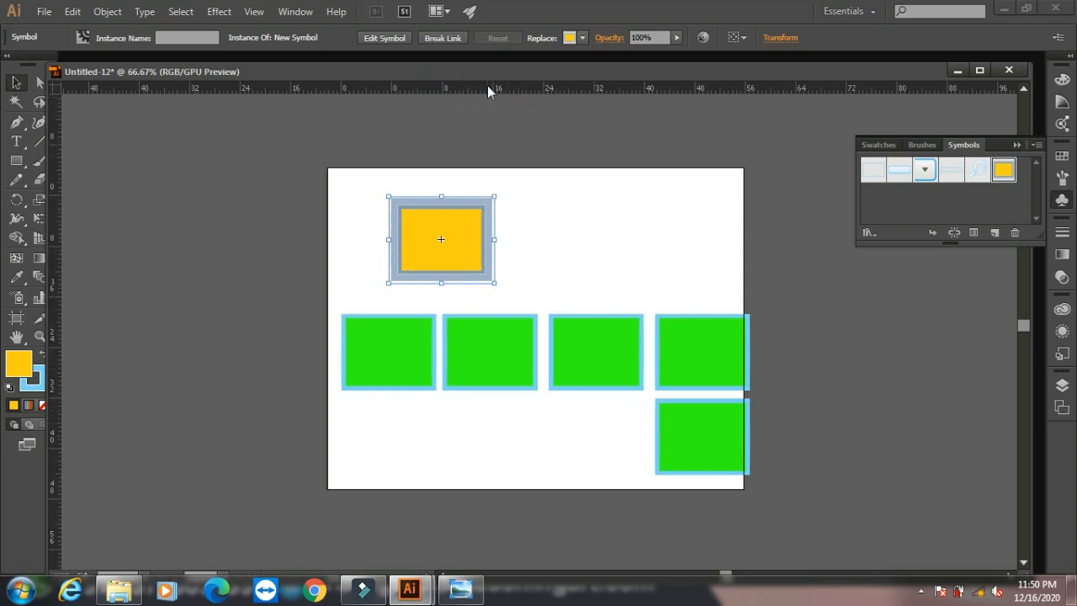
right_click(487, 87)
left_click(515, 131)
right_click(472, 91)
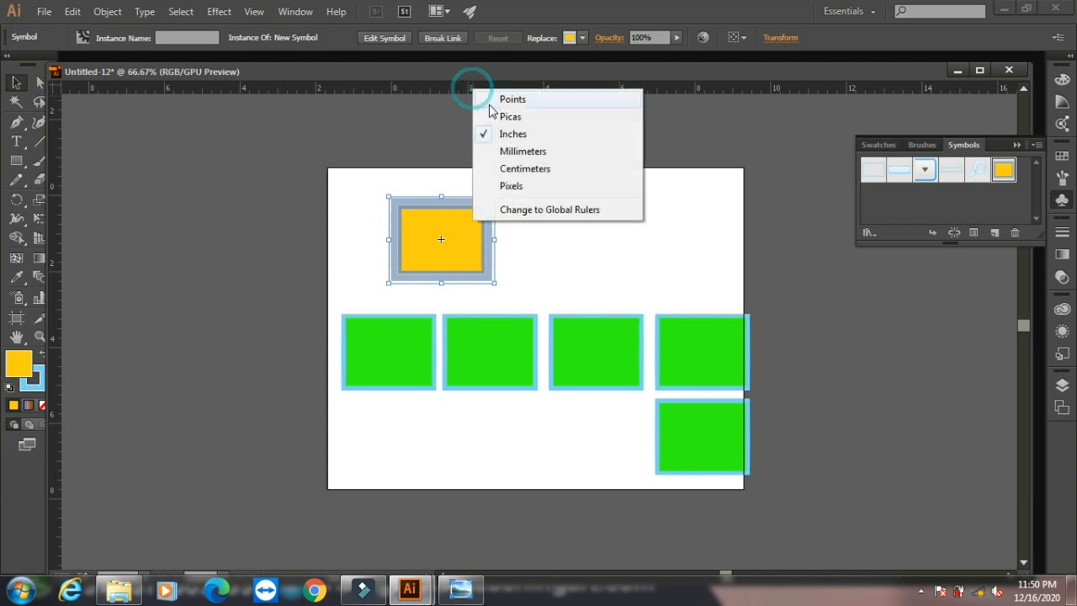
left_click(510, 187)
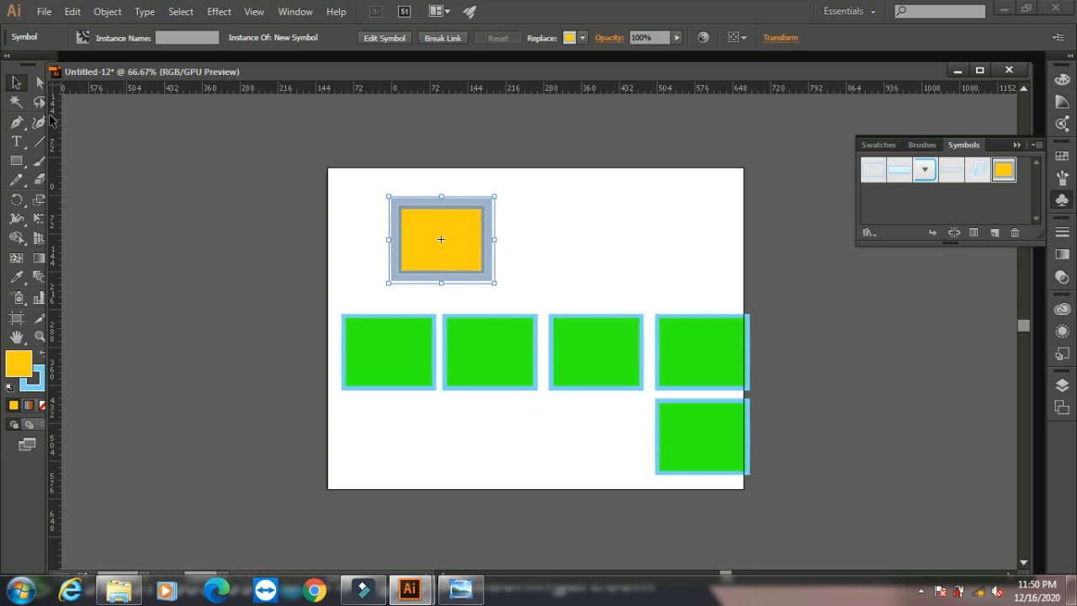
- Review the available ruler units without choosing one and deselect the yellow symbol
right_click(396, 88)
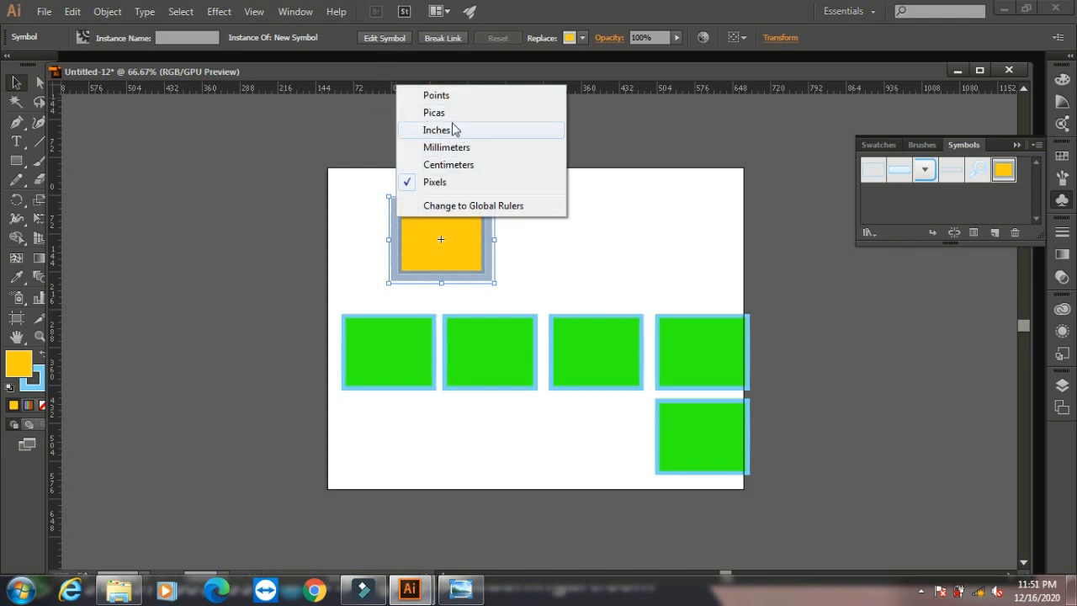
left_click(340, 135)
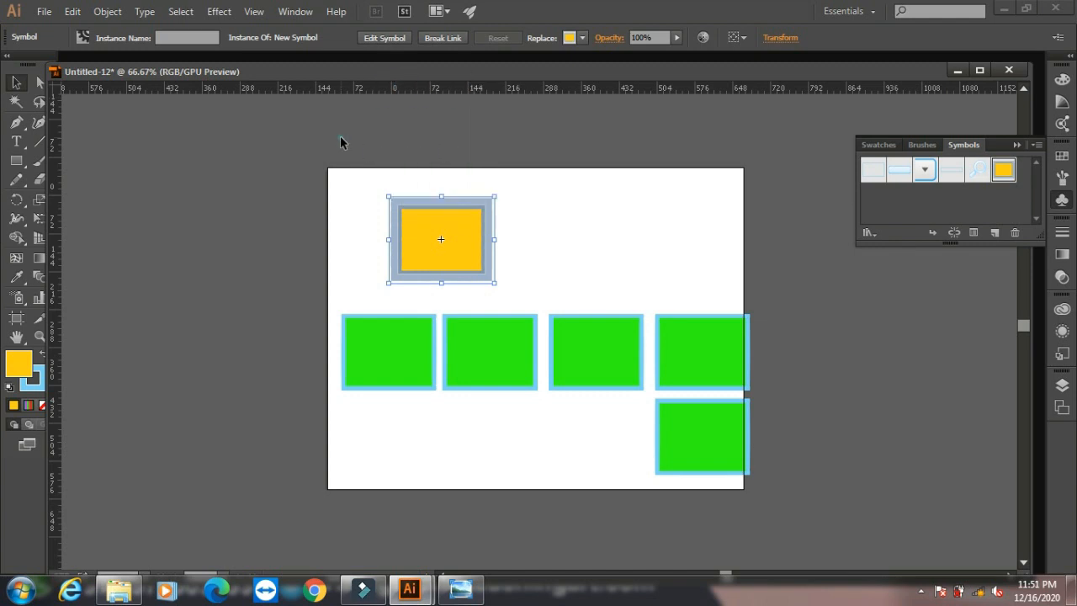
left_click(340, 135)
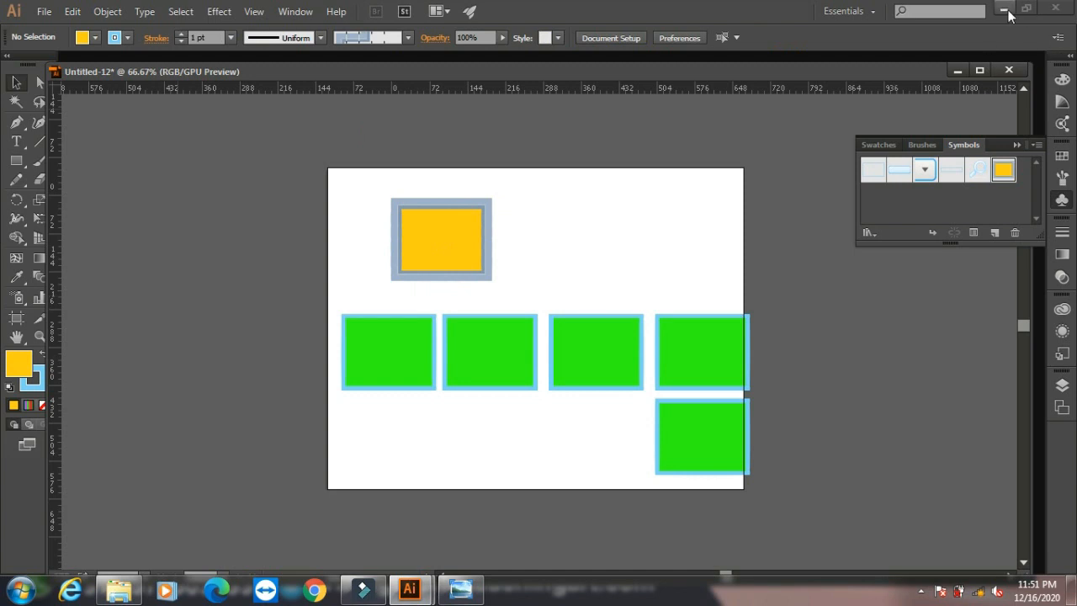
- Check the keyboard photo, return to Illustrator, and display the Character settings
left_click(1004, 10)
left_click(461, 589)
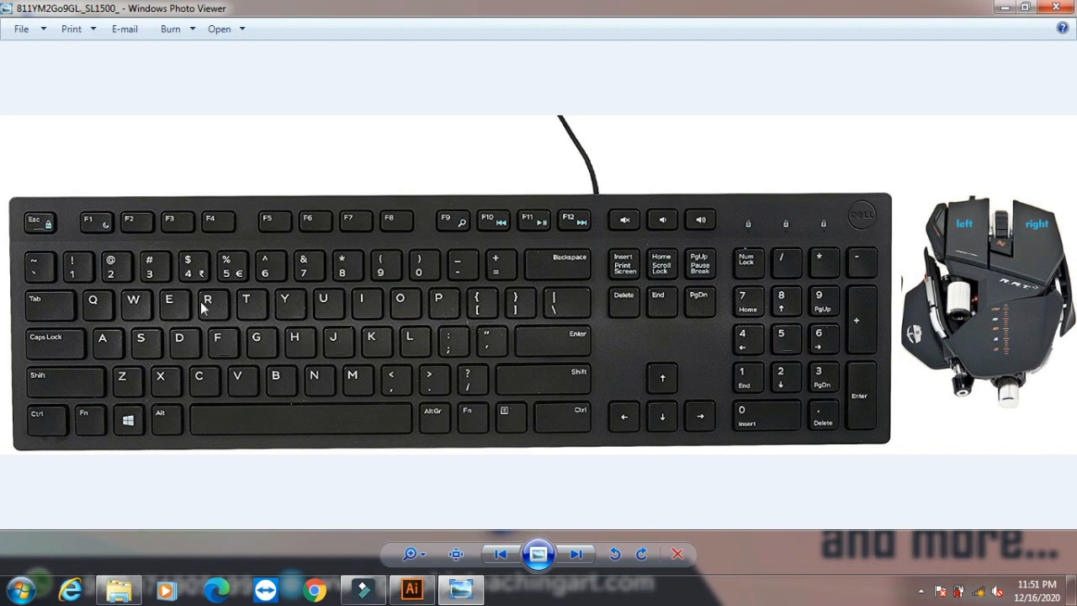
left_click(1003, 8)
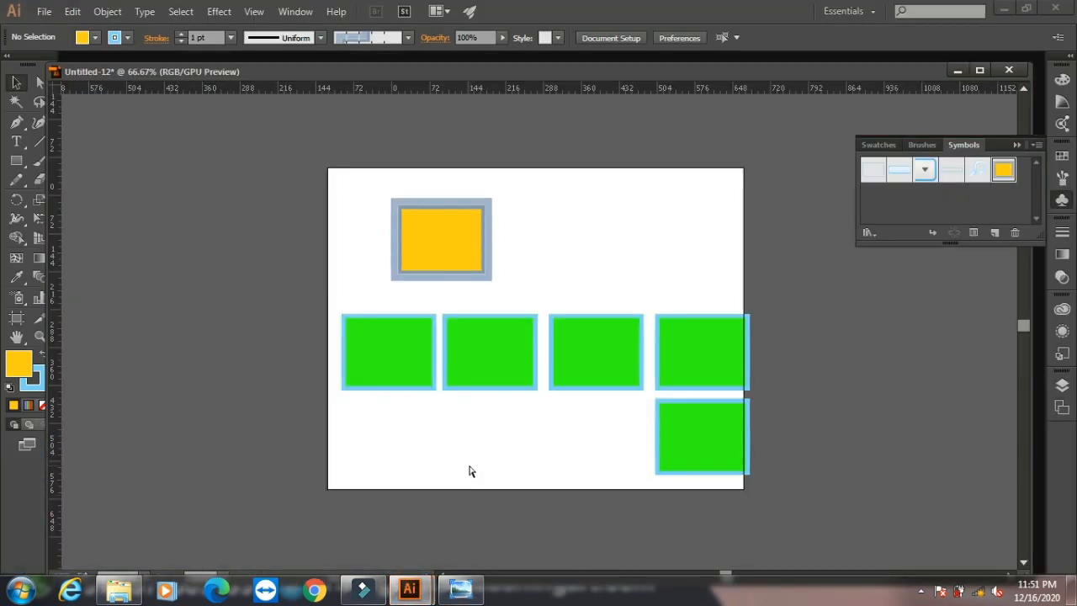
key("ctrl+t")
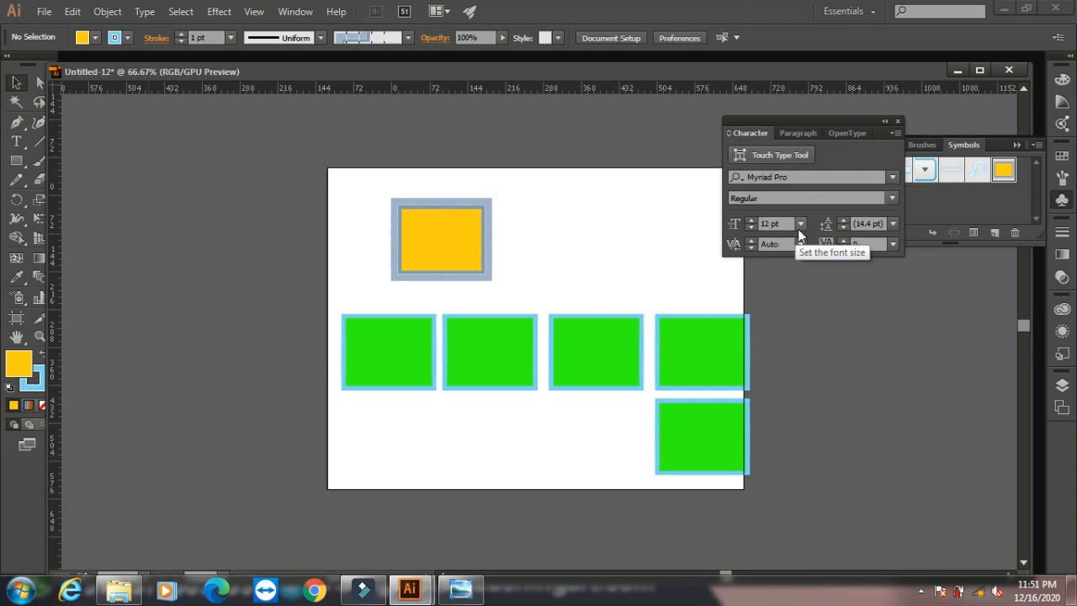
- View the Paragraph and OpenType options, return to the Character settings, and place them below the Symbols panel
left_click(809, 132)
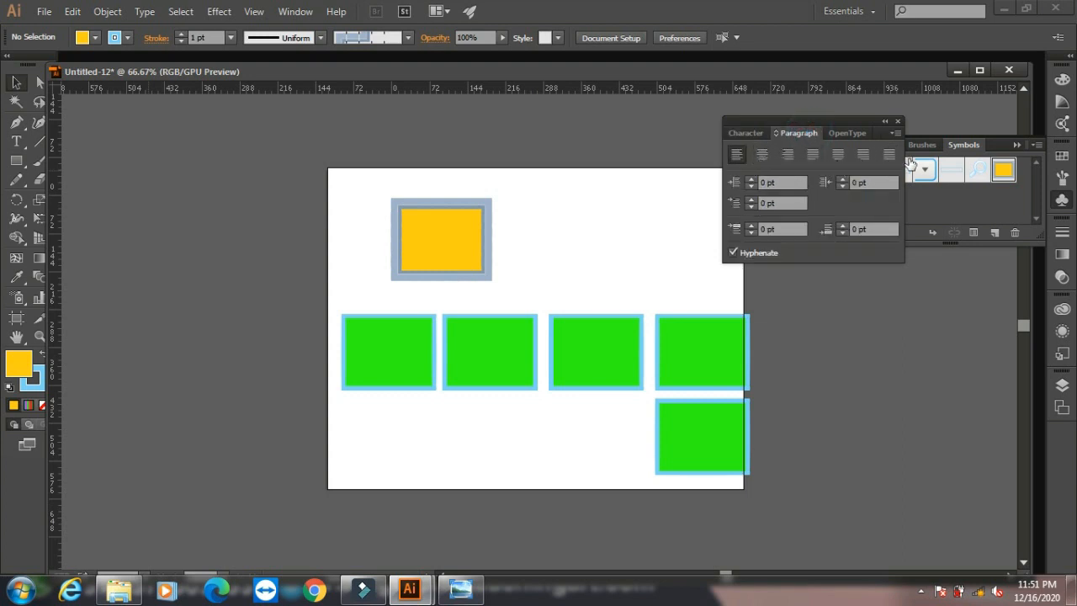
left_click(858, 135)
left_click(745, 133)
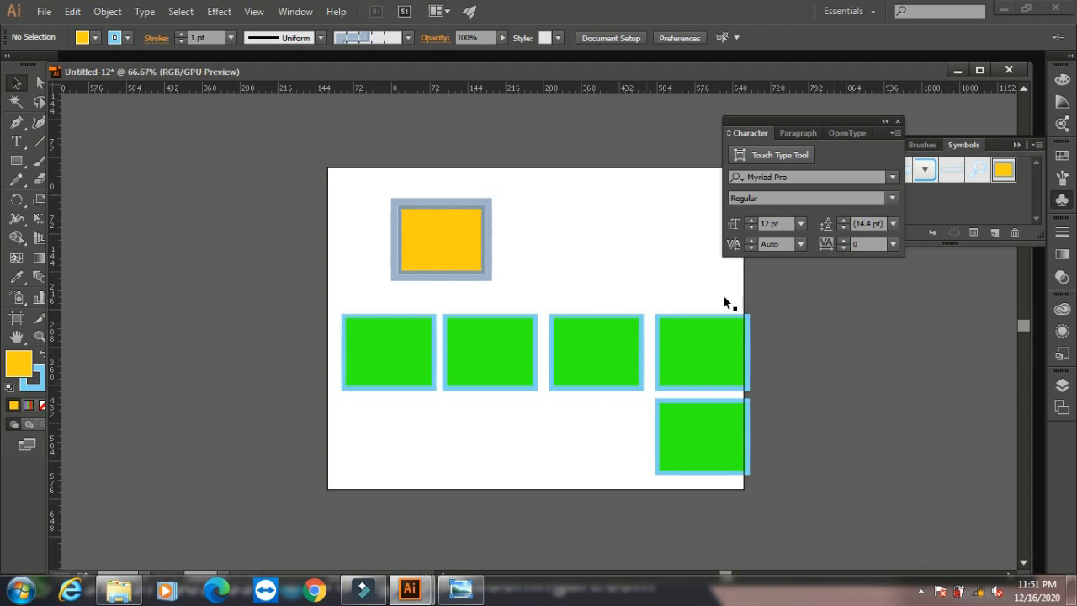
left_click_drag(777, 122, 834, 293)
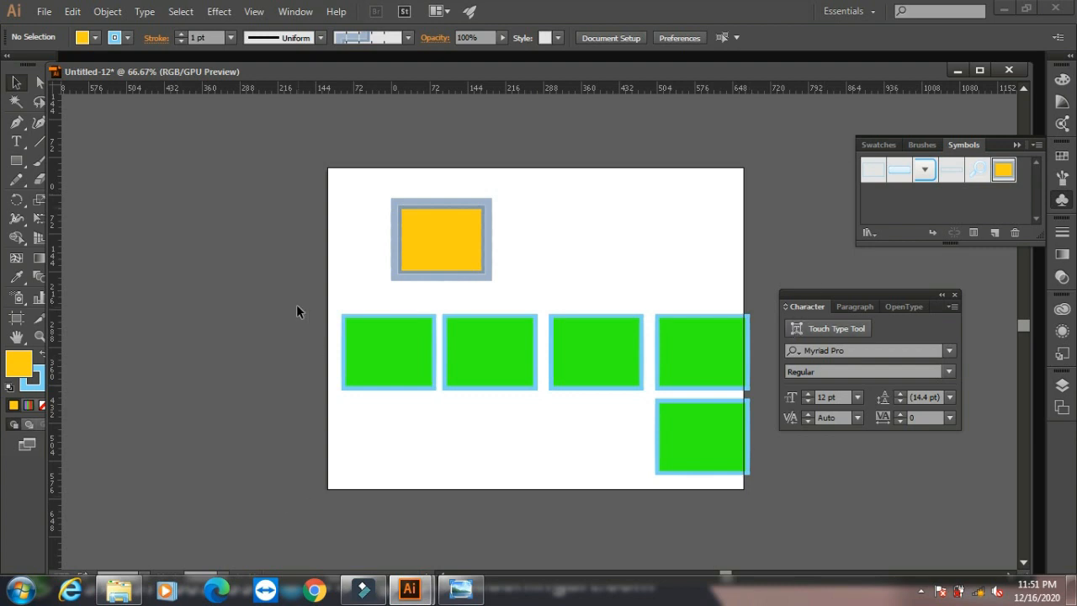
- Select the leftmost green rectangle, open the Keyboard Shortcuts editor, and look through the tool shortcuts
left_click(422, 346)
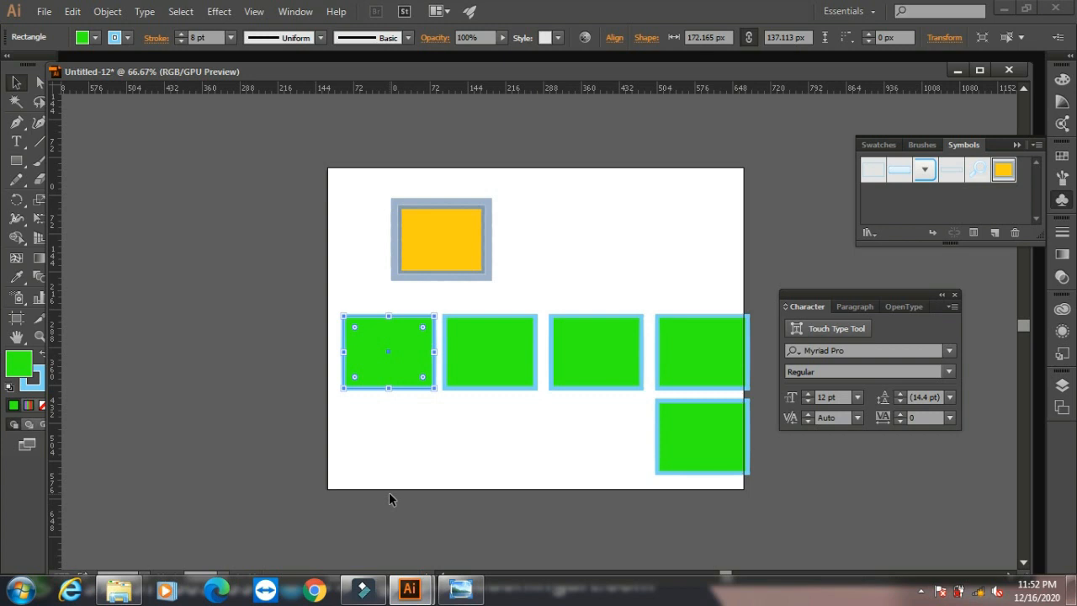
left_click(73, 11)
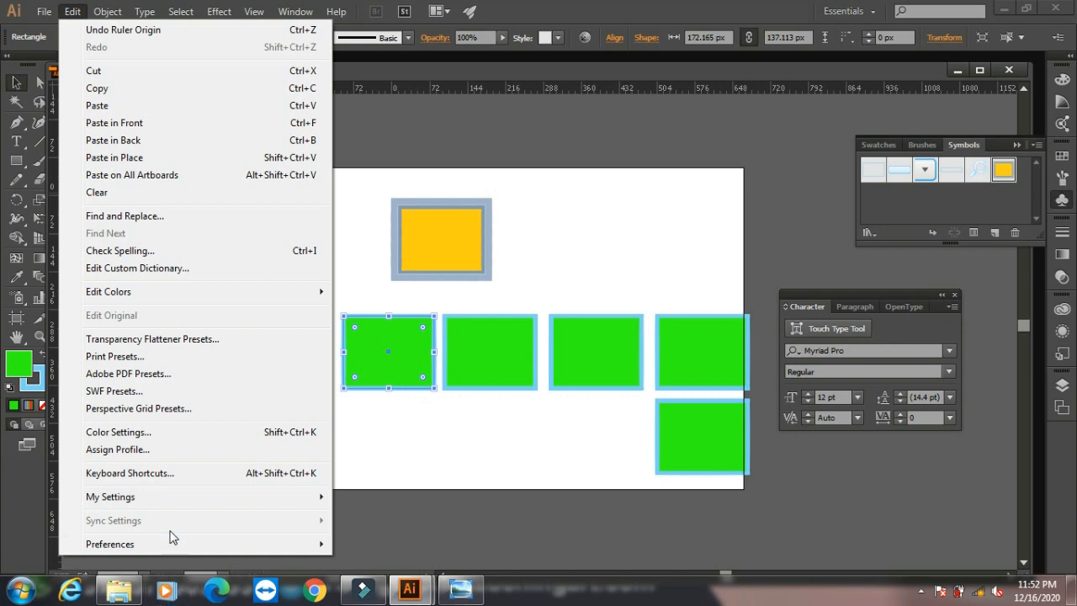
left_click(84, 474)
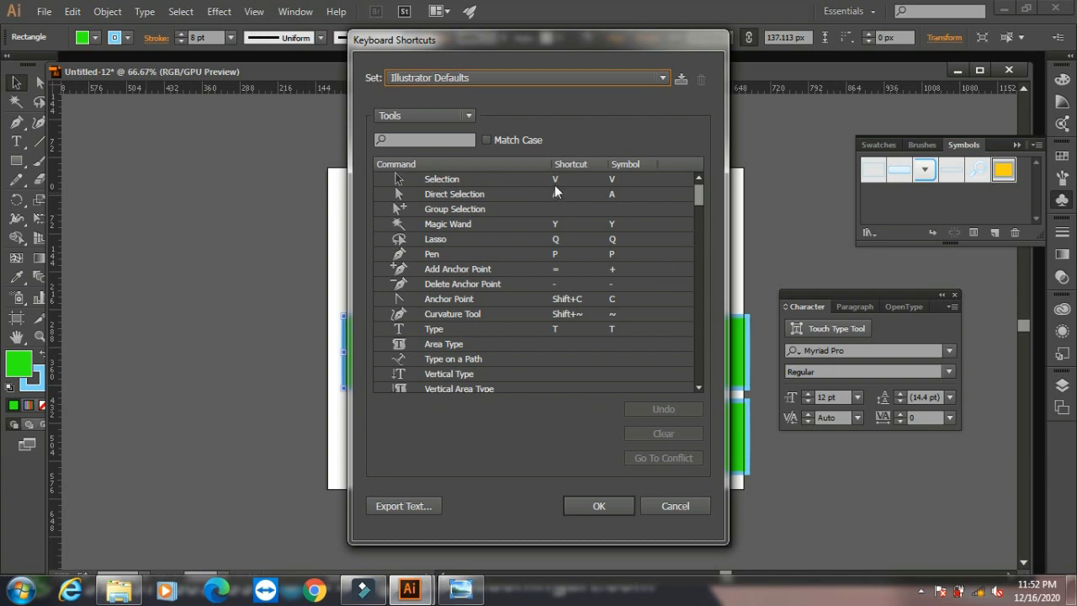
left_click_drag(701, 199, 698, 229)
- Review the File menu-command shortcuts including the one for New, cancel the shortcut editor, and minimize Illustrator
left_click(414, 113)
left_click(420, 132)
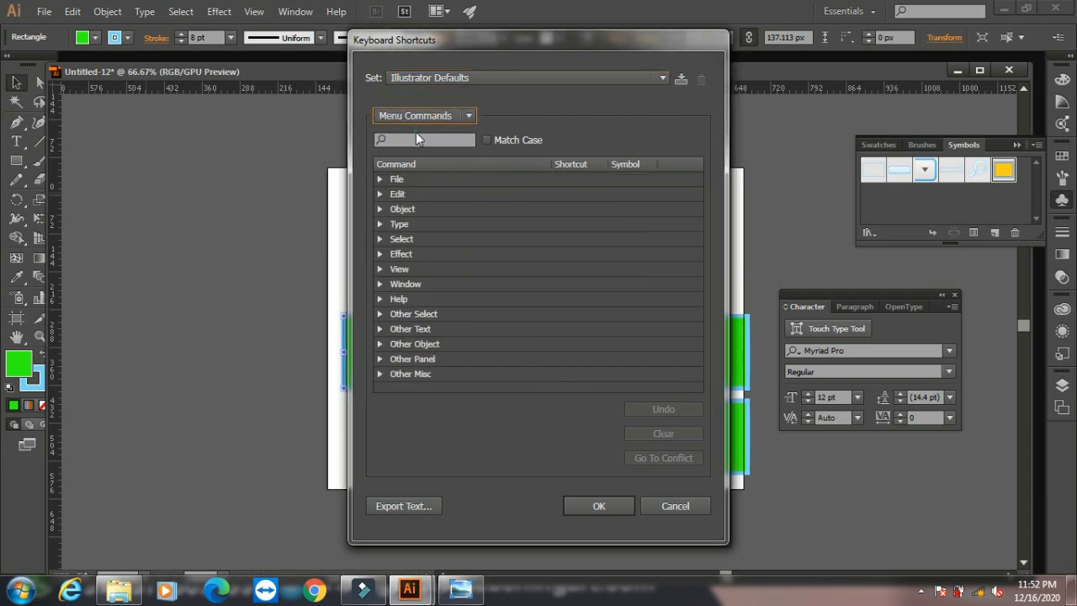
left_click(379, 179)
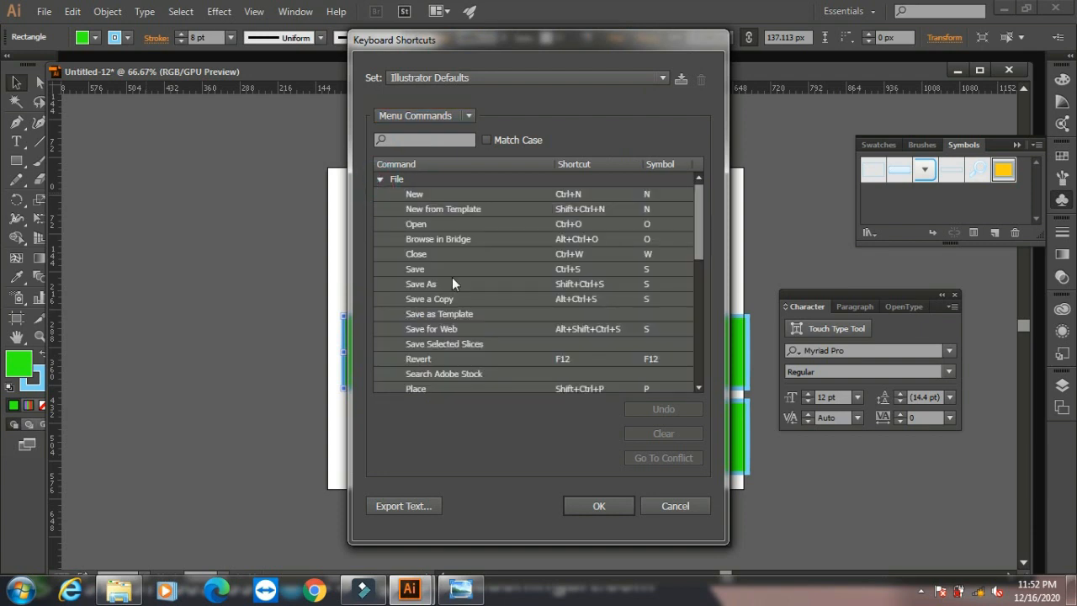
mouse_move(699, 210)
left_mouse_down()
mouse_move(697, 353)
mouse_move(708, 194)
left_mouse_up()
left_click(607, 195)
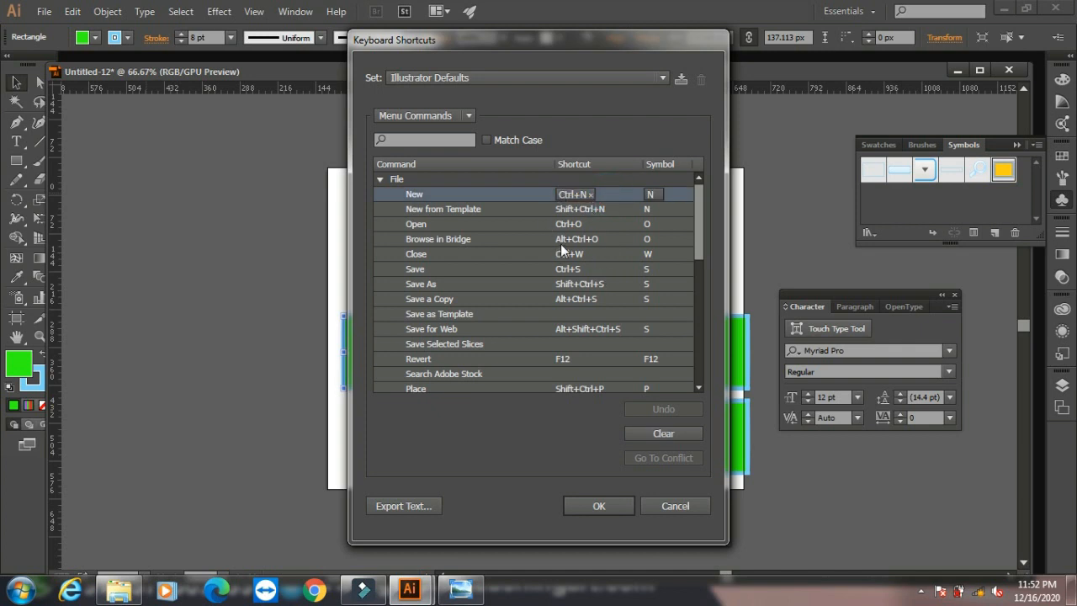
left_click(676, 506)
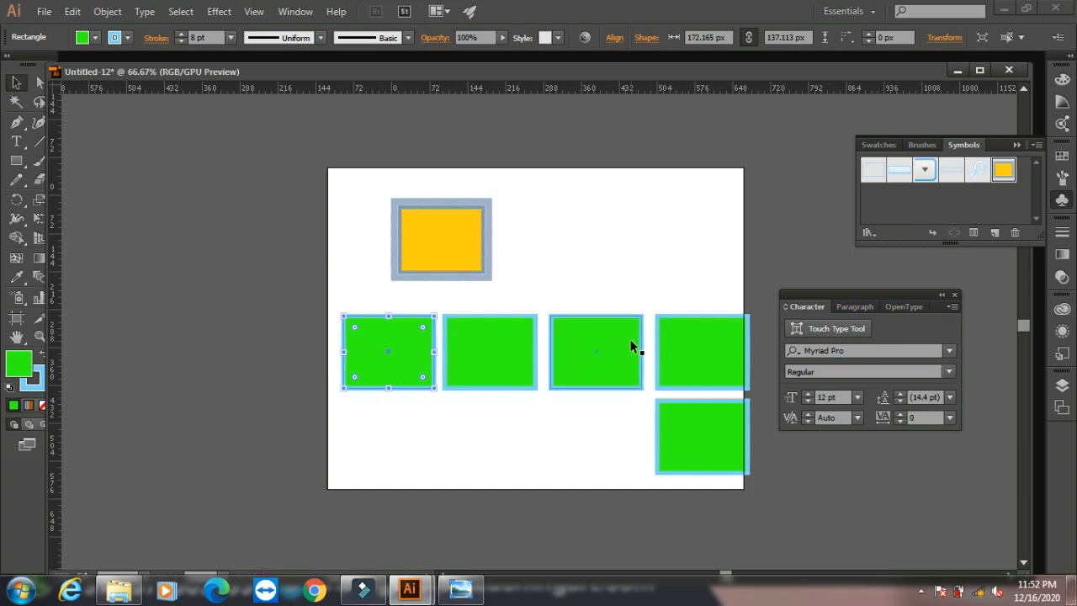
left_click(1001, 8)
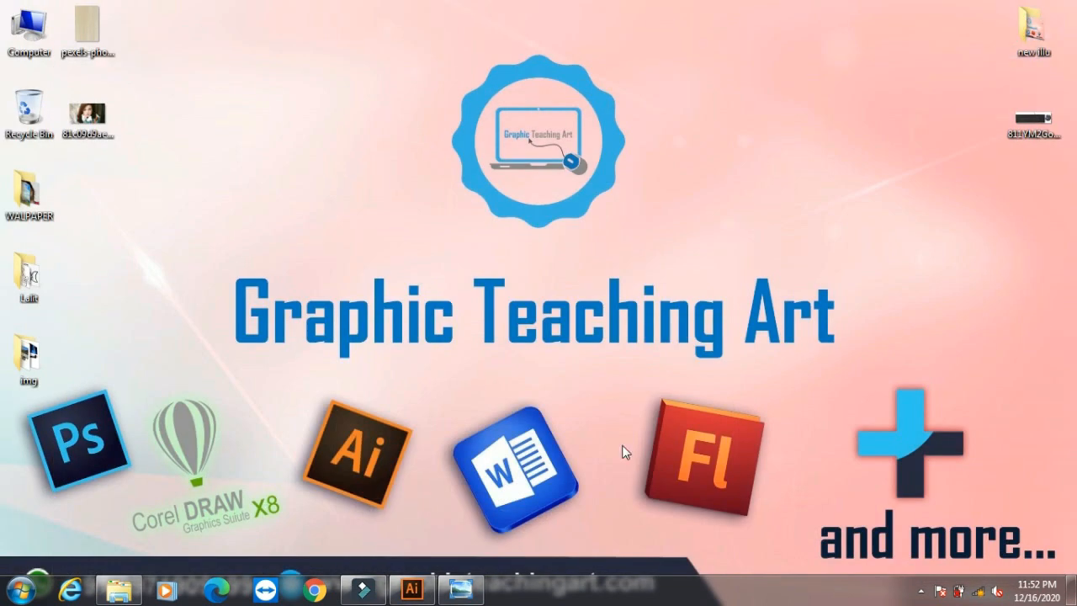